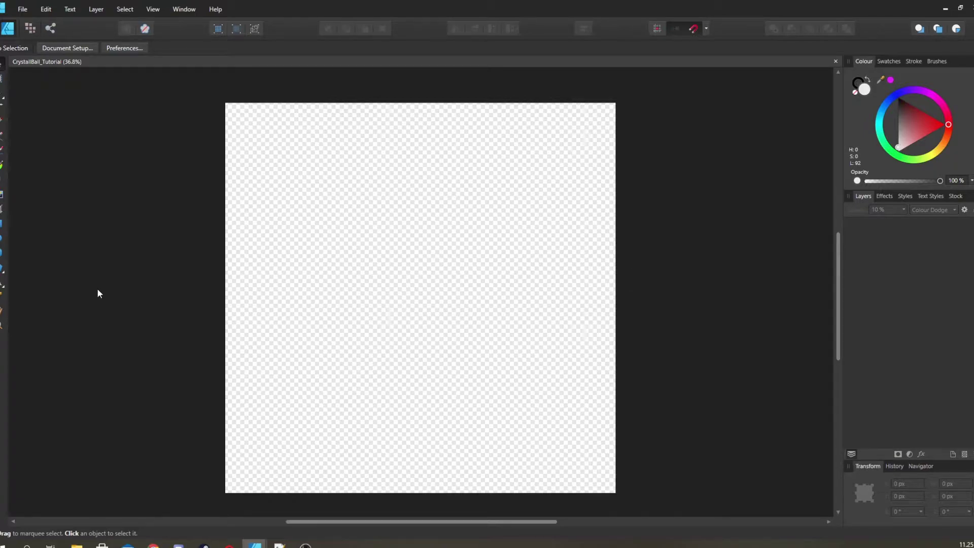
# - Draw a light grey rectangle spanning the full 2048 × 2048 px canvas
pyautogui.click(4, 224)
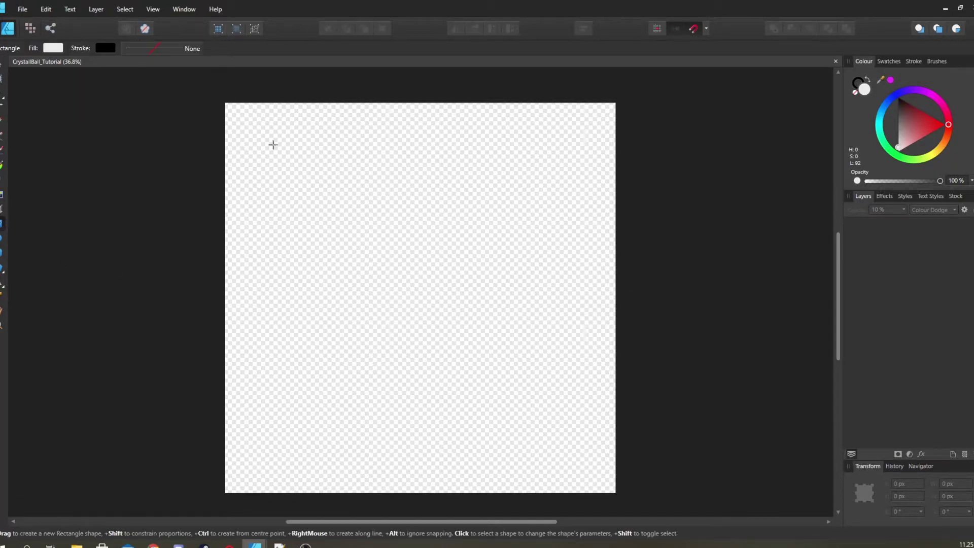
pyautogui.moveTo(222, 102); pyautogui.dragTo(614, 489)
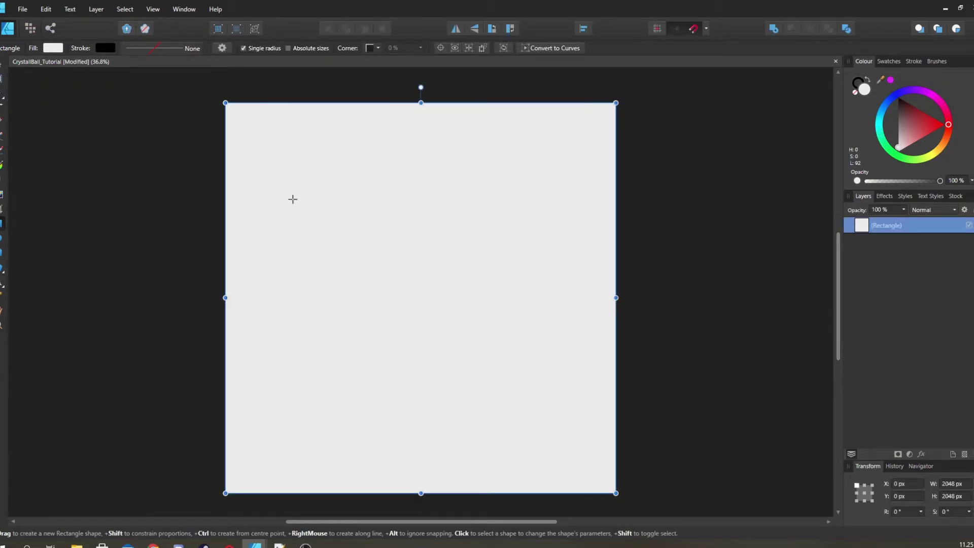
pyautogui.click(2, 165)
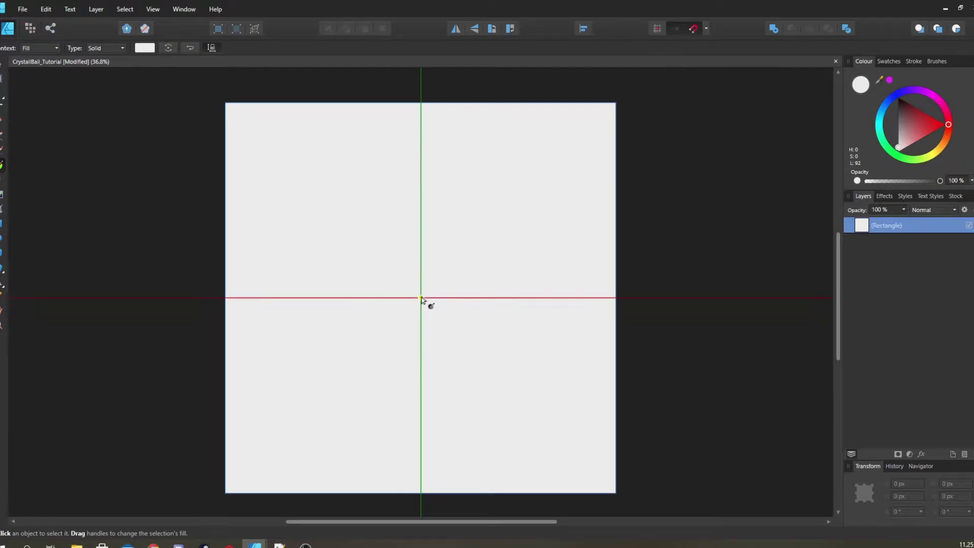
# - Apply a radial gradient from the canvas centre with a near-white blue centre stop
pyautogui.moveTo(421, 298); pyautogui.dragTo(616, 103)
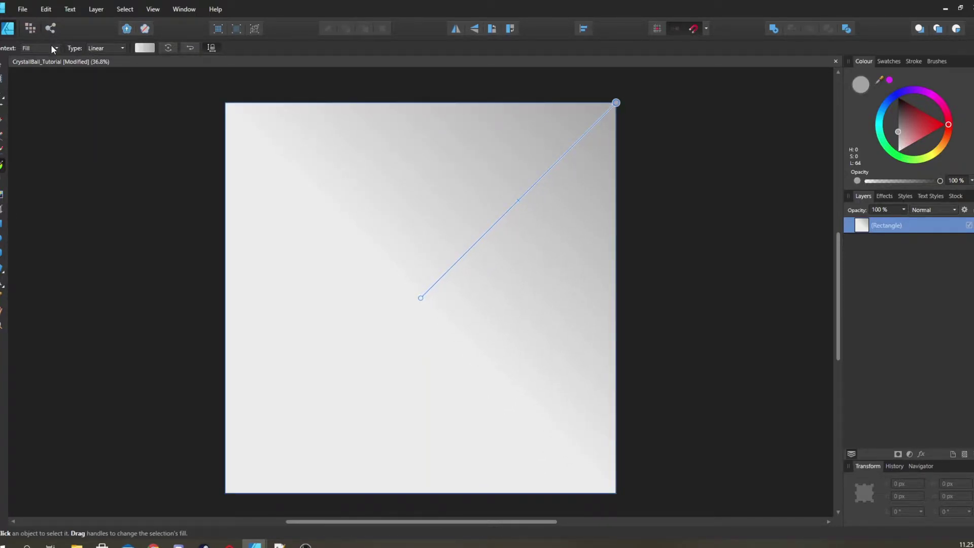
pyautogui.click(116, 52)
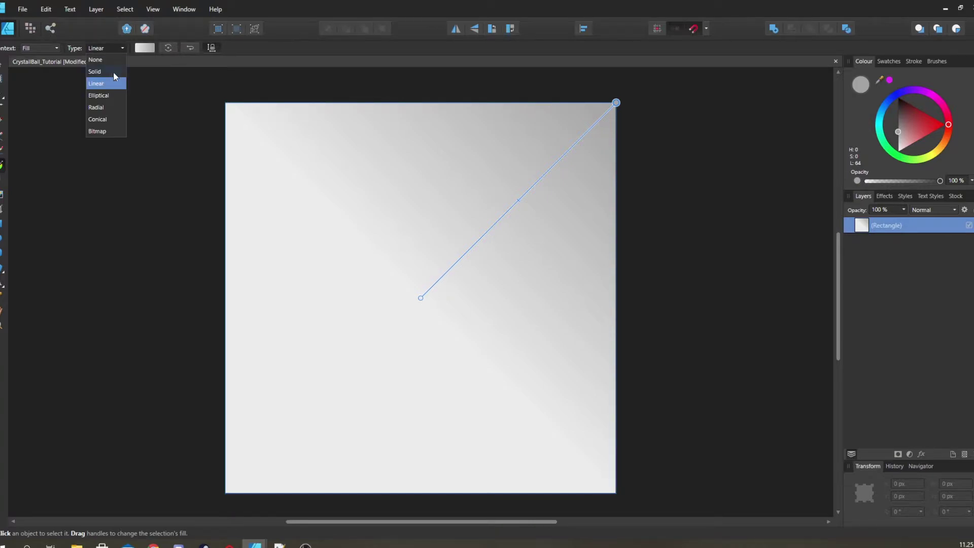
pyautogui.click(111, 107)
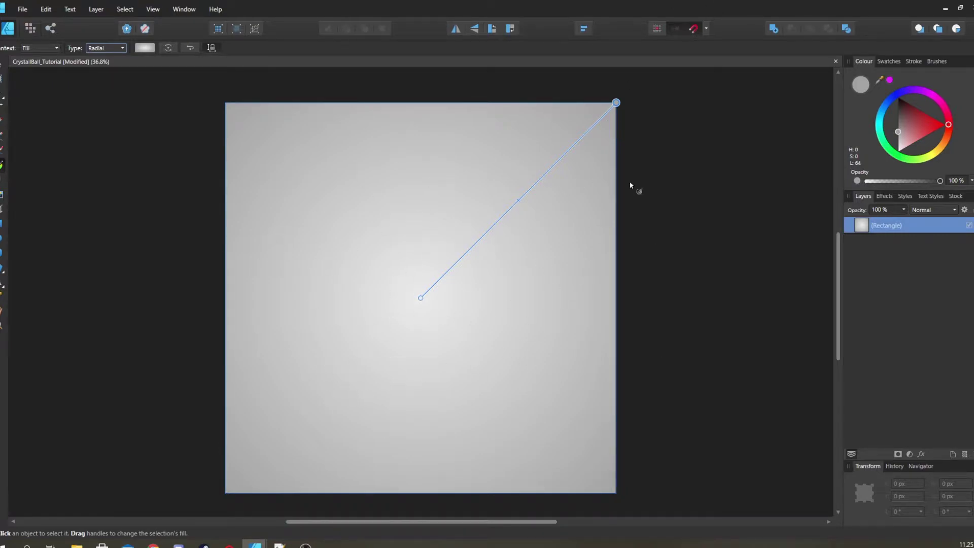
pyautogui.click(144, 49)
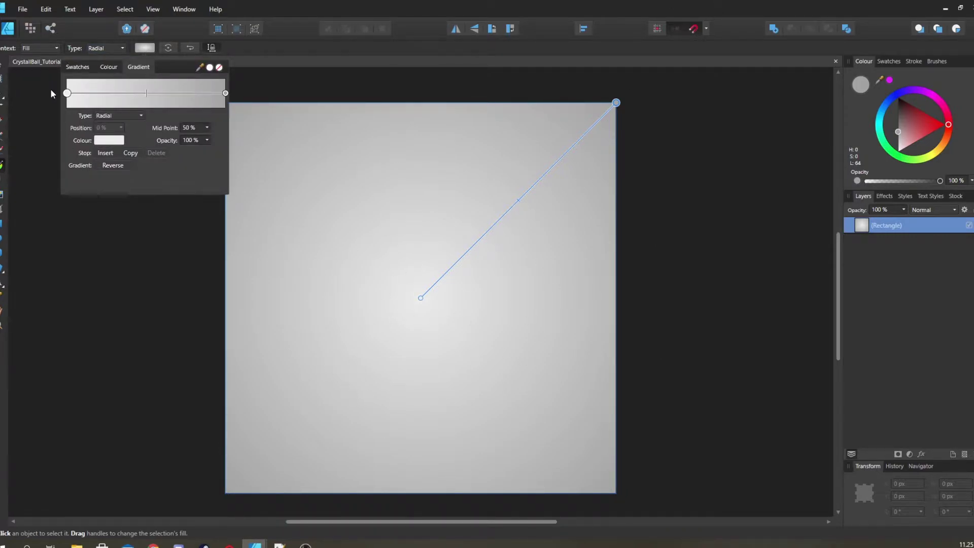
pyautogui.click(108, 140)
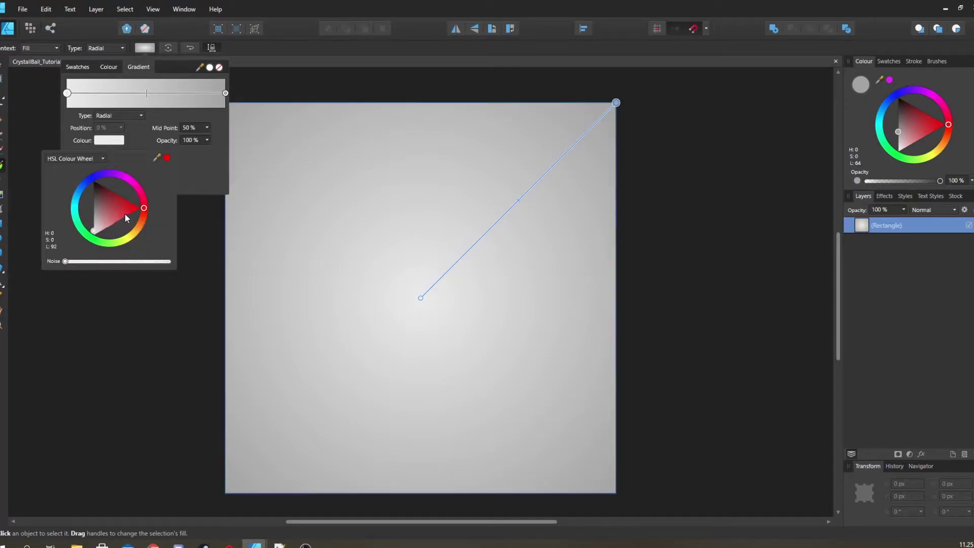
pyautogui.click(127, 214)
pyautogui.moveTo(143, 202)
pyautogui.mouseDown()
pyautogui.moveTo(126, 175)
pyautogui.moveTo(78, 164)
pyautogui.moveTo(147, 191)
pyautogui.mouseUp()
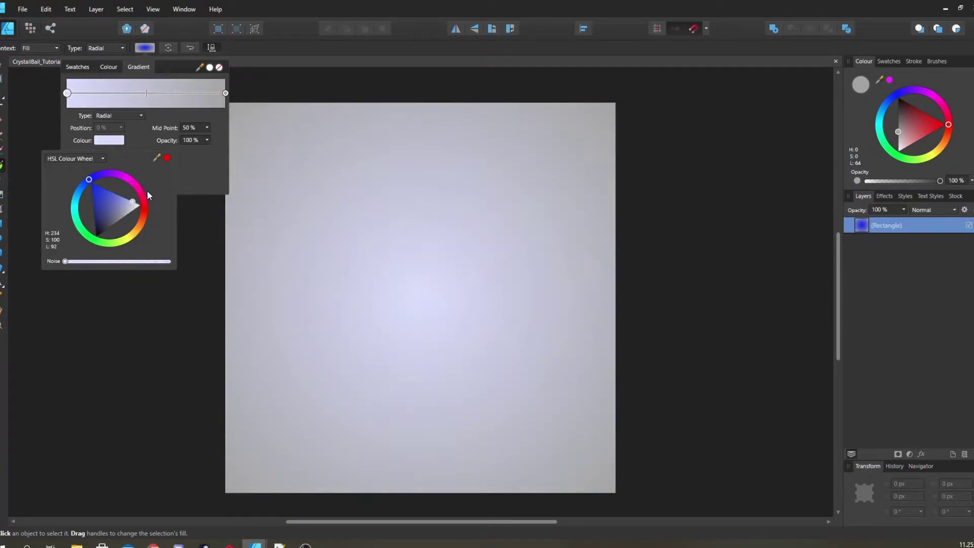
# - Make the outer gradient stop dark navy and soften the centre stop to pale blue
pyautogui.click(224, 93)
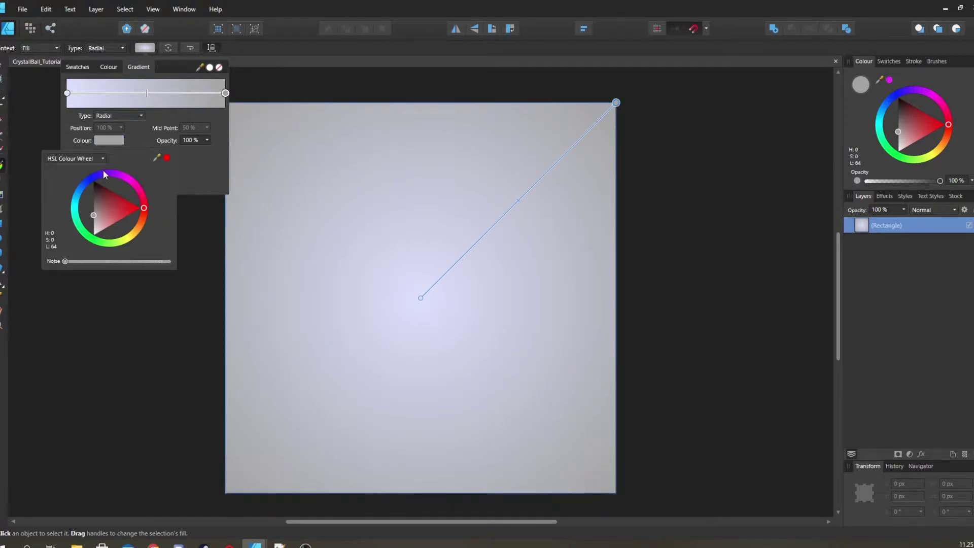
pyautogui.moveTo(102, 174); pyautogui.dragTo(95, 219)
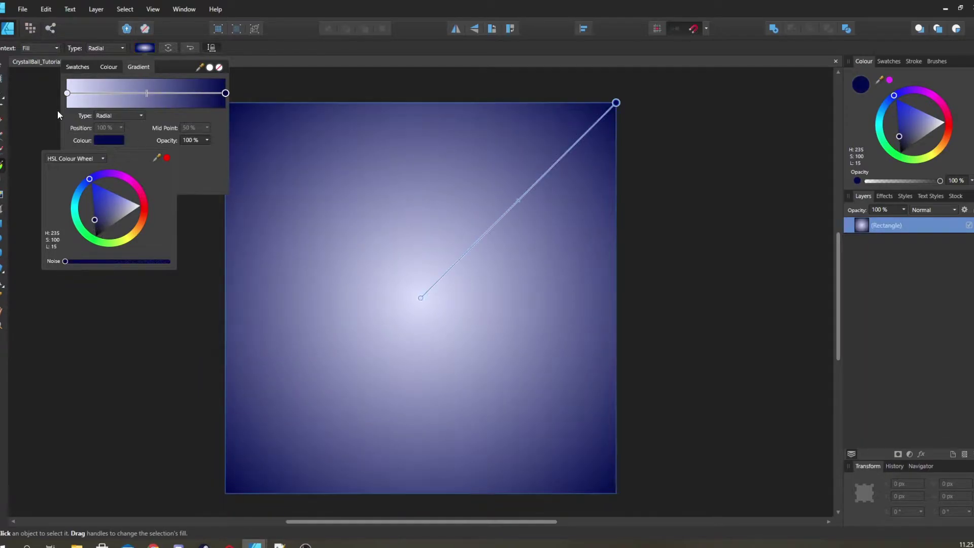
pyautogui.click(67, 93)
pyautogui.click(103, 140)
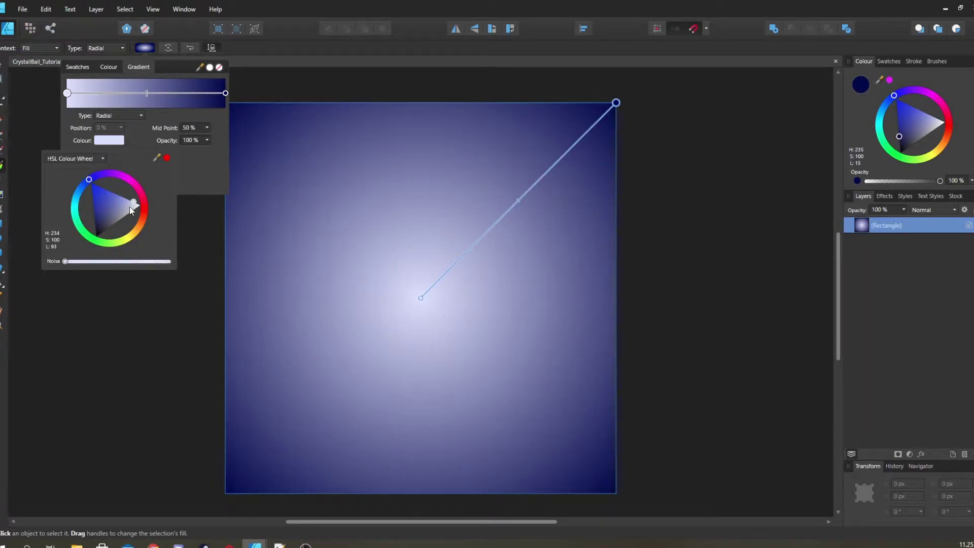
pyautogui.moveTo(129, 205)
pyautogui.mouseDown()
pyautogui.moveTo(93, 180)
pyautogui.moveTo(80, 187)
pyautogui.moveTo(128, 191)
pyautogui.mouseUp()
pyautogui.click(146, 94)
# - Move the gradient mid point to 0%, shrink the glow toward the centre, and darken the outer navy
pyautogui.moveTo(145, 93)
pyautogui.mouseDown()
pyautogui.moveTo(51, 89)
pyautogui.moveTo(73, 94)
pyautogui.mouseUp()
pyautogui.moveTo(616, 102); pyautogui.dragTo(494, 218)
pyautogui.click(144, 49)
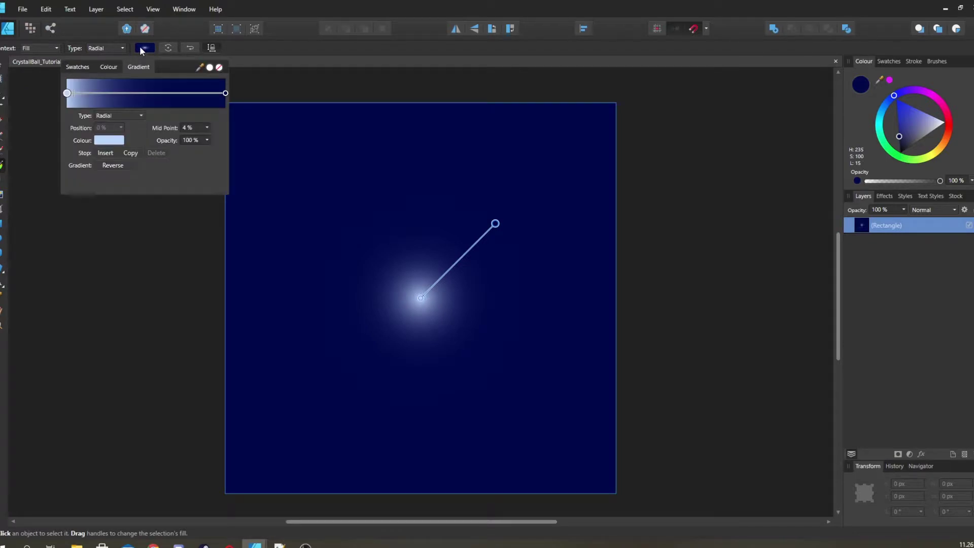
pyautogui.click(225, 93)
pyautogui.click(109, 140)
pyautogui.click(97, 221)
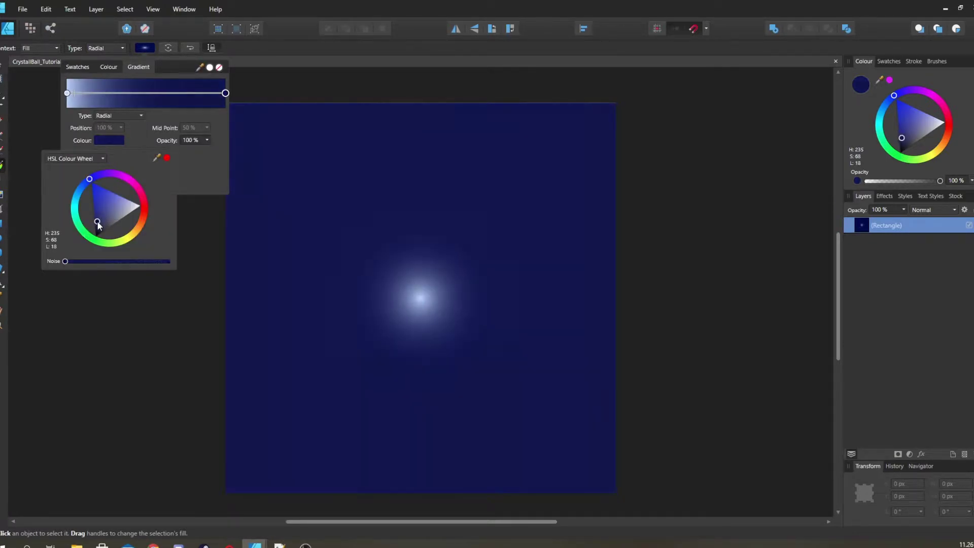
pyautogui.moveTo(97, 222); pyautogui.dragTo(94, 226)
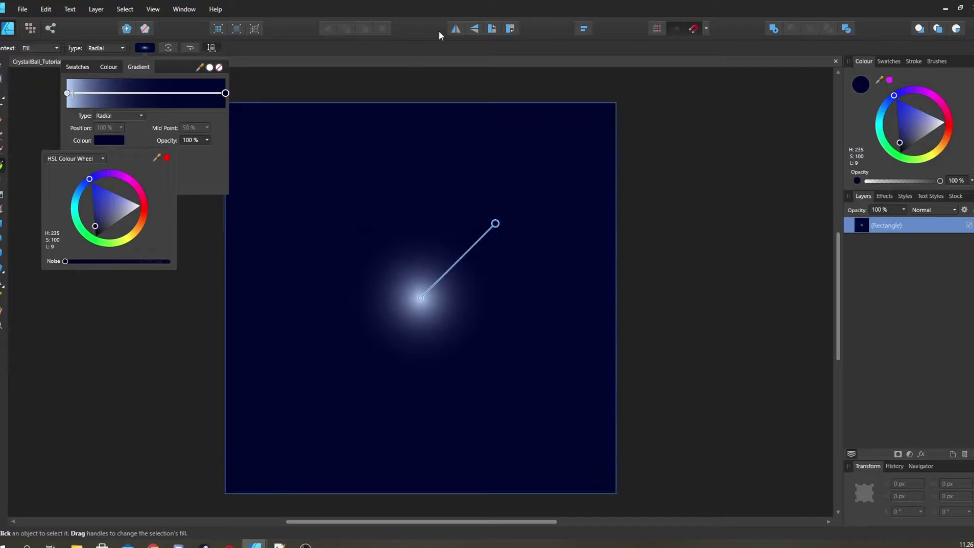
# - Draw a large circle outward from the canvas centre with a solid pale blue fill
pyautogui.press('v')
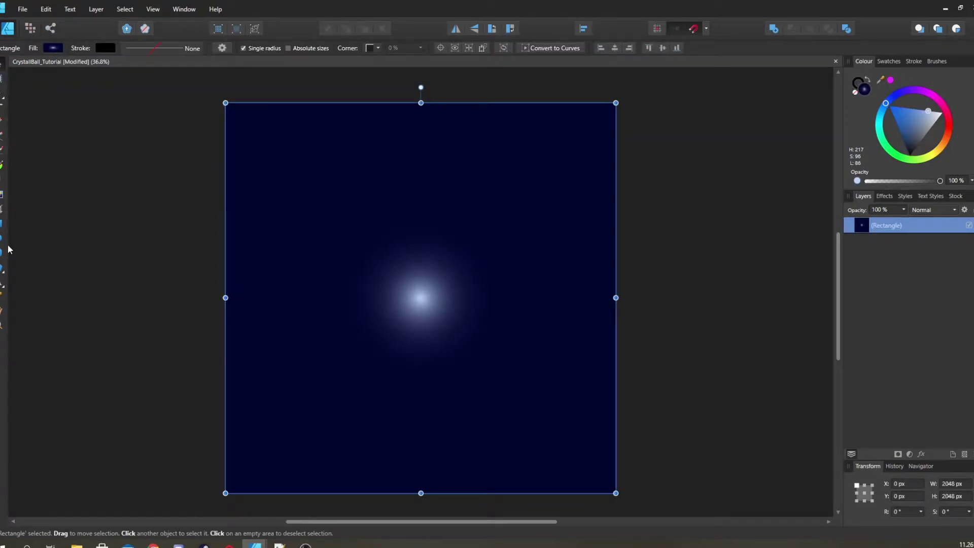
pyautogui.click(2, 238)
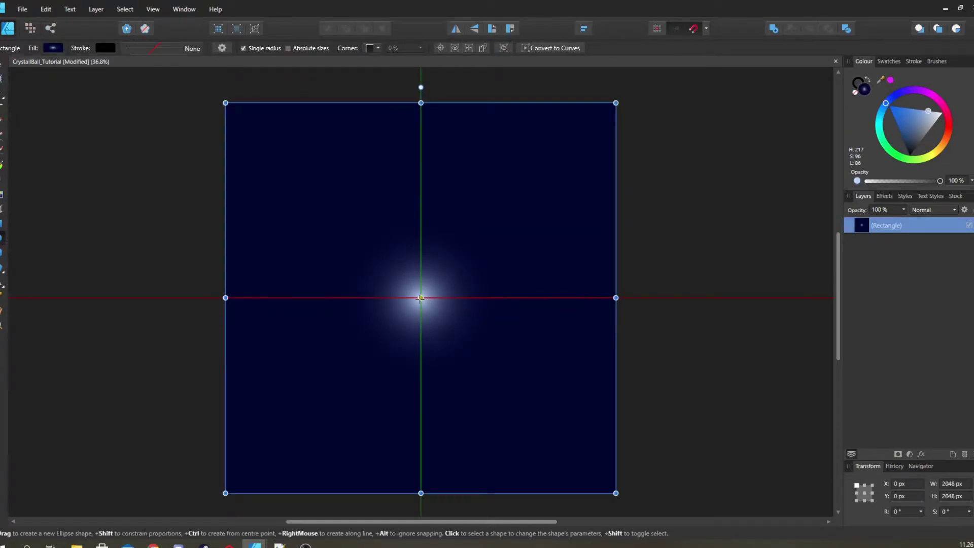
pyautogui.moveTo(421, 298); pyautogui.dragTo(551, 168)
pyautogui.click(53, 48)
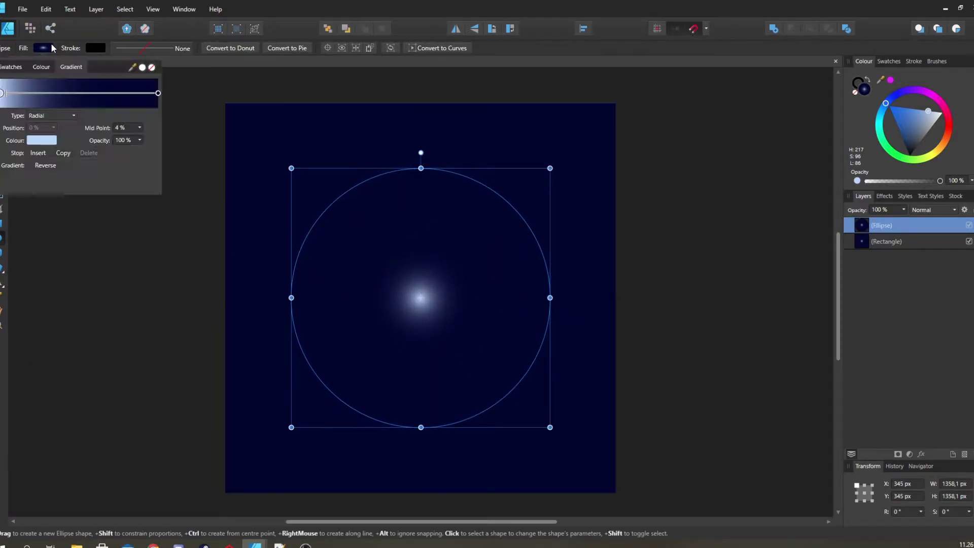
pyautogui.click(41, 66)
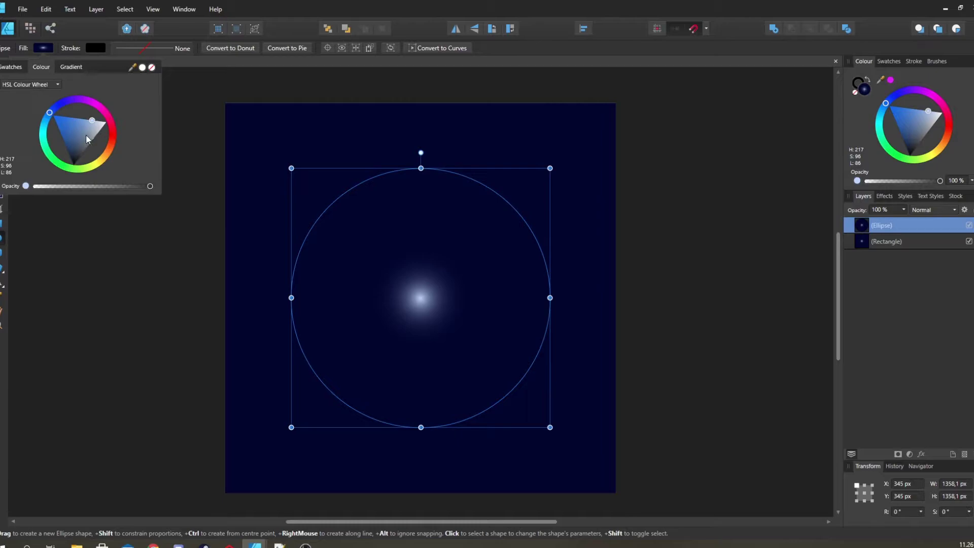
pyautogui.moveTo(86, 135); pyautogui.dragTo(100, 120)
# - Duplicate the circle and rename the lowest copy 'Backup'
pyautogui.click(862, 242)
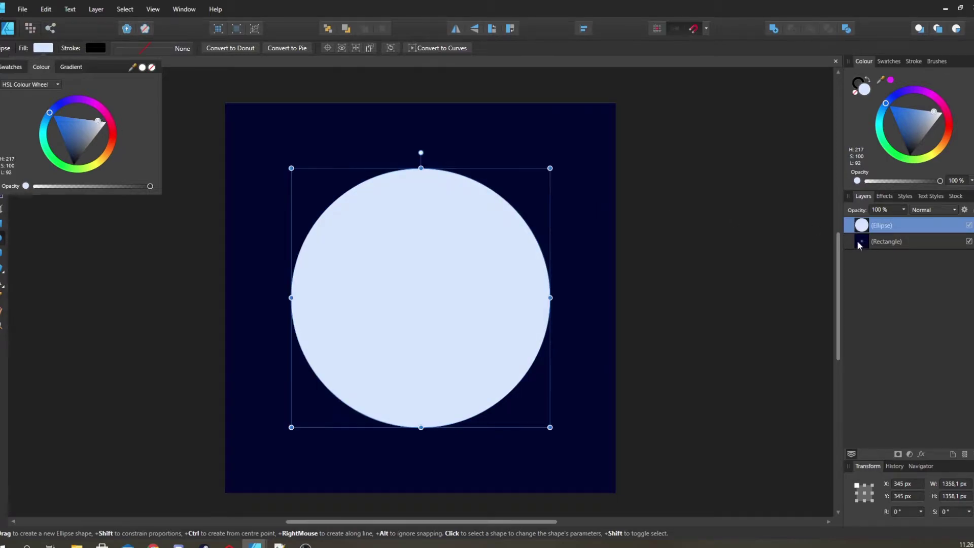
pyautogui.click(901, 226)
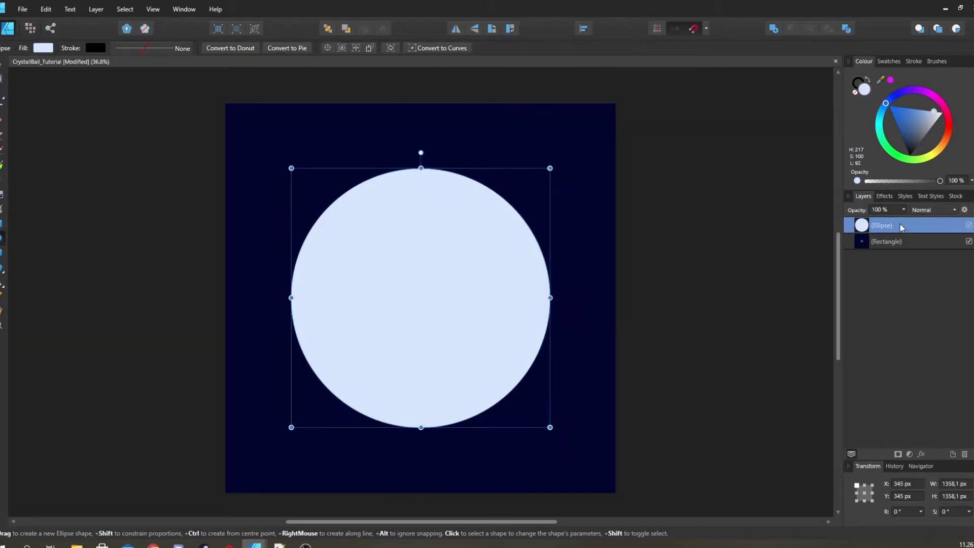
pyautogui.hotkey('ctrl', 'j')
pyautogui.hotkey('ctrl', 'j')
pyautogui.doubleClick(886, 258)
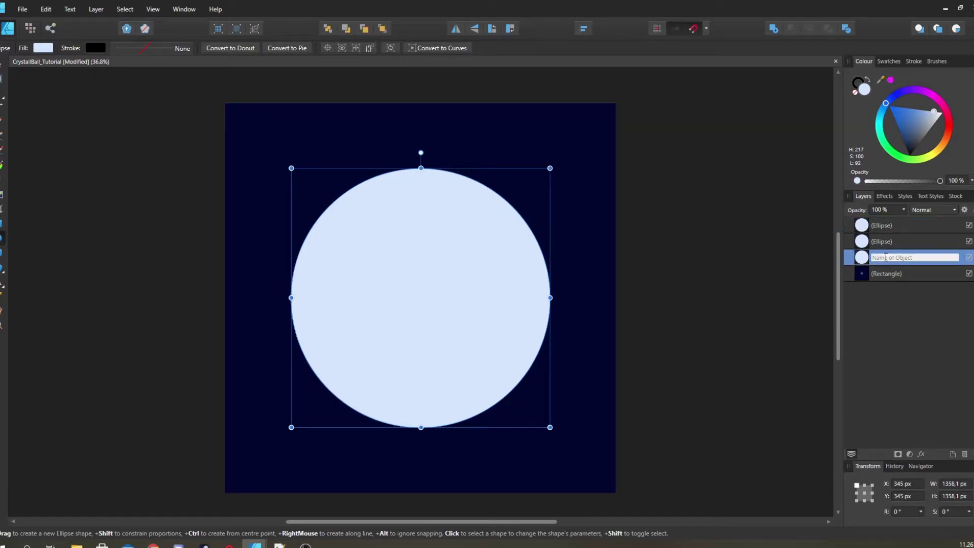
pyautogui.write('Backup')
pyautogui.press('Return')
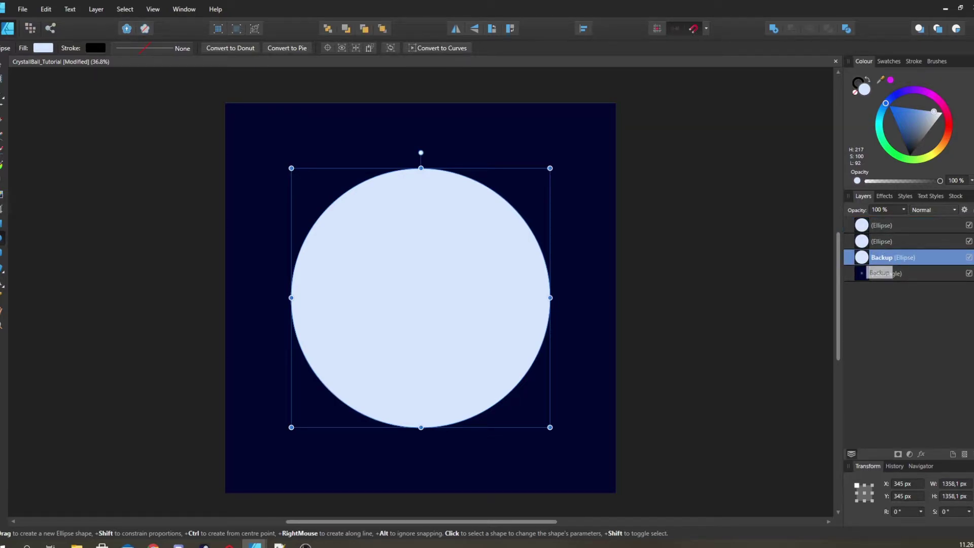
# - Hide Backup, then shrink the top circle around its centre and fill it black
pyautogui.click(969, 258)
pyautogui.click(905, 227)
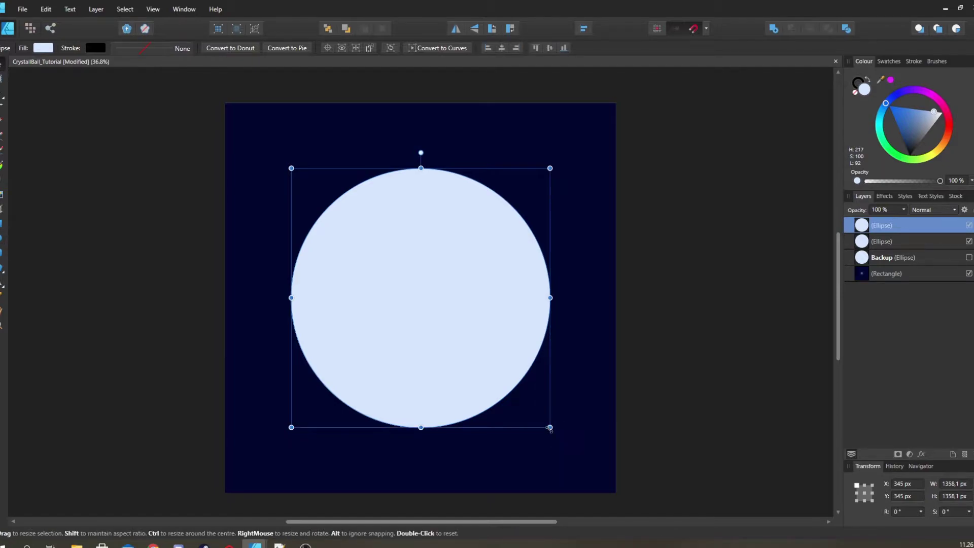
pyautogui.moveTo(550, 427); pyautogui.dragTo(531, 408)
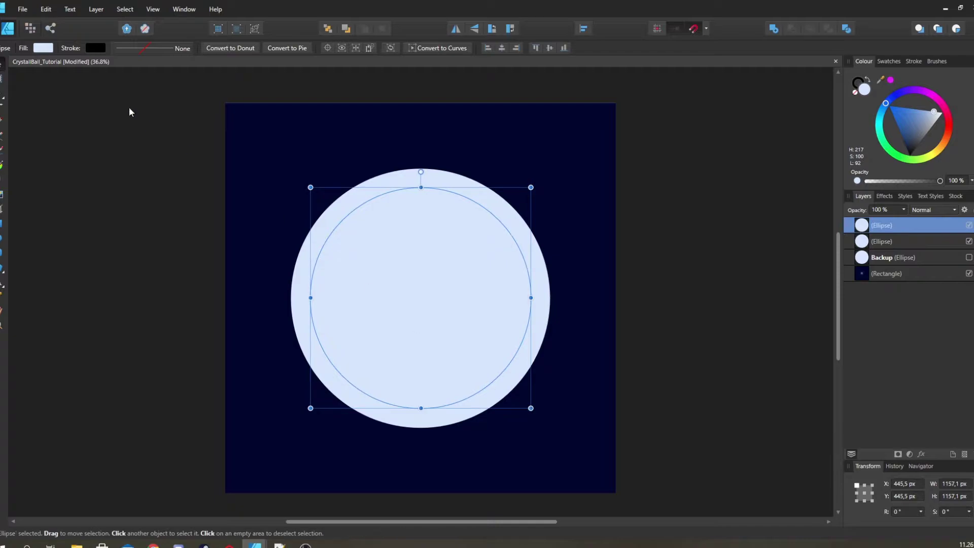
pyautogui.click(42, 48)
pyautogui.moveTo(78, 132); pyautogui.dragTo(62, 208)
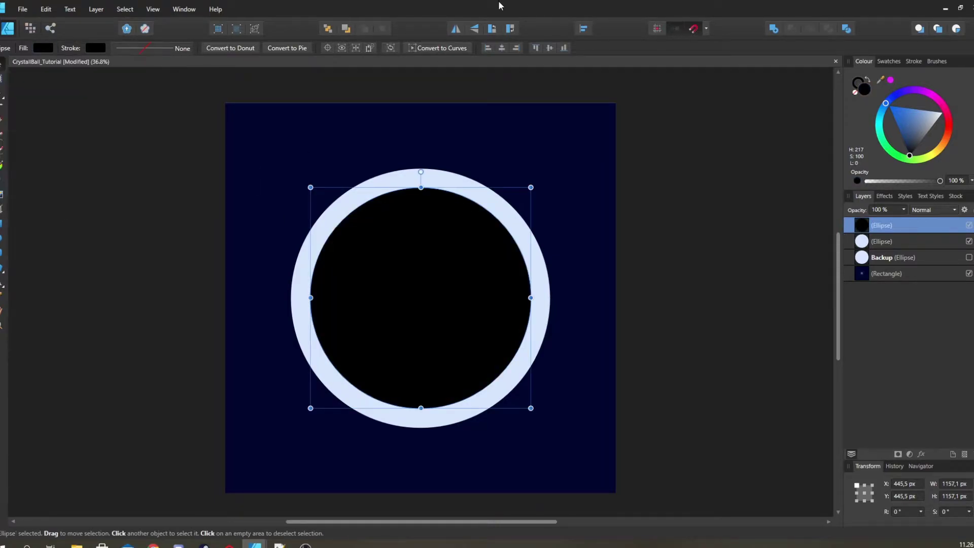
pyautogui.moveTo(531, 408); pyautogui.dragTo(526, 403)
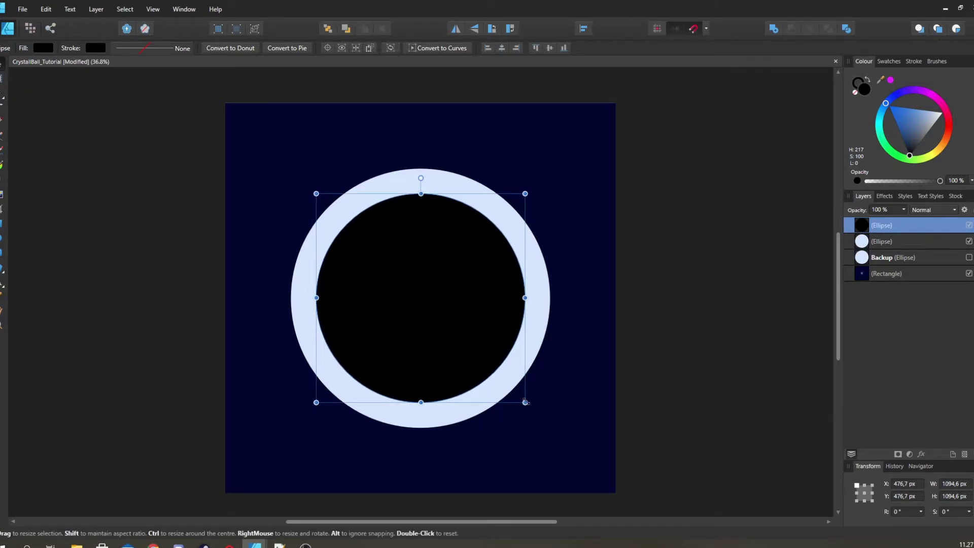
pyautogui.moveTo(525, 403)
pyautogui.mouseDown()
pyautogui.moveTo(534, 405)
pyautogui.moveTo(488, 319)
pyautogui.moveTo(529, 393)
pyautogui.moveTo(542, 397)
pyautogui.moveTo(524, 405)
pyautogui.mouseUp()
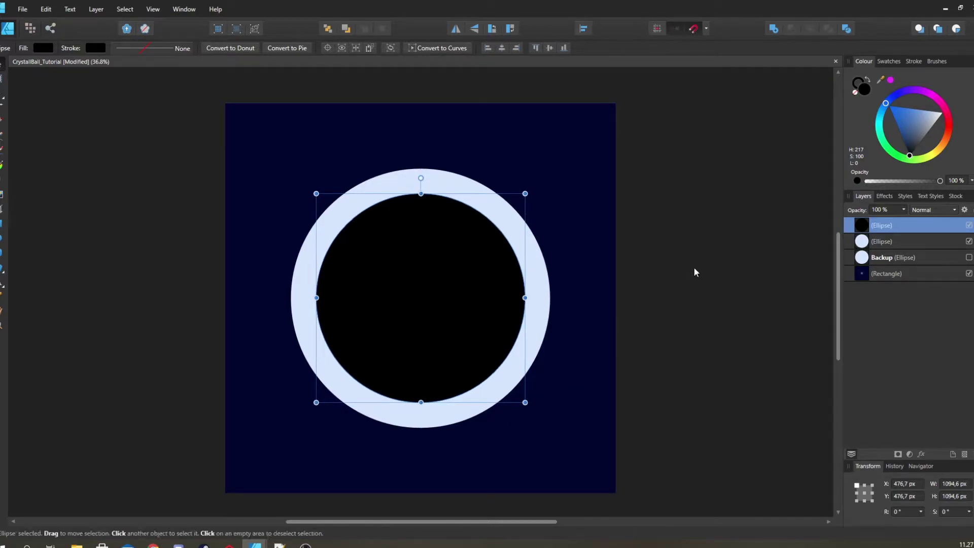
# - Subtract the black circle from the pale circle and name the resulting ring 'outerGlass'
pyautogui.keyDown('shift'); pyautogui.click(896, 241); pyautogui.keyUp('shift')
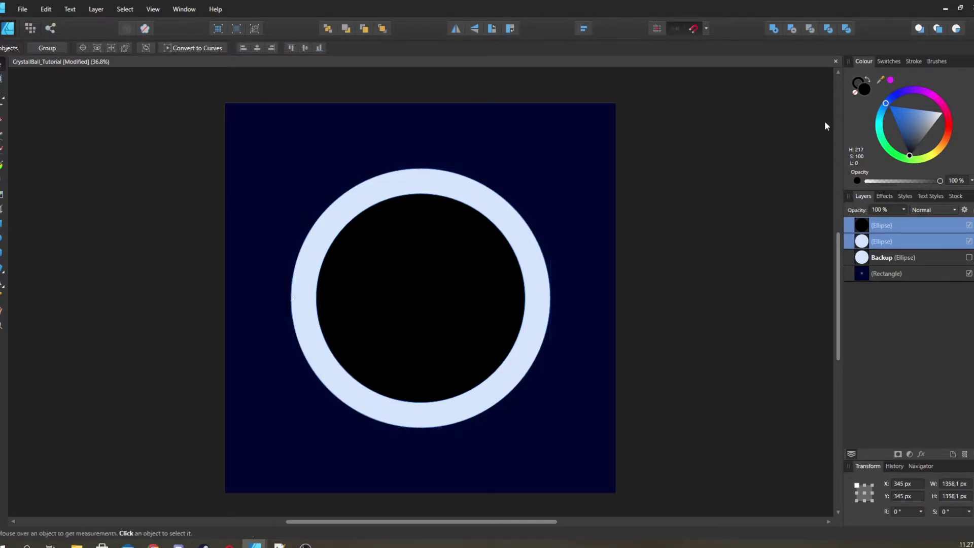
pyautogui.click(791, 30)
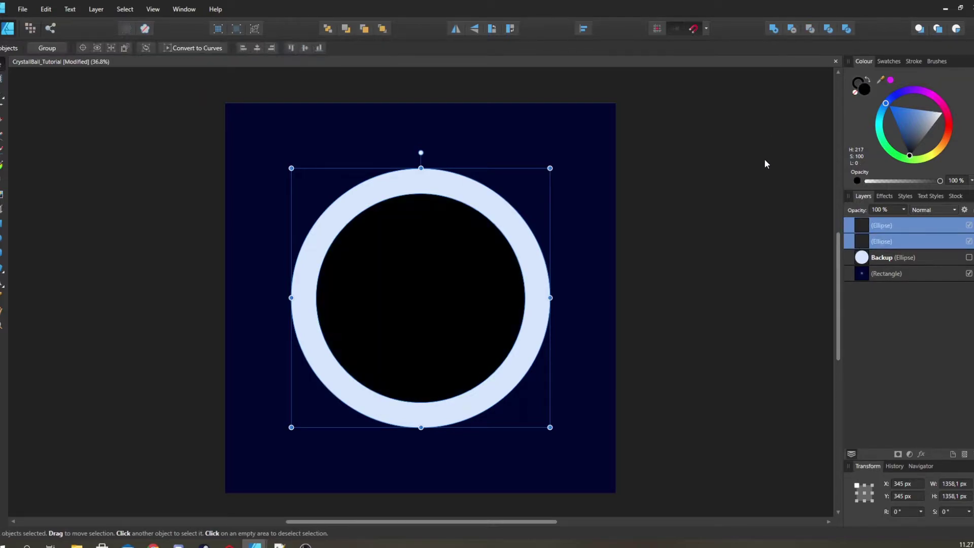
pyautogui.hotkey('ctrl', 'alt', 'shift', 's')
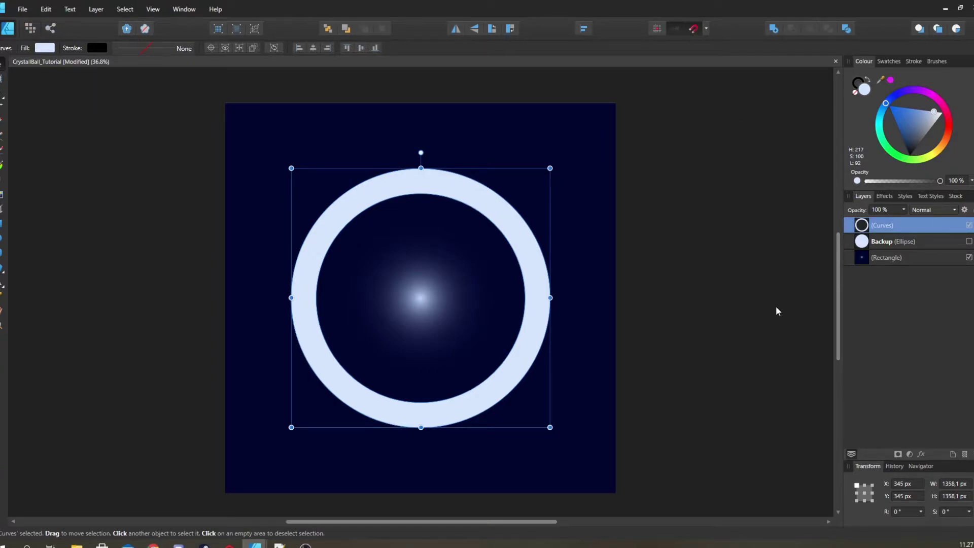
pyautogui.doubleClick(883, 226)
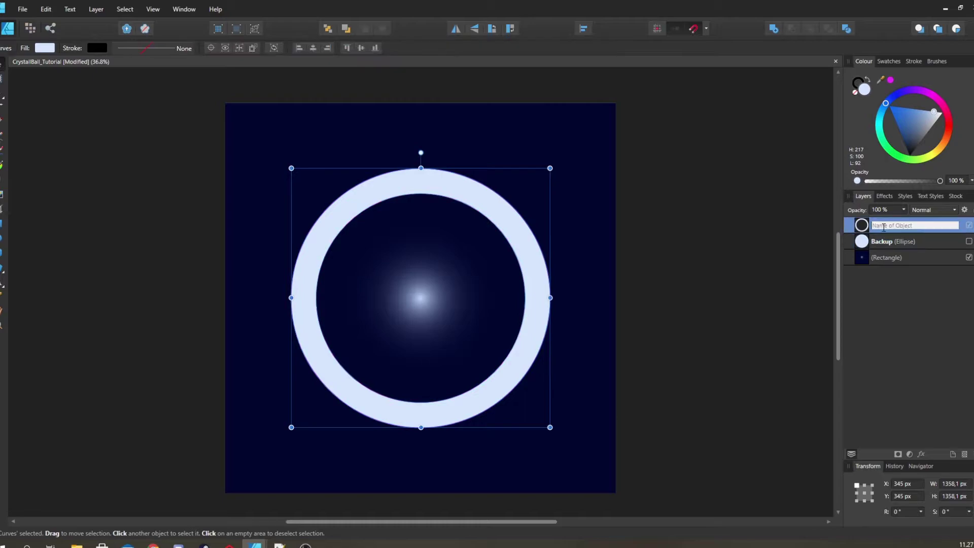
pyautogui.write('outerGlass')
pyautogui.press('Return')
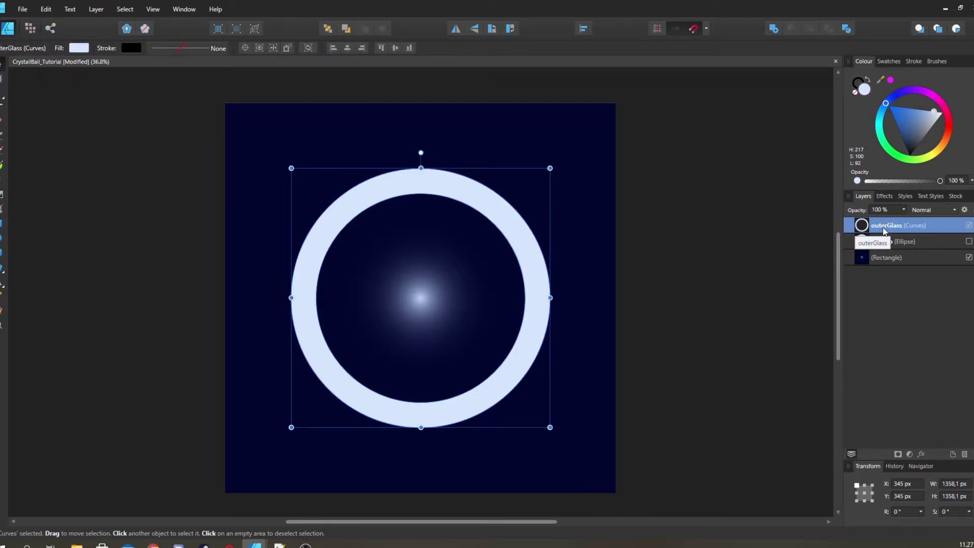
pyautogui.click(899, 246)
# - Duplicate the Backup circle, show the copy, and fill it black
pyautogui.hotkey('ctrl', 'j')
pyautogui.hotkey('ctrl', 'j')
pyautogui.click(969, 257)
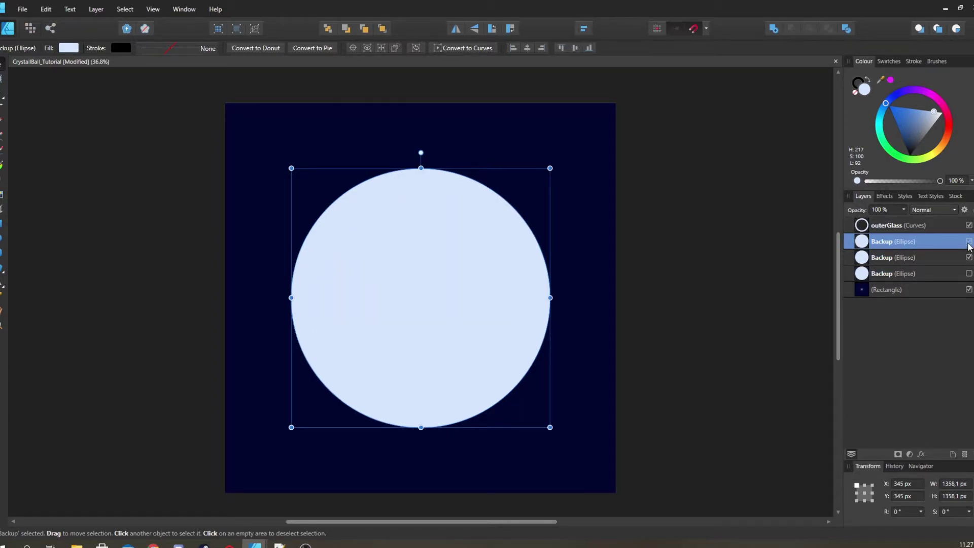
pyautogui.click(969, 242)
pyautogui.click(69, 48)
pyautogui.moveTo(85, 144); pyautogui.dragTo(75, 163)
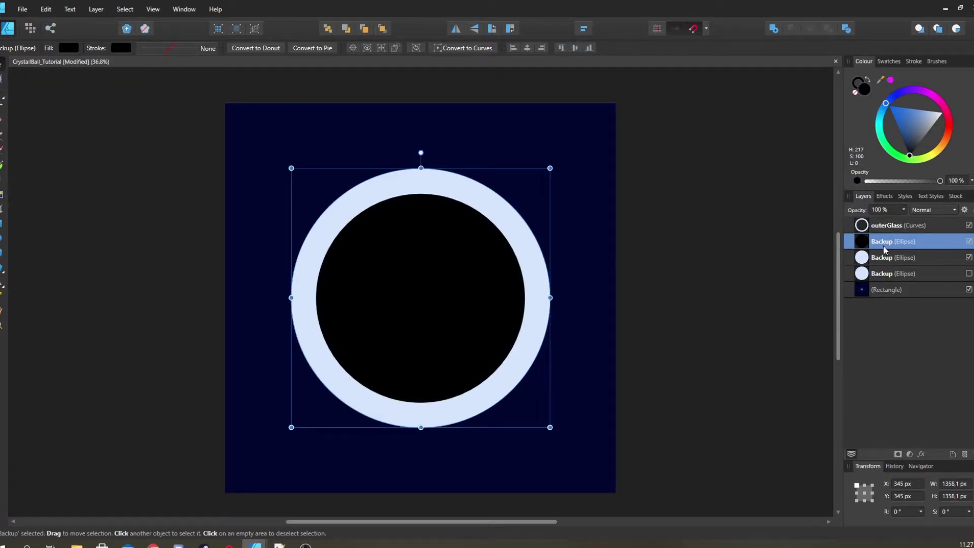
pyautogui.moveTo(501, 300); pyautogui.dragTo(451, 292)
# - Fill the other copy grey, move the black circle to X 0 px, and stack both above outerGlass
pyautogui.click(909, 257)
pyautogui.click(68, 48)
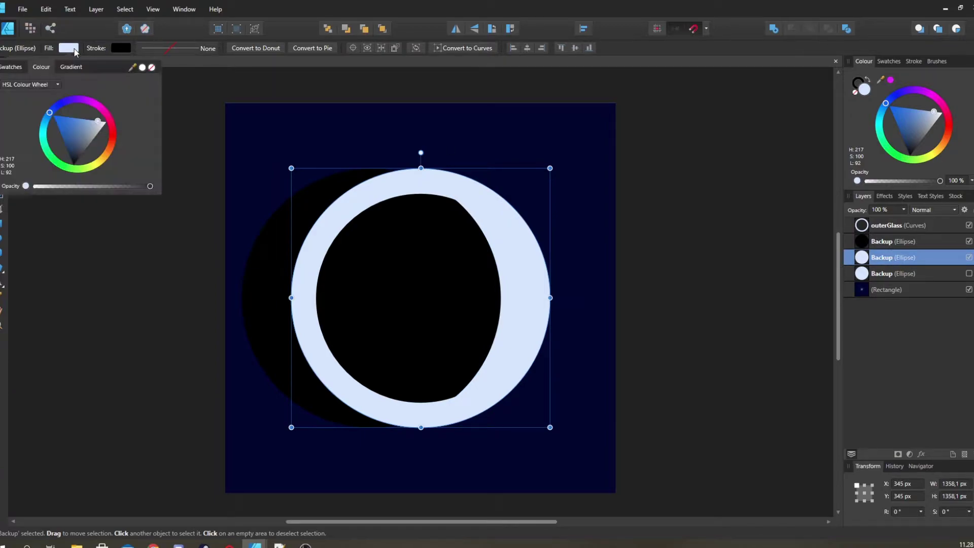
pyautogui.moveTo(93, 136); pyautogui.dragTo(88, 151)
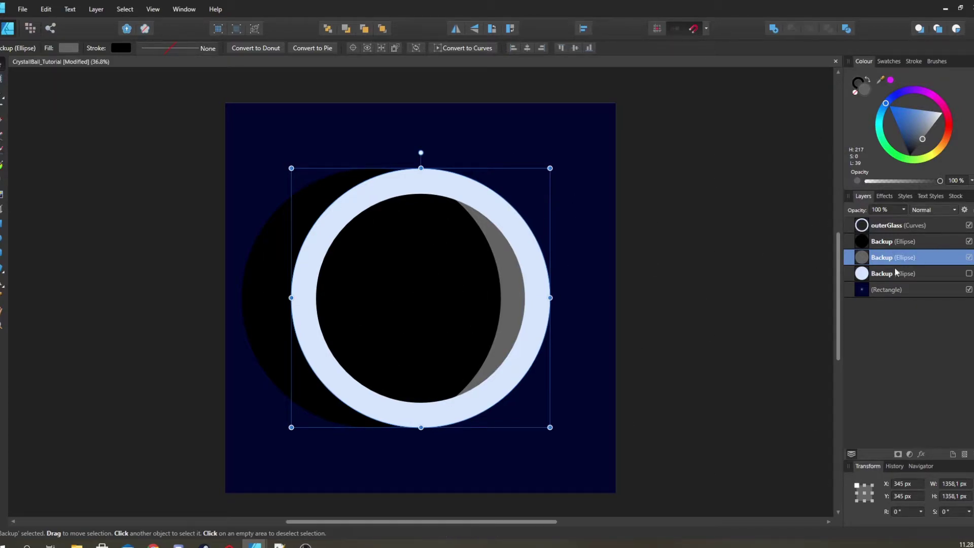
pyautogui.click(886, 242)
pyautogui.moveTo(492, 285); pyautogui.dragTo(428, 283)
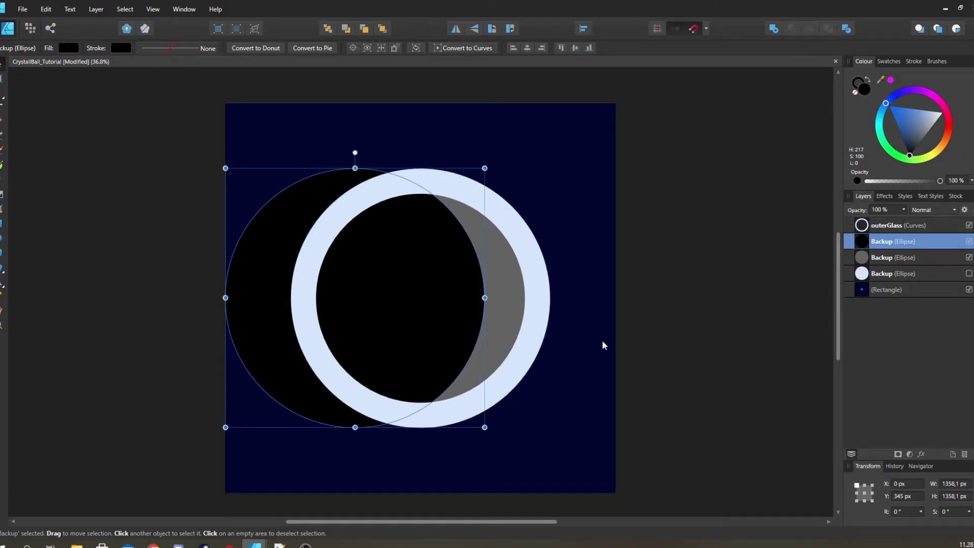
pyautogui.keyDown('shift'); pyautogui.click(909, 258); pyautogui.keyUp('shift')
pyautogui.moveTo(908, 258); pyautogui.dragTo(885, 219)
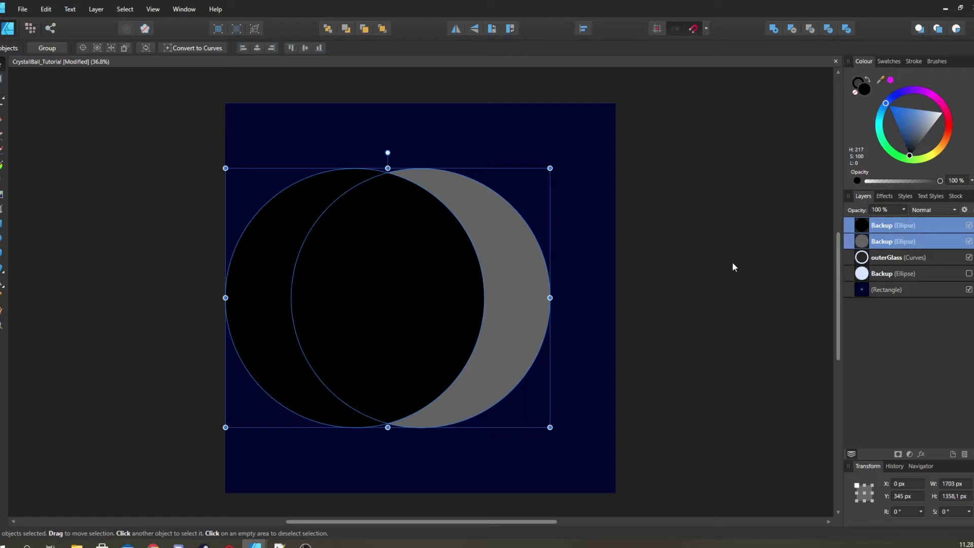
# - Subtract to a crescent, fill it white, and set Screen blend mode at 20% opacity
pyautogui.hotkey('ctrl', 'alt', 's')
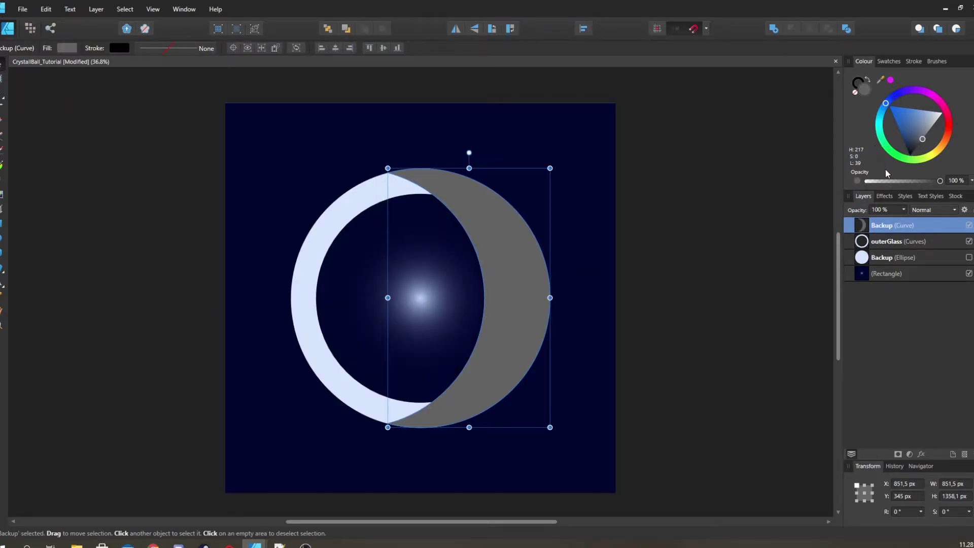
pyautogui.moveTo(919, 147); pyautogui.dragTo(942, 113)
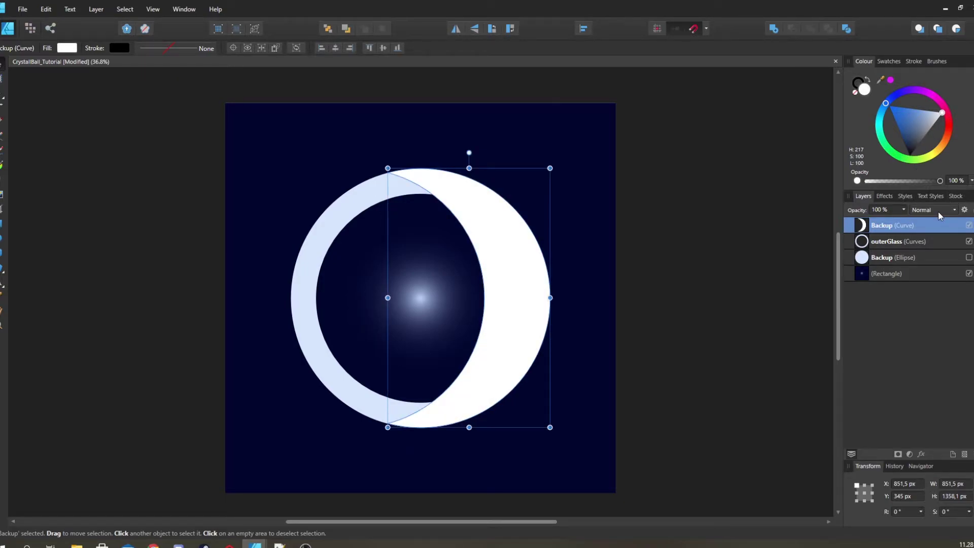
pyautogui.click(939, 212)
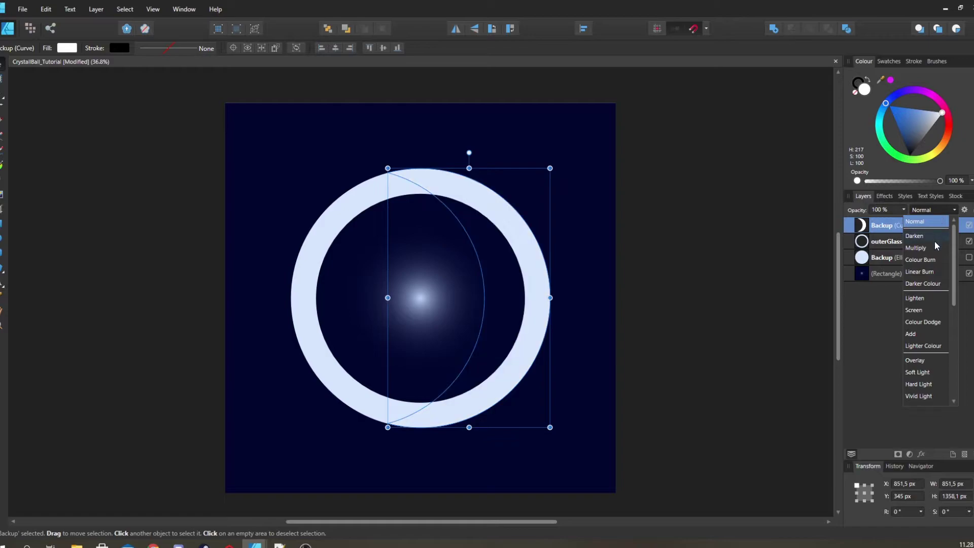
pyautogui.click(930, 310)
pyautogui.click(894, 209)
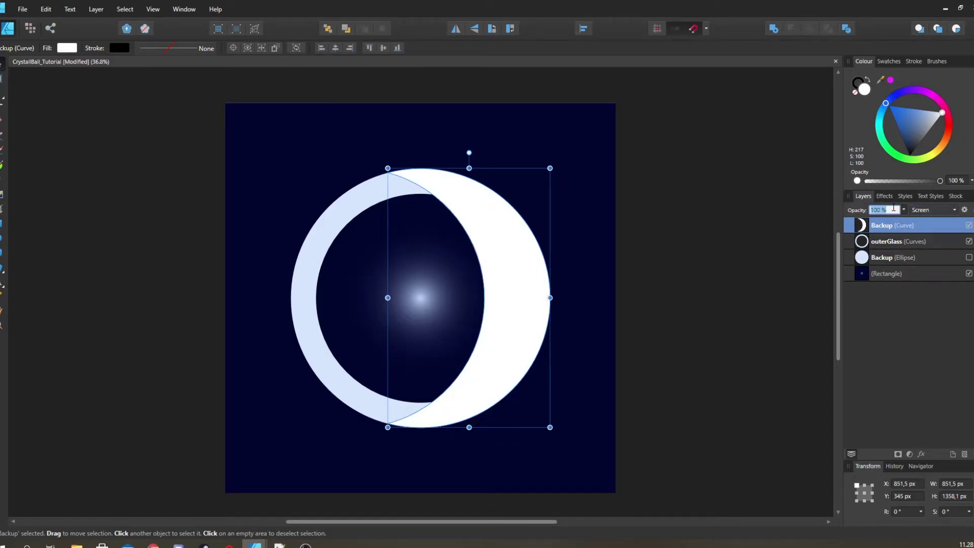
pyautogui.write('20')
pyautogui.press('Return')
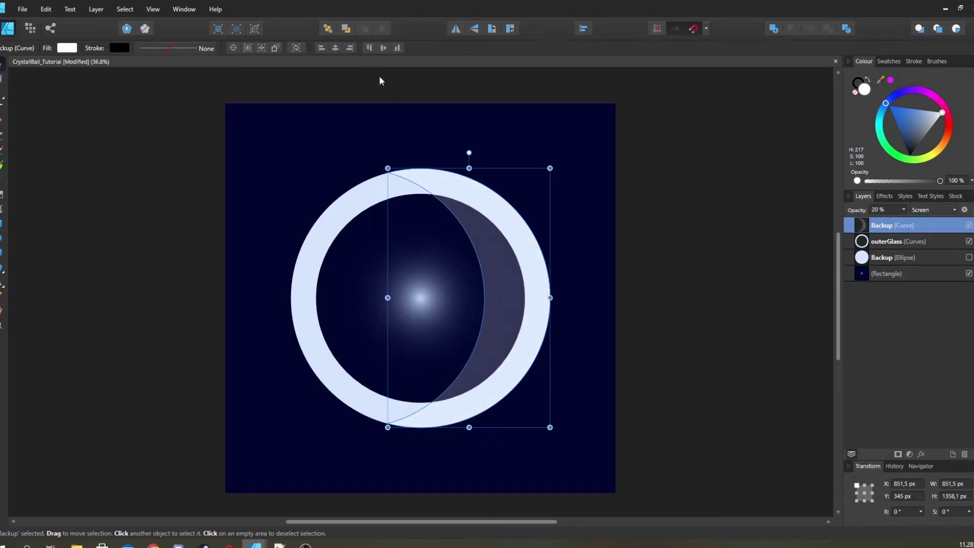
pyautogui.click(655, 225)
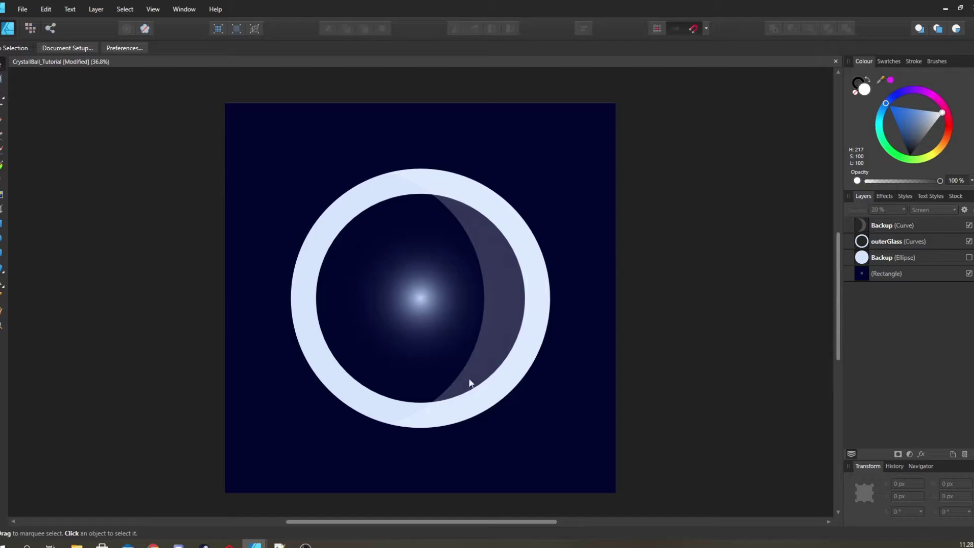
# - Place a visible Backup copy above outerGlass with no fill and a white stroke
pyautogui.click(894, 259)
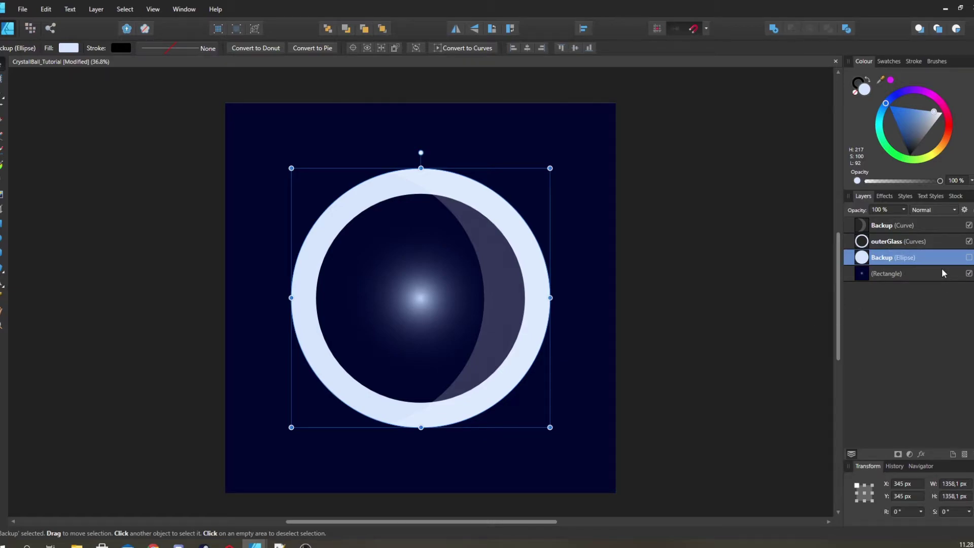
pyautogui.hotkey('ctrl', 'j')
pyautogui.moveTo(915, 261); pyautogui.dragTo(940, 245)
pyautogui.click(969, 242)
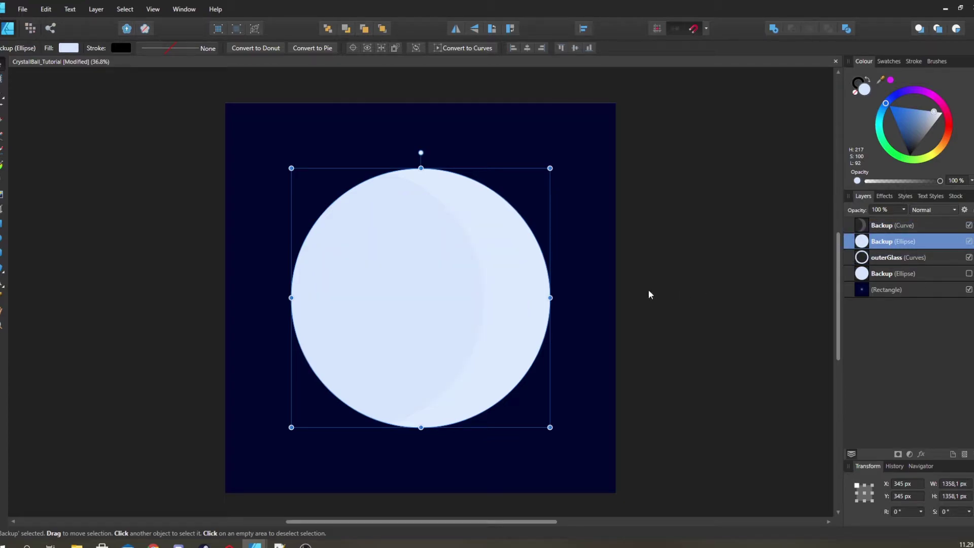
pyautogui.click(68, 47)
pyautogui.click(152, 69)
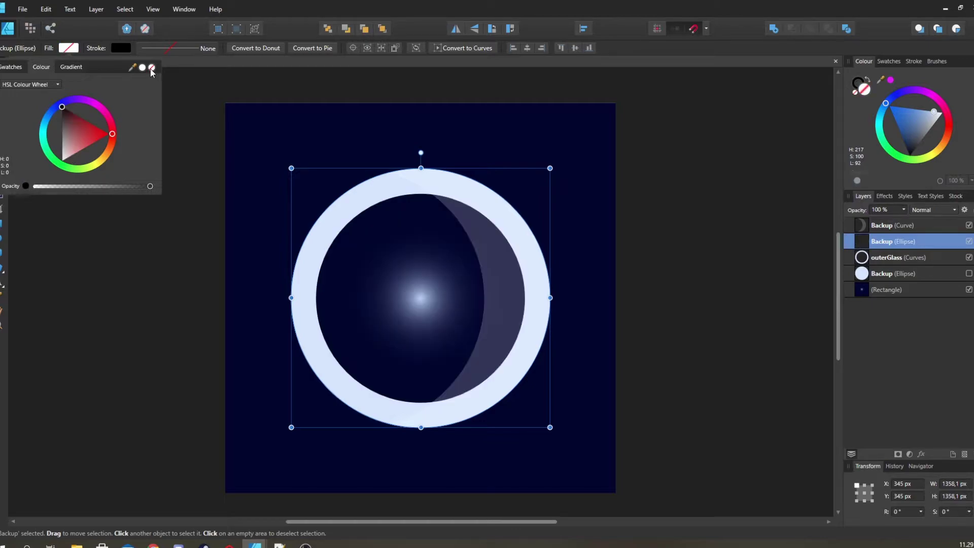
pyautogui.click(116, 47)
pyautogui.click(116, 47)
pyautogui.moveTo(101, 110)
pyautogui.mouseDown()
pyautogui.moveTo(102, 177)
pyautogui.moveTo(106, 162)
pyautogui.mouseUp()
# - Resize the outlined circle to 960.1 px and set its stroke width to 19.9 pt
pyautogui.moveTo(551, 428); pyautogui.dragTo(512, 386)
pyautogui.click(173, 49)
pyautogui.moveTo(149, 85); pyautogui.dragTo(171, 86)
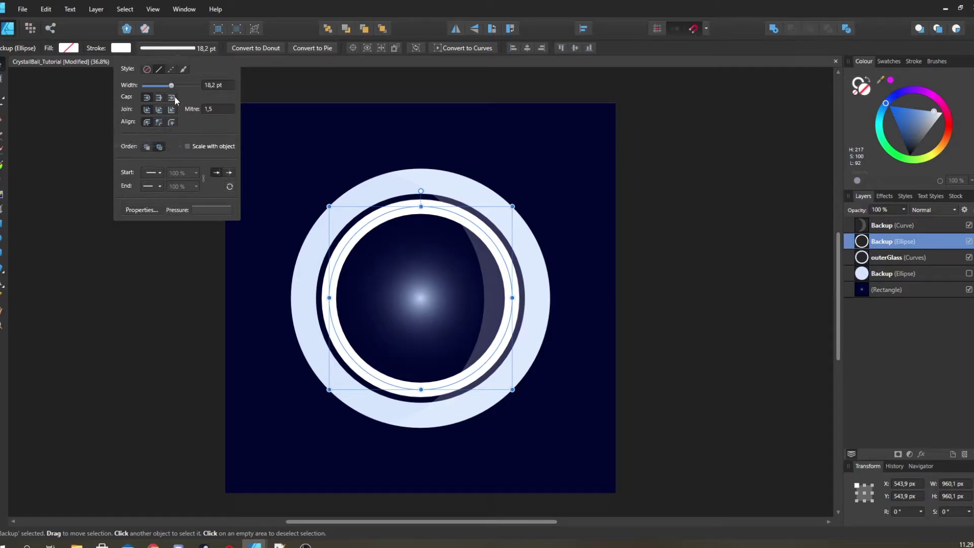
pyautogui.moveTo(172, 83); pyautogui.dragTo(173, 86)
pyautogui.moveTo(420, 171); pyautogui.dragTo(374, 176)
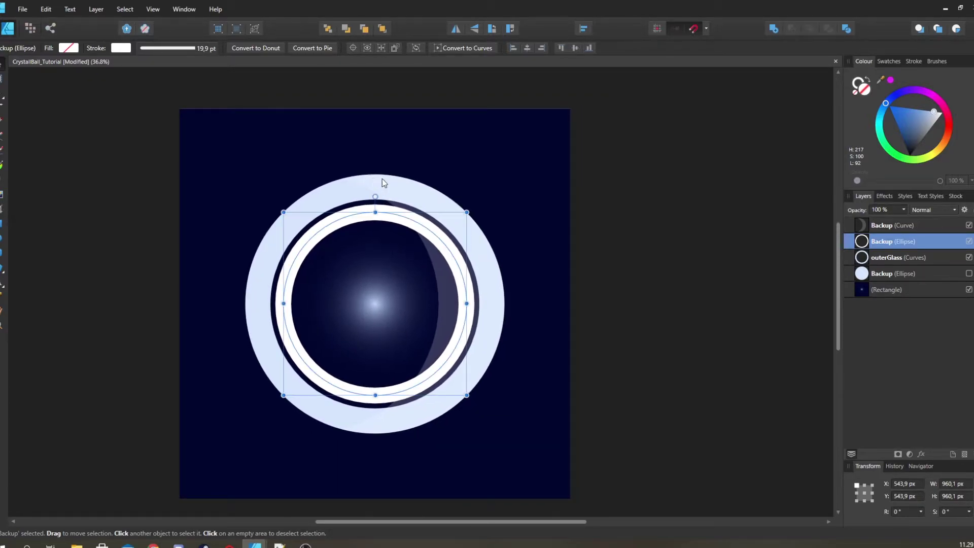
pyautogui.press('p')
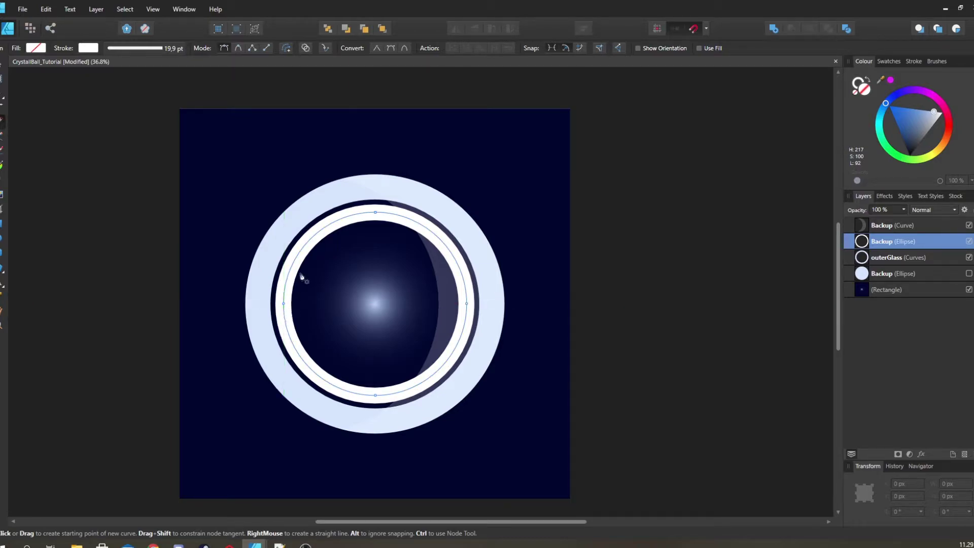
# - Try pen, curve-conversion and menu commands on the inner circle, undoing the stray changes
pyautogui.click(297, 255)
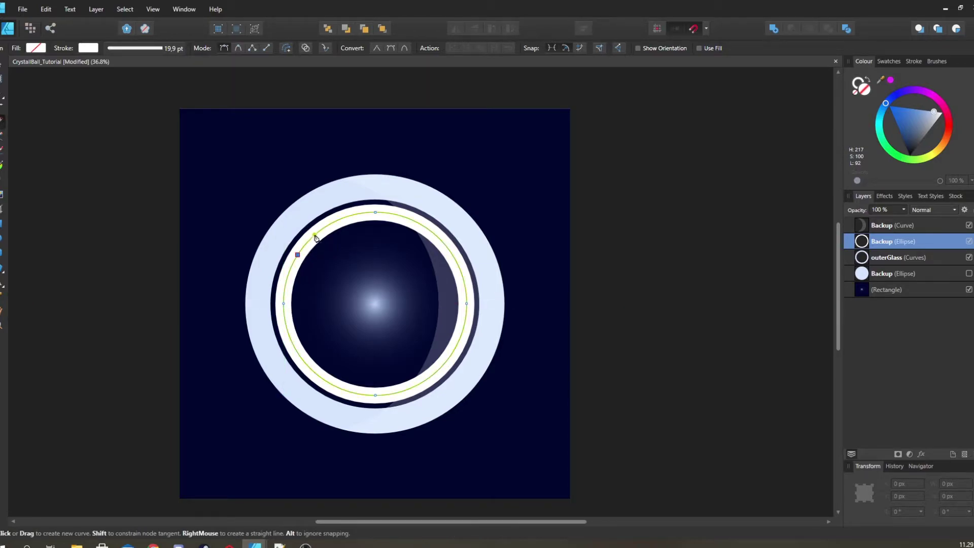
pyautogui.click(318, 233)
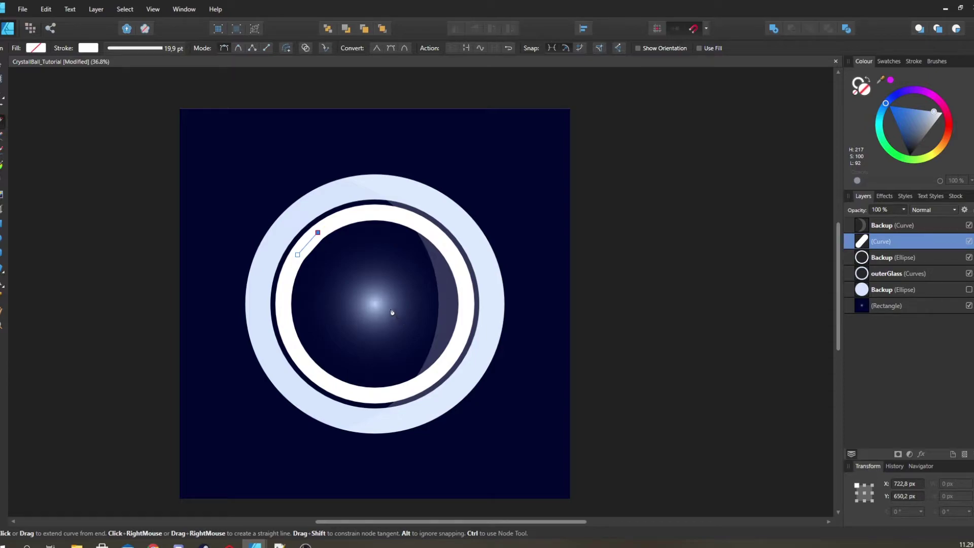
pyautogui.hotkey('ctrl', 'z')
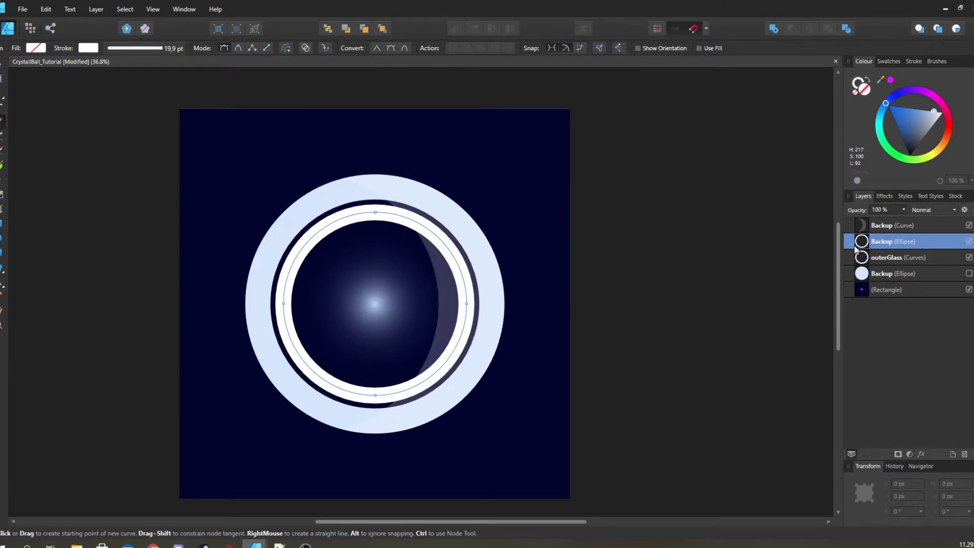
pyautogui.hotkey('ctrl', 'Return')
pyautogui.hotkey('ctrl', 'z')
pyautogui.click(49, 9)
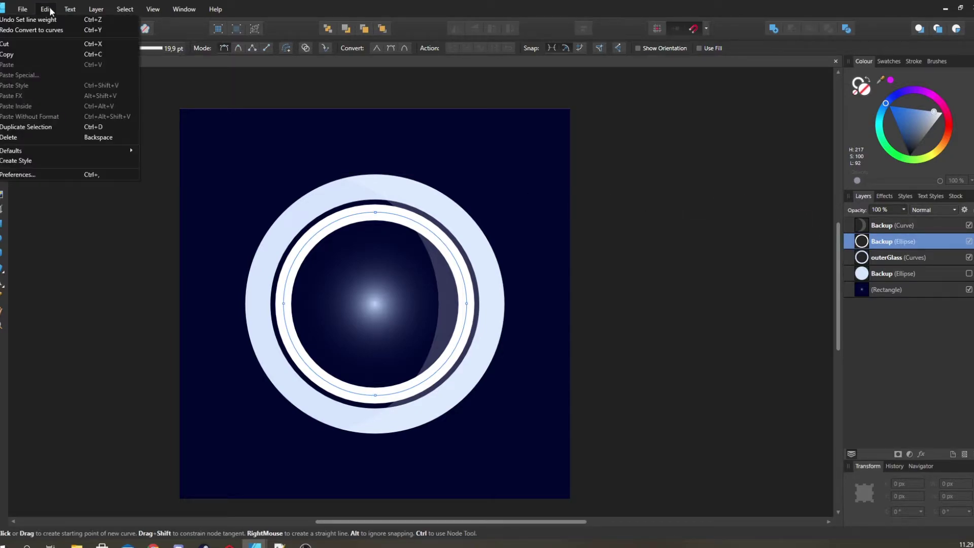
pyautogui.moveTo(99, 9)
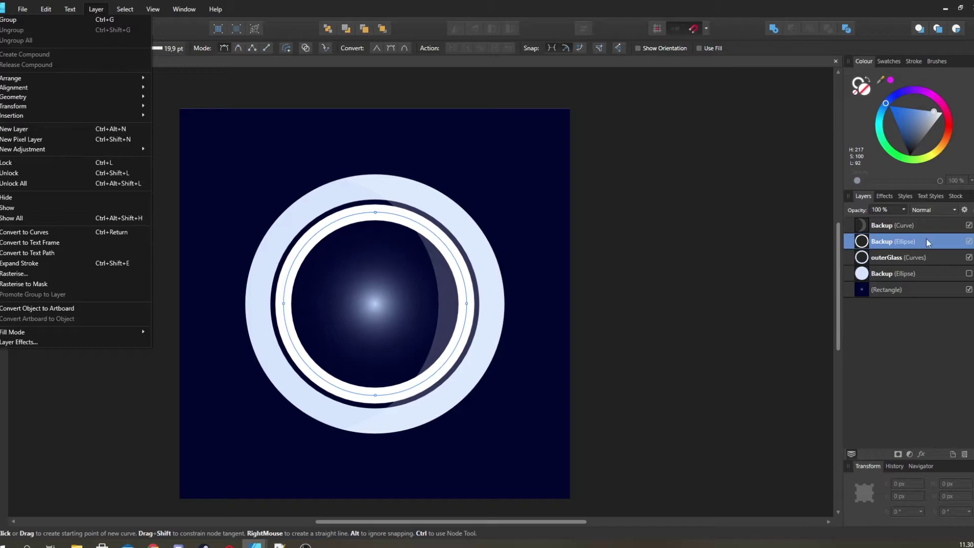
pyautogui.click(397, 236)
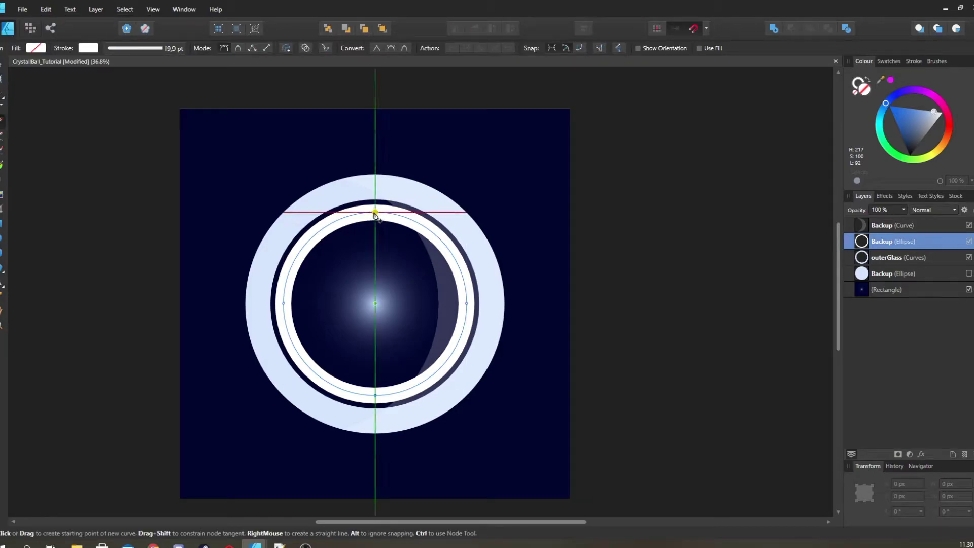
pyautogui.press('c')
pyautogui.moveTo(376, 214); pyautogui.dragTo(396, 201)
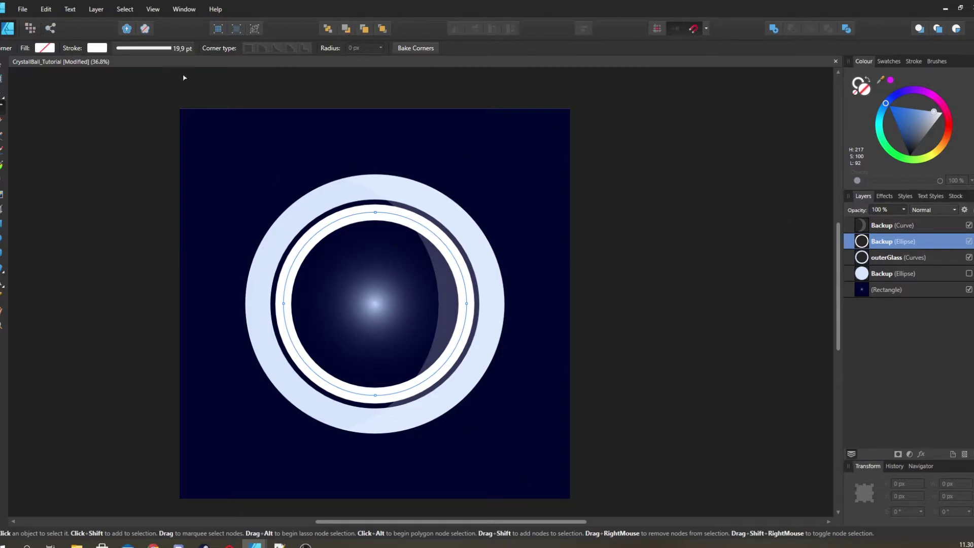
pyautogui.click(46, 9)
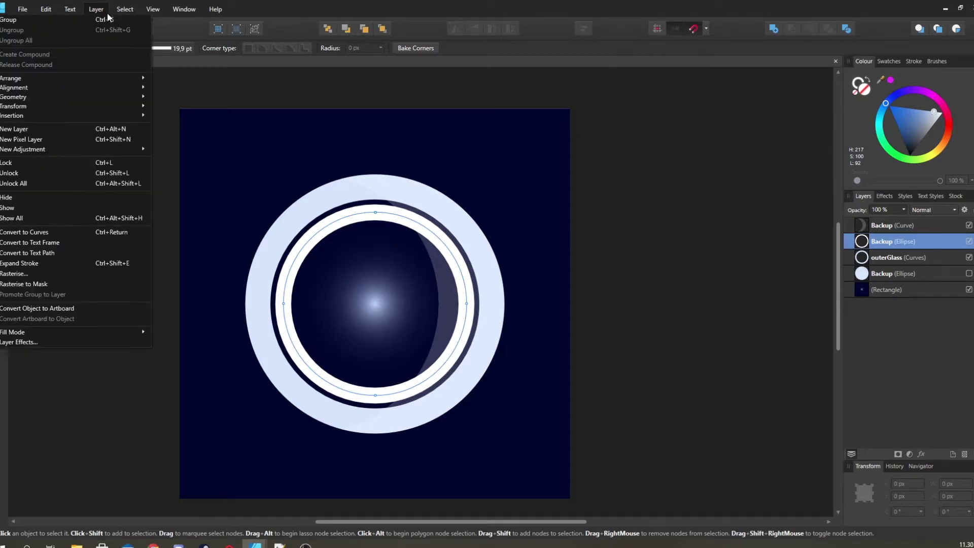
# - Convert the inner ring to curves, add an upper-left node, and delete the right and bottom nodes
pyautogui.click(108, 233)
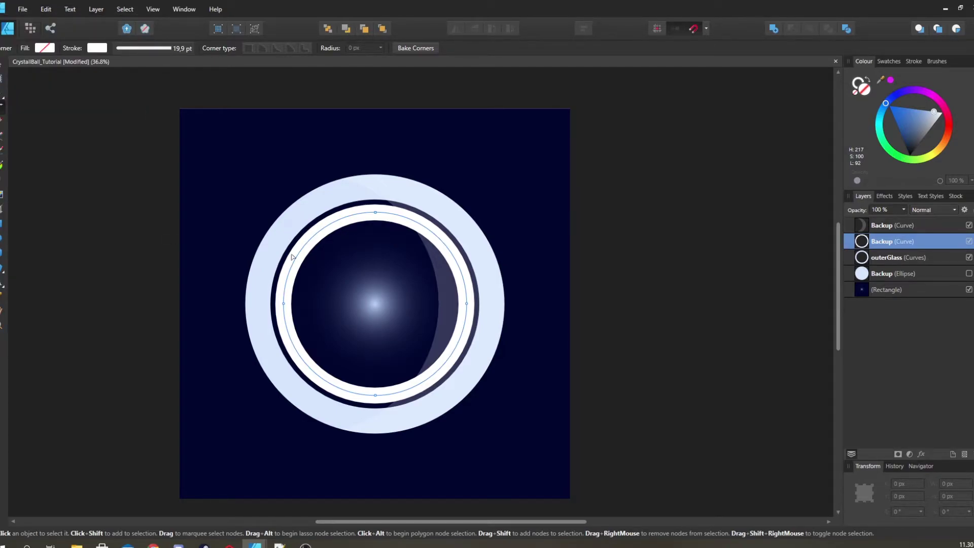
pyautogui.press('a')
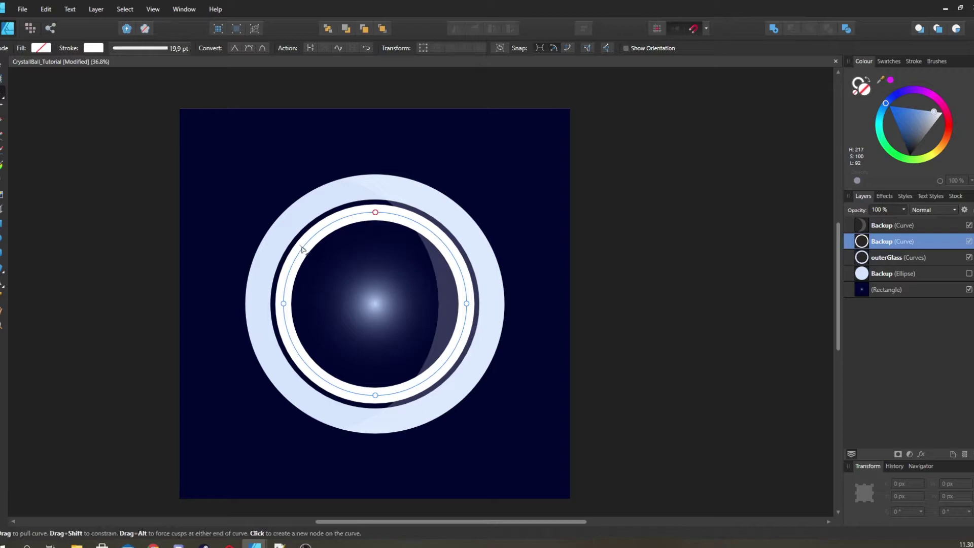
pyautogui.click(318, 231)
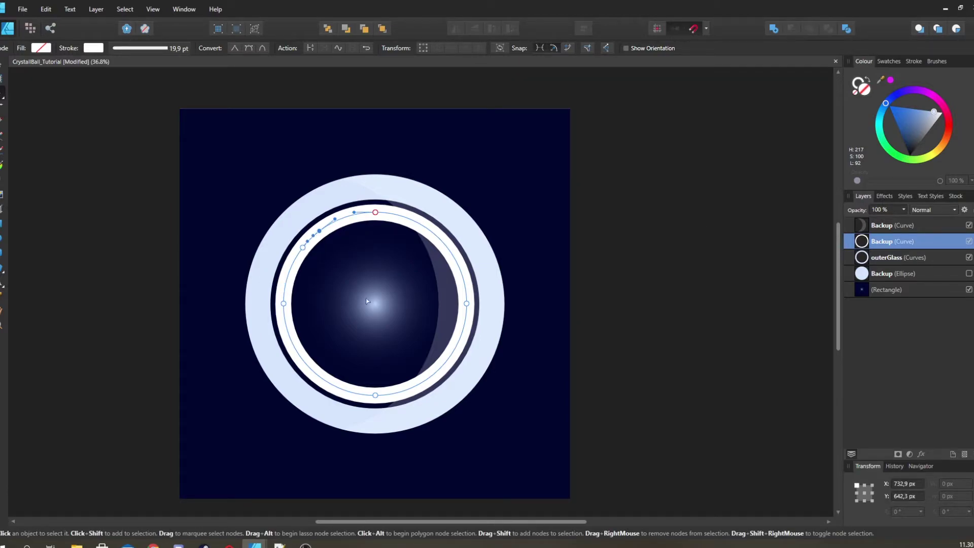
pyautogui.moveTo(332, 287); pyautogui.dragTo(623, 467)
pyautogui.press('Delete')
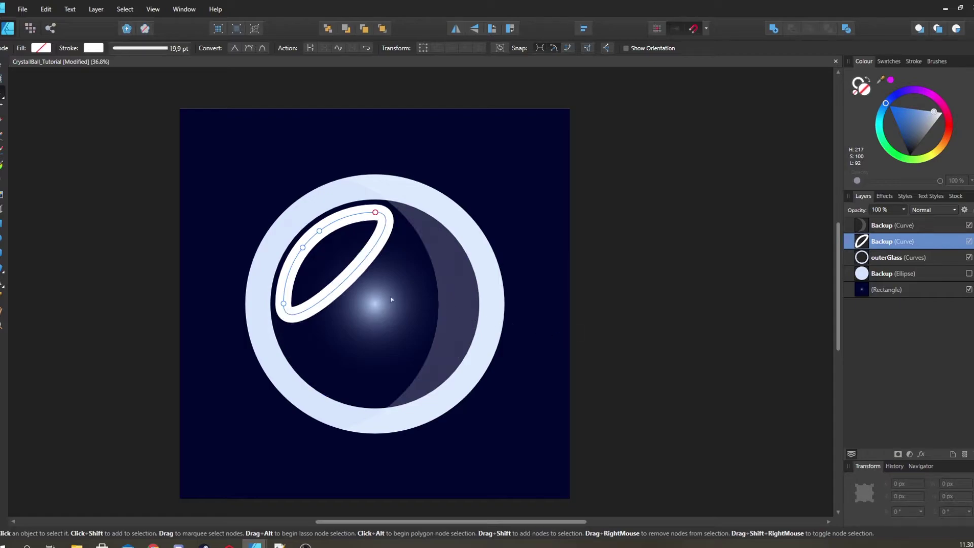
# - Break the curve at all its nodes and delete the leftover leaf-outline piece
pyautogui.moveTo(202, 176); pyautogui.dragTo(508, 357)
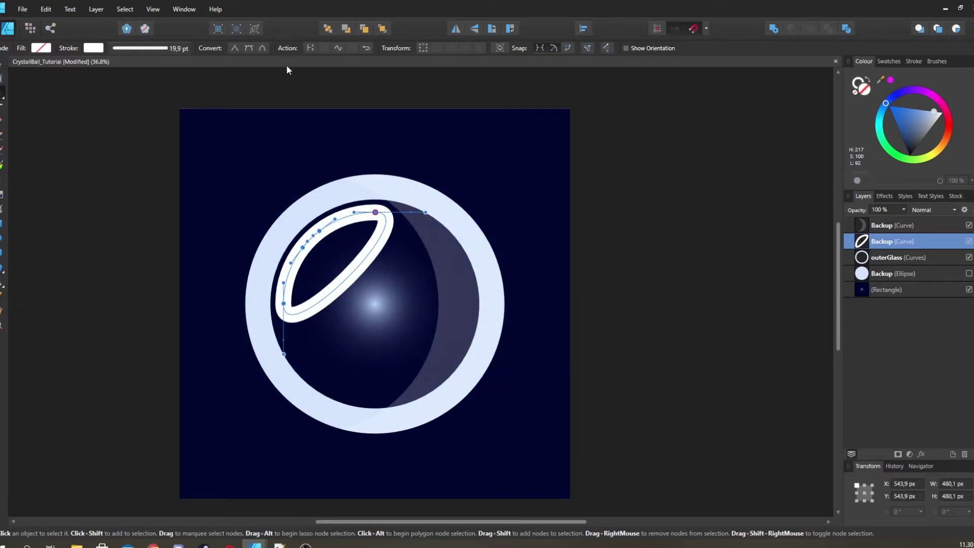
pyautogui.click(311, 48)
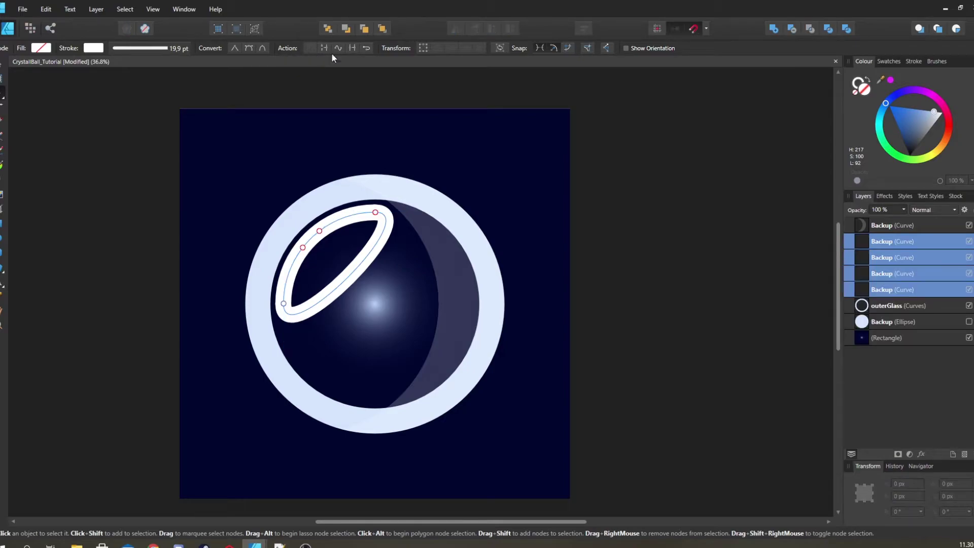
pyautogui.click(901, 289)
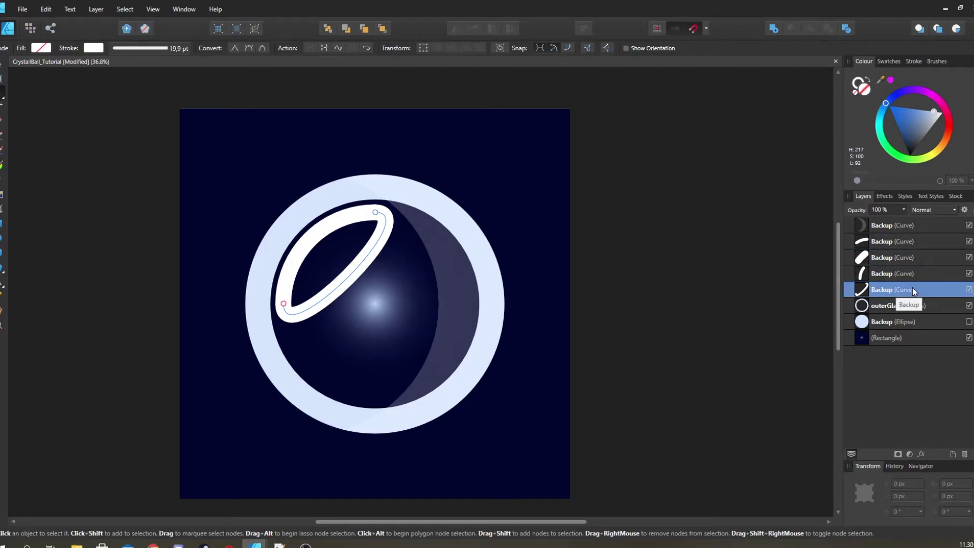
pyautogui.press('Delete')
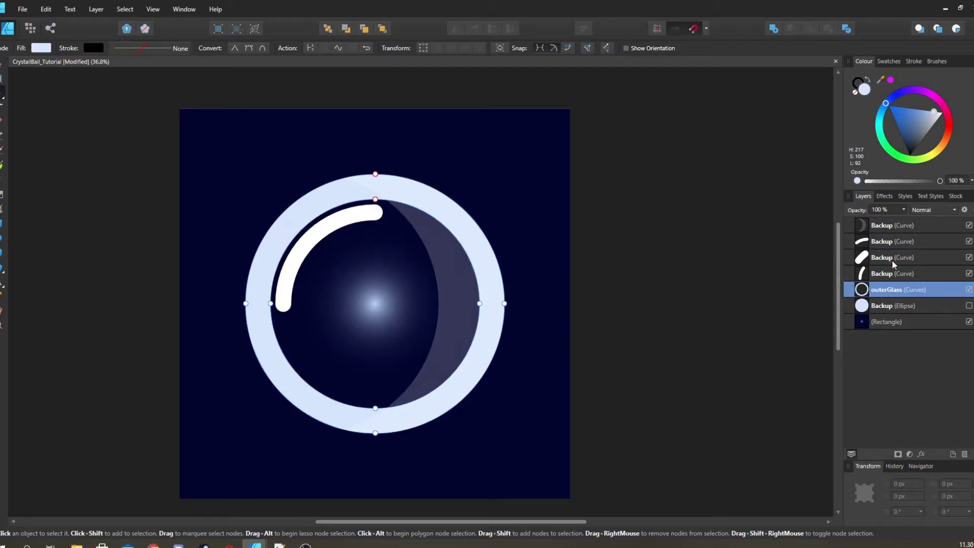
pyautogui.click(894, 259)
# - Delete the long arc piece and add a node partway along the top highlight
pyautogui.press('Delete')
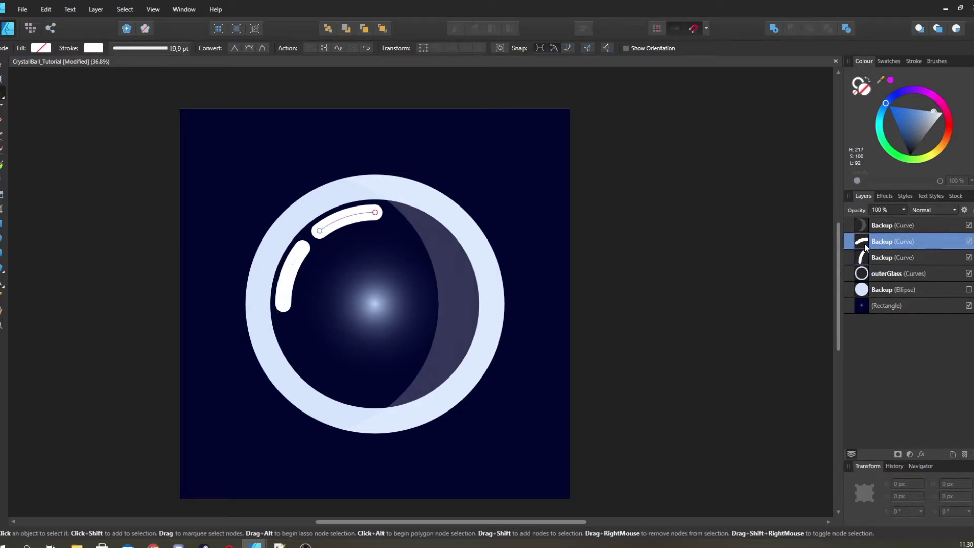
pyautogui.press('p')
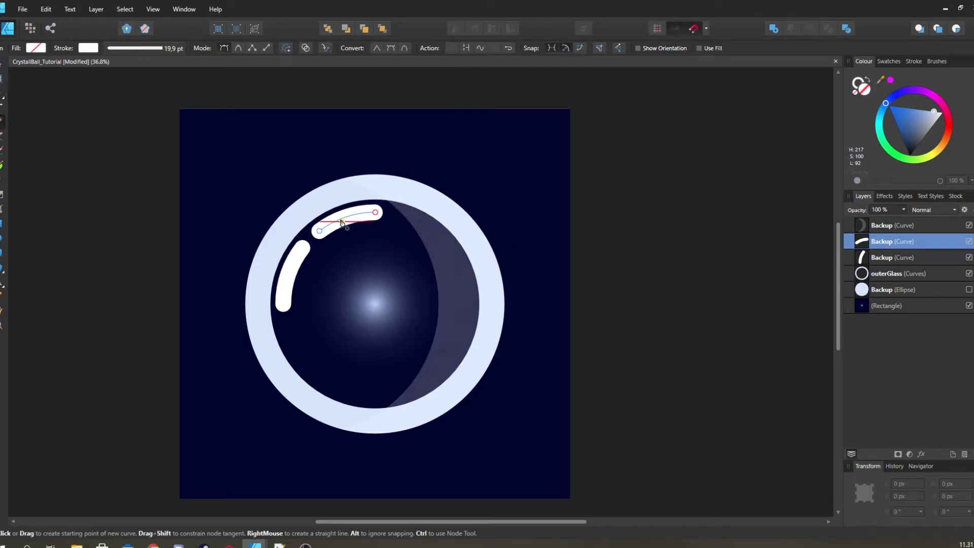
pyautogui.click(342, 219)
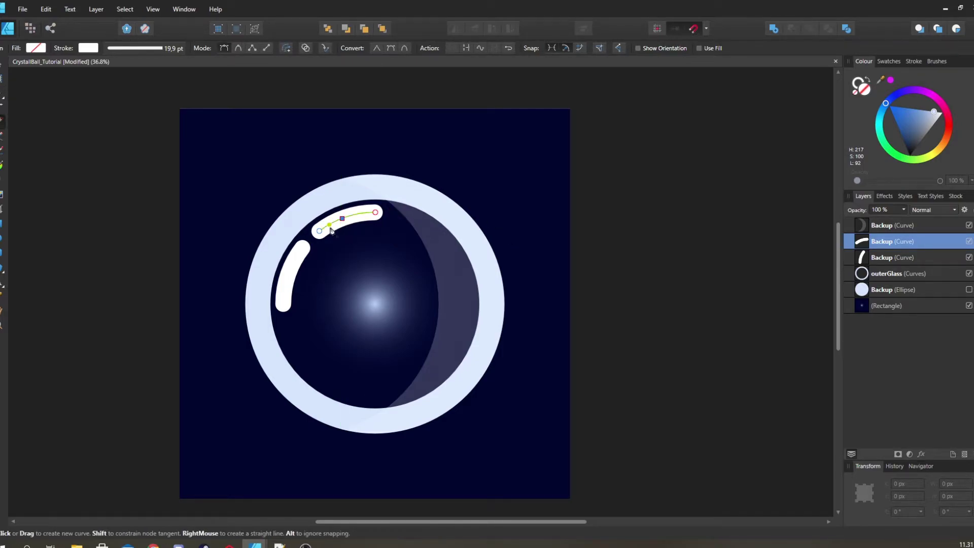
pyautogui.click(319, 231)
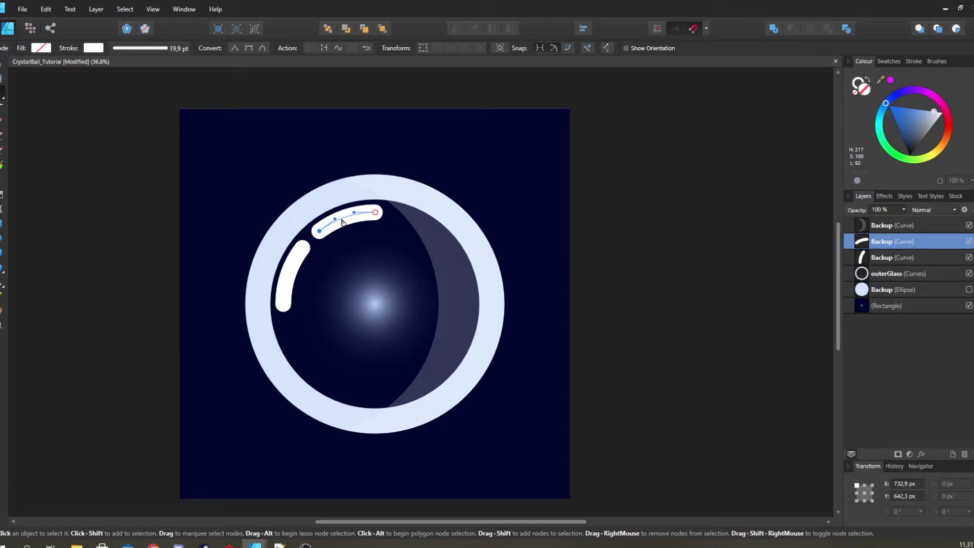
pyautogui.press('a')
pyautogui.press('Delete')
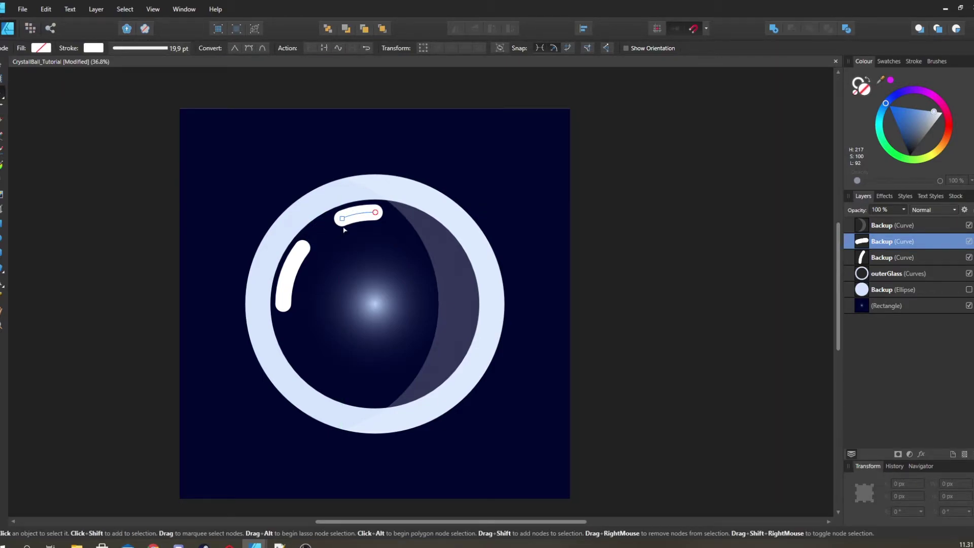
pyautogui.hotkey('ctrl', 'z')
# - Shorten the top highlight by deleting its end node and bend it into an upward curve
pyautogui.click(333, 227)
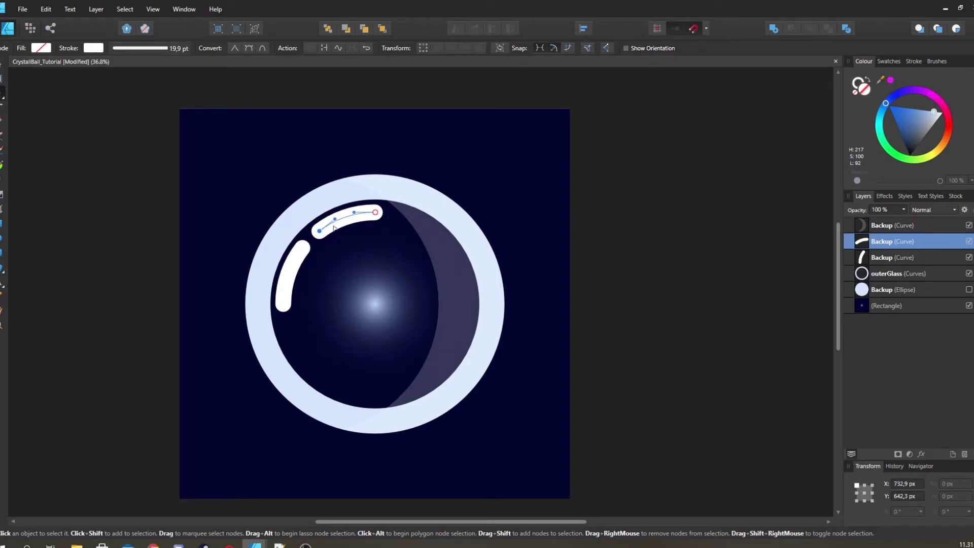
pyautogui.press('p')
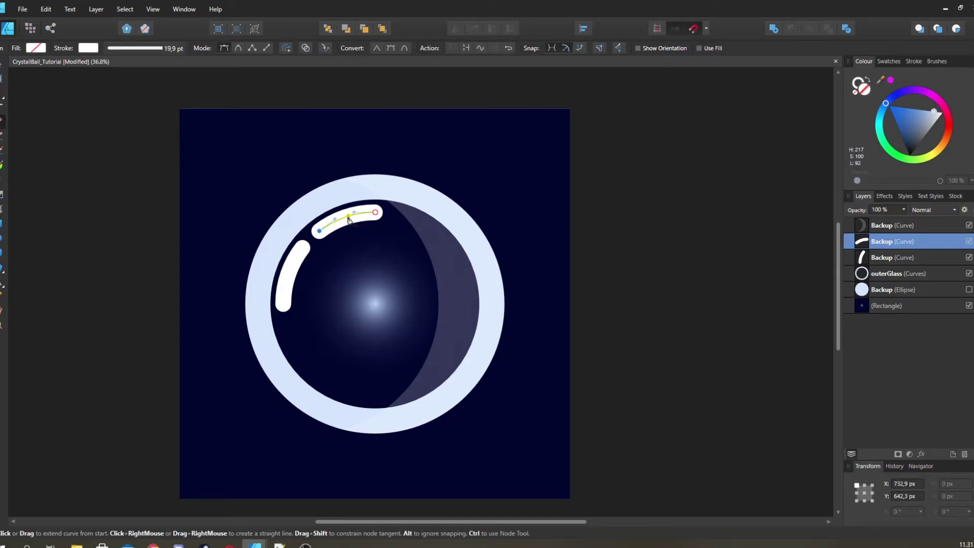
pyautogui.press('a')
pyautogui.click(375, 212)
pyautogui.press('Delete')
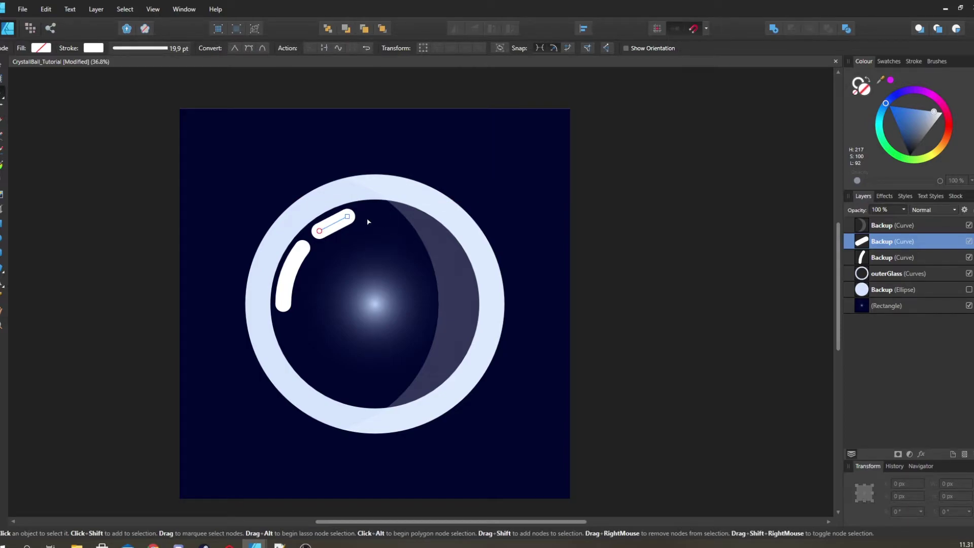
pyautogui.moveTo(337, 226); pyautogui.dragTo(336, 225)
# - Give the highlight strokes Round Cap ends
pyautogui.click(94, 47)
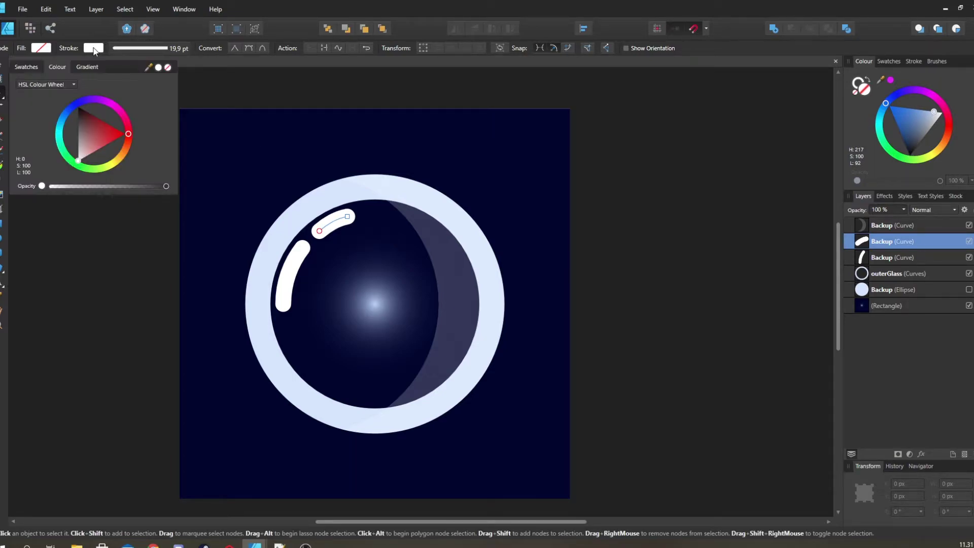
pyautogui.click(130, 47)
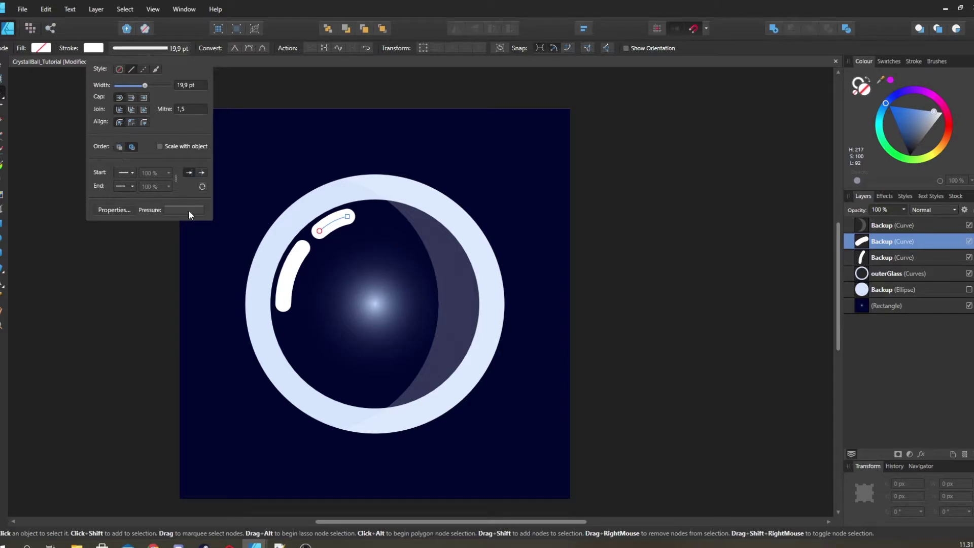
pyautogui.click(132, 99)
pyautogui.click(143, 97)
pyautogui.click(119, 97)
pyautogui.click(897, 257)
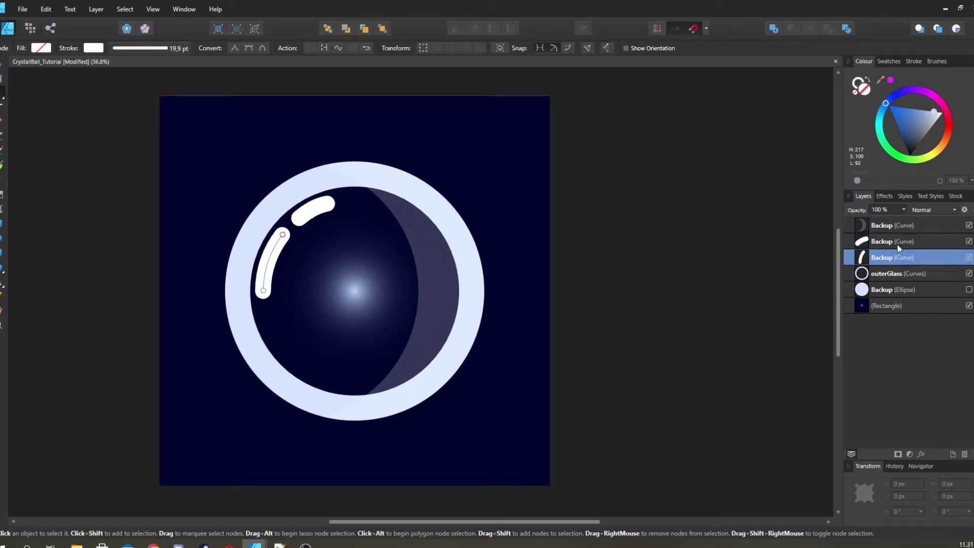
pyautogui.keyDown('shift'); pyautogui.click(896, 242); pyautogui.keyUp('shift')
pyautogui.press('v')
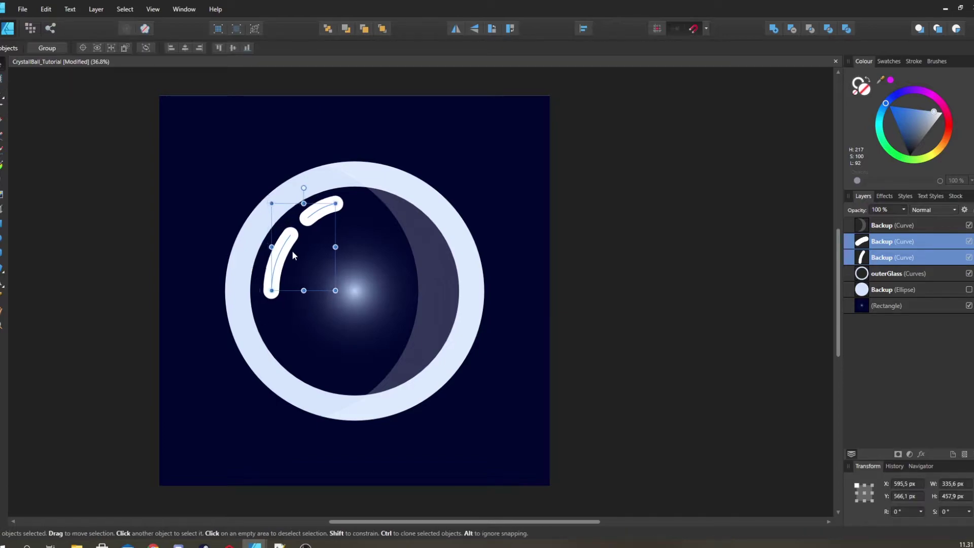
pyautogui.moveTo(293, 253); pyautogui.dragTo(296, 251)
pyautogui.doubleClick(291, 261)
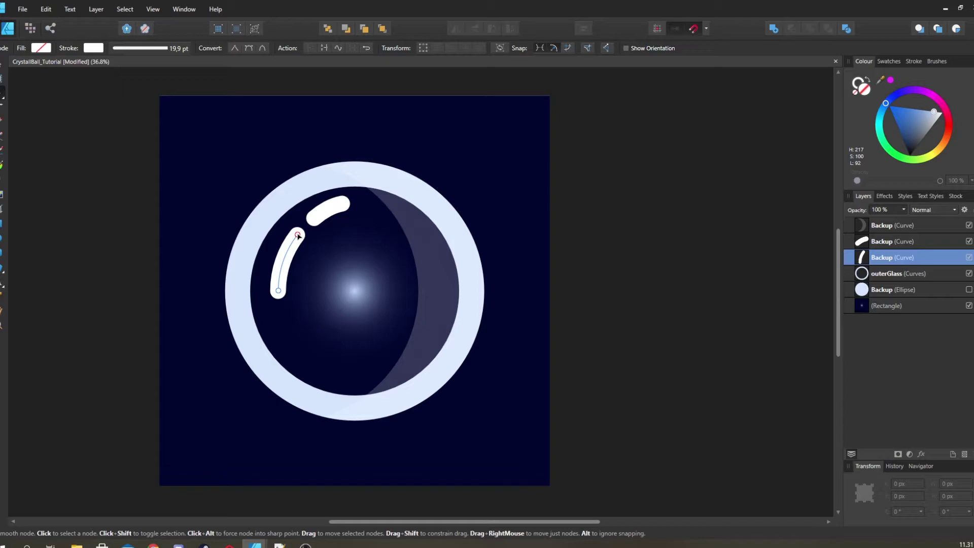
pyautogui.moveTo(298, 236); pyautogui.dragTo(295, 239)
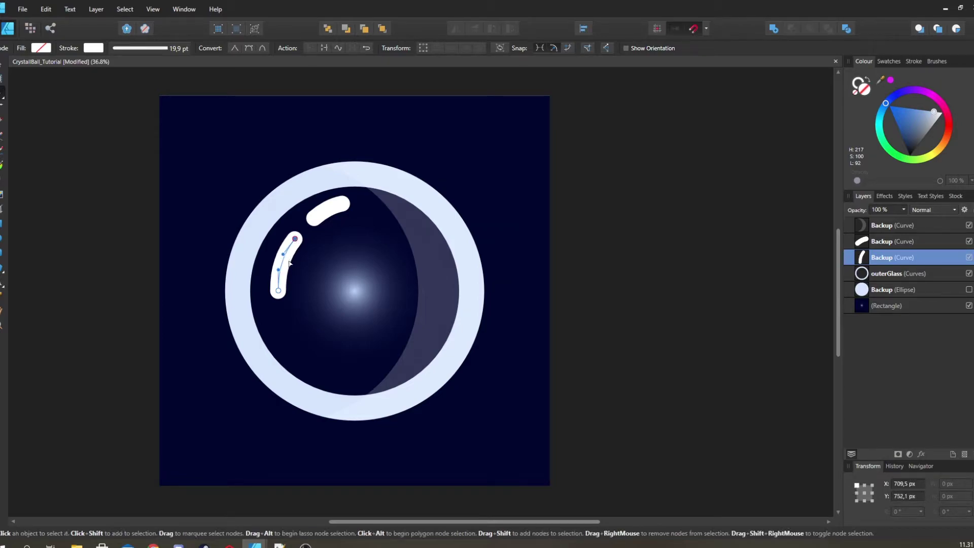
pyautogui.moveTo(279, 292); pyautogui.dragTo(283, 250)
pyautogui.press('v')
pyautogui.click(330, 215)
pyautogui.moveTo(330, 216); pyautogui.dragTo(331, 223)
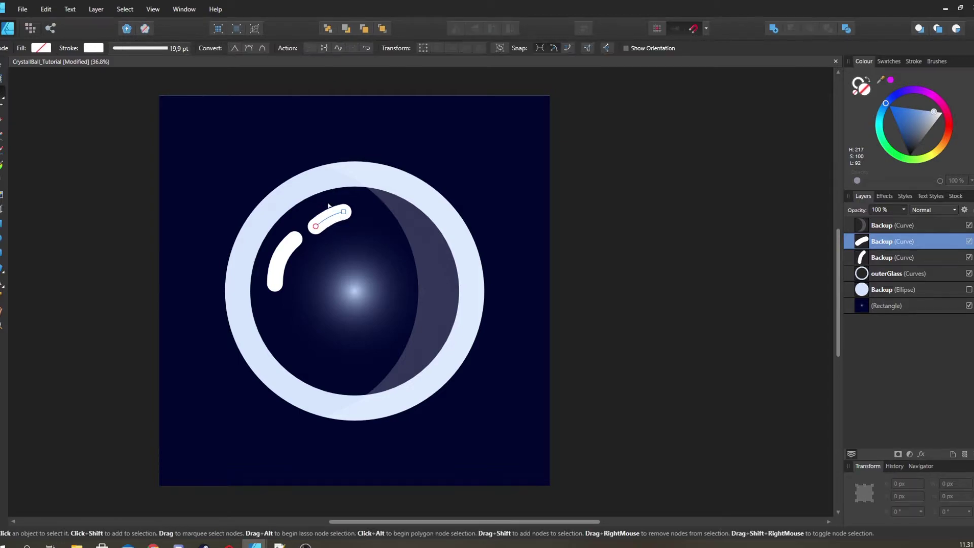
pyautogui.moveTo(330, 197); pyautogui.dragTo(335, 196)
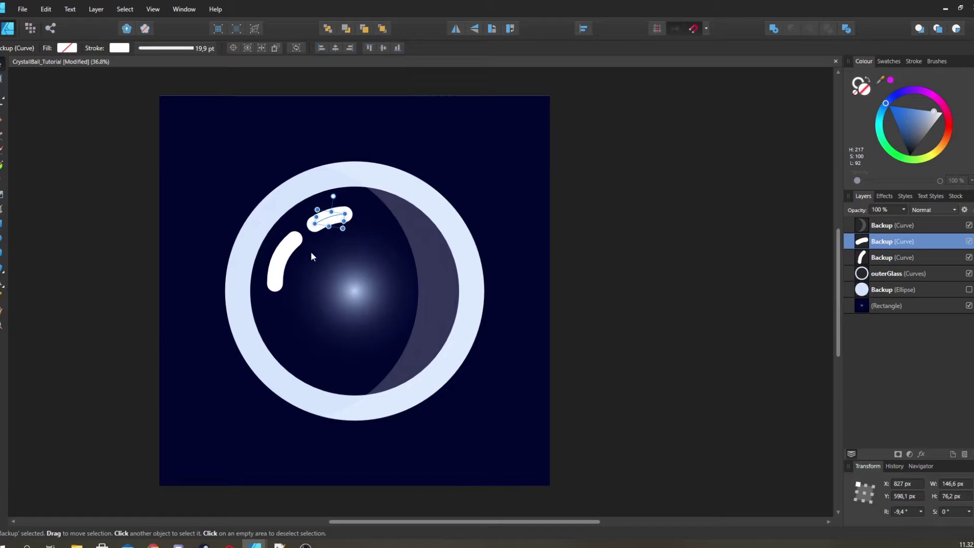
pyautogui.moveTo(328, 223); pyautogui.dragTo(292, 248)
pyautogui.click(298, 237)
pyautogui.press('a')
pyautogui.press('v')
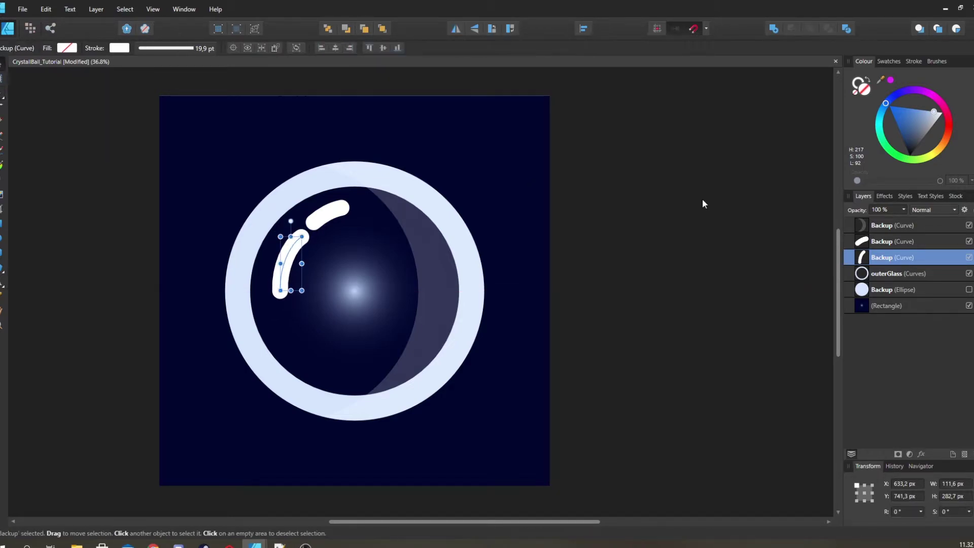
pyautogui.click(604, 189)
pyautogui.scroll(-5, 604, 189)
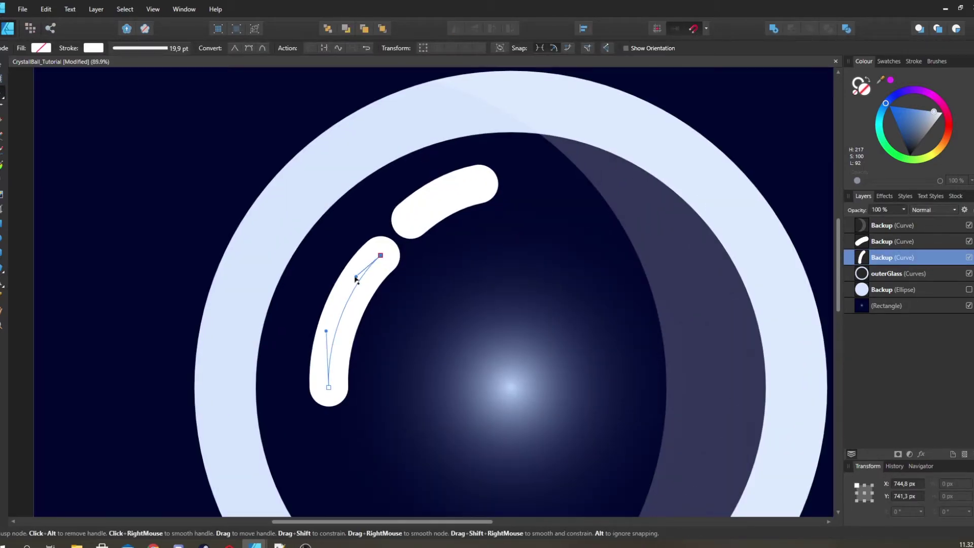
pyautogui.moveTo(329, 335); pyautogui.dragTo(336, 334)
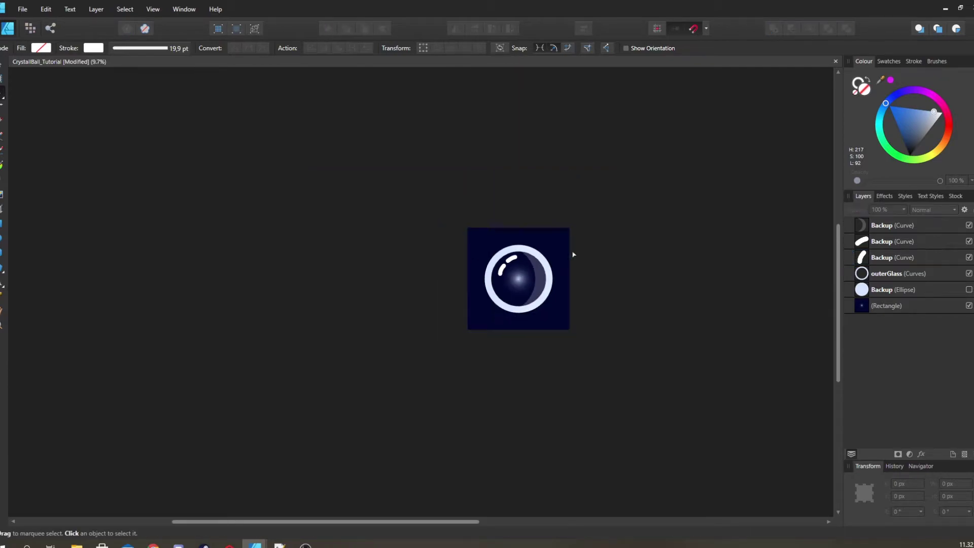
pyautogui.scroll(-3, 486, 257)
pyautogui.scroll(5, 532, 242)
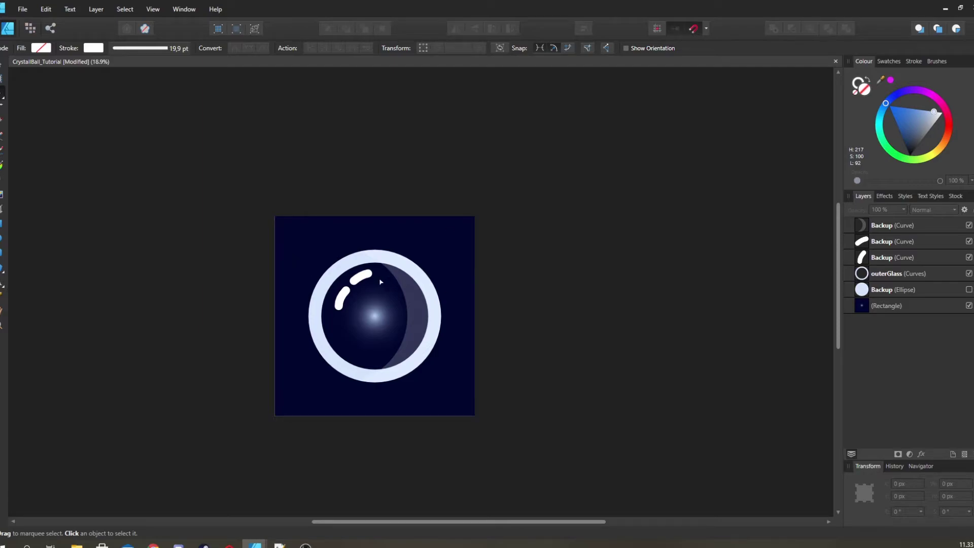
pyautogui.scroll(2, 364, 283)
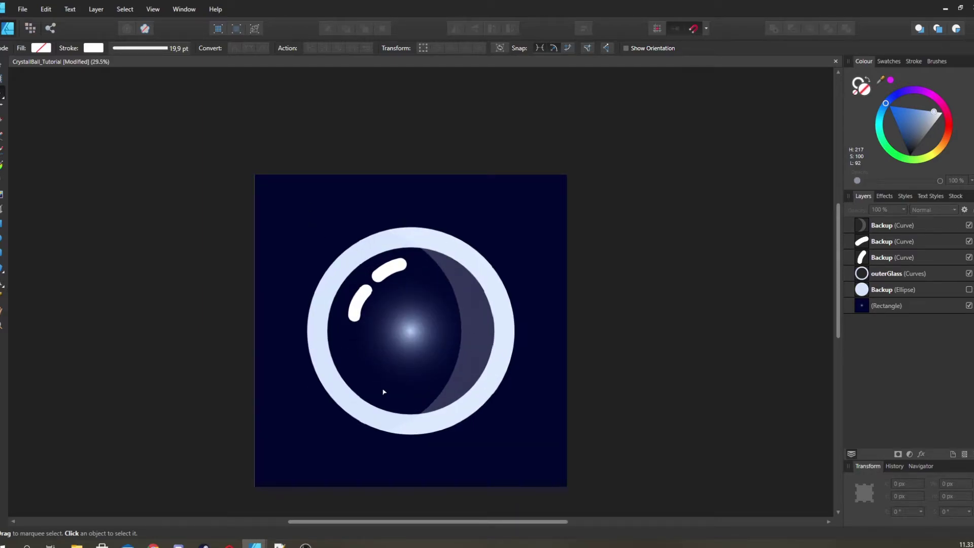
pyautogui.scroll(1, 385, 391)
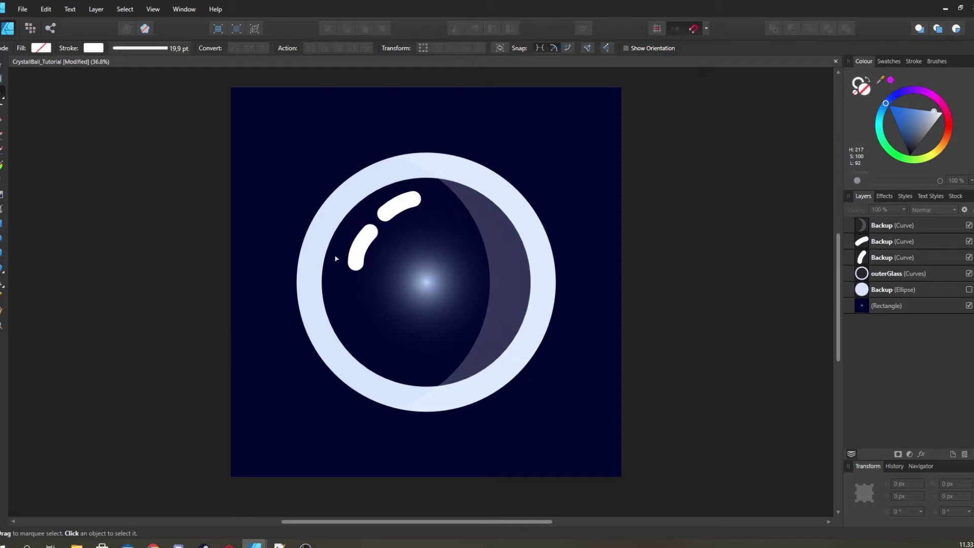
pyautogui.click(883, 274)
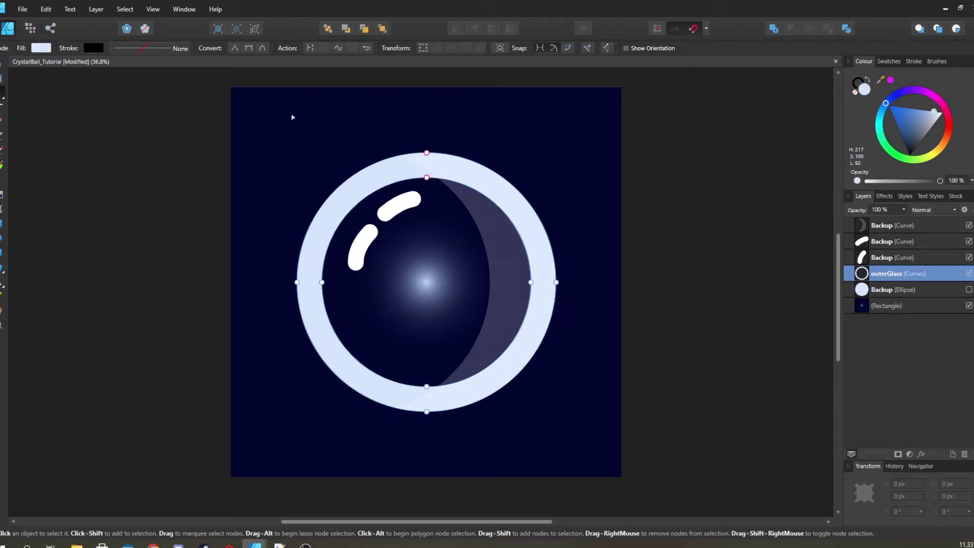
pyautogui.click(631, 227)
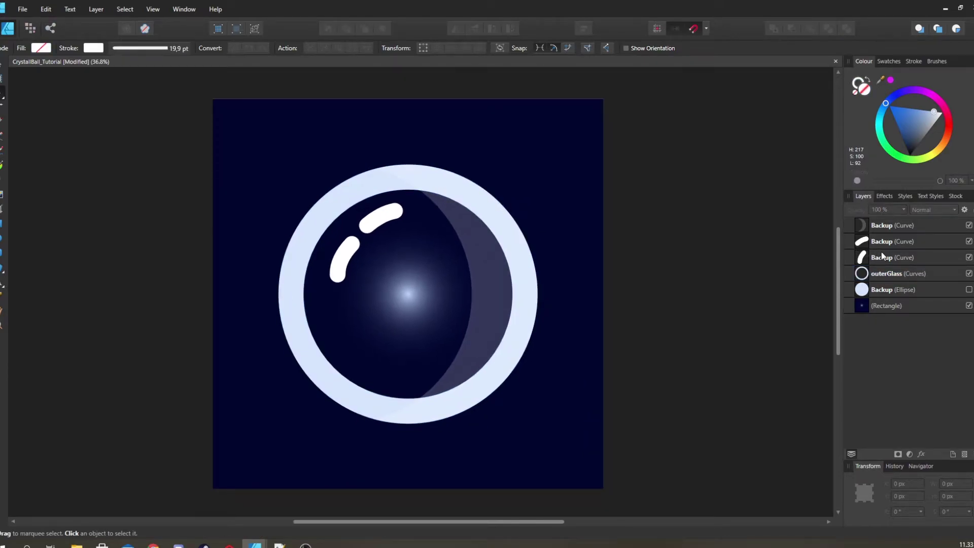
# - Group the crescent shadow and both white highlight strokes, naming the group 'spec and highlights'
pyautogui.click(901, 258)
pyautogui.keyDown('ctrl'); pyautogui.click(898, 224); pyautogui.keyUp('ctrl')
pyautogui.hotkey('ctrl', 'g')
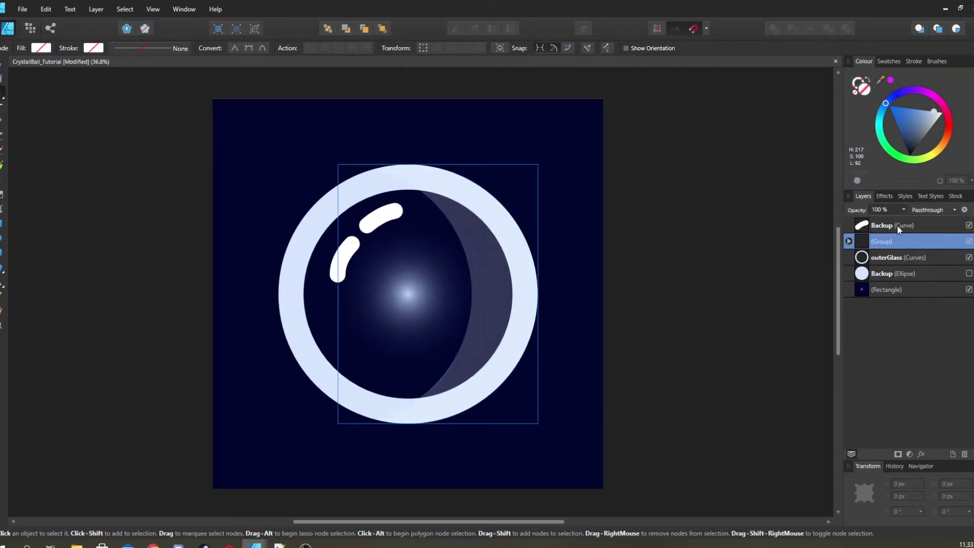
pyautogui.doubleClick(898, 225)
pyautogui.click(897, 242)
pyautogui.moveTo(895, 227); pyautogui.dragTo(893, 244)
pyautogui.doubleClick(886, 225)
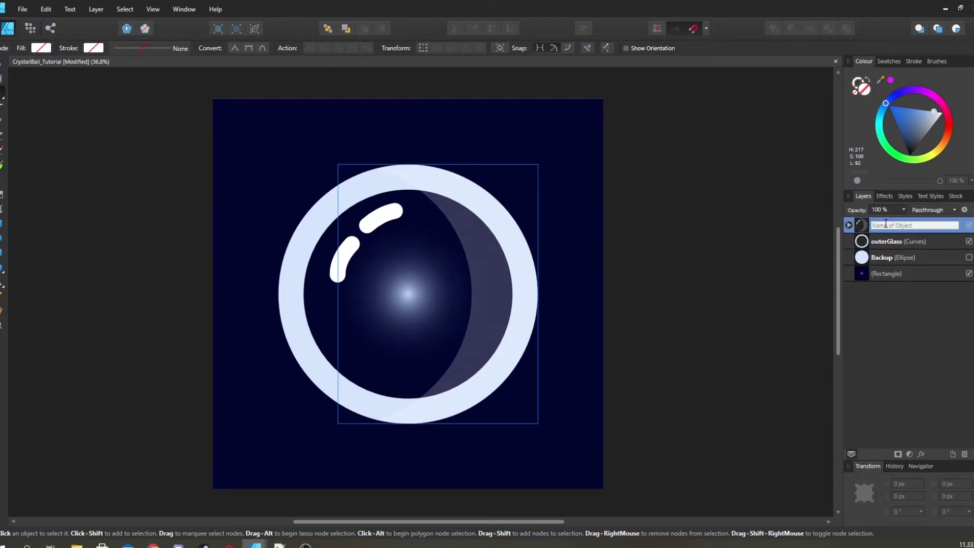
pyautogui.write('spec and highlights')
pyautogui.press('Return')
# - Duplicate the hidden Backup ellipse and make the copy visible as a pale blue disc
pyautogui.click(916, 254)
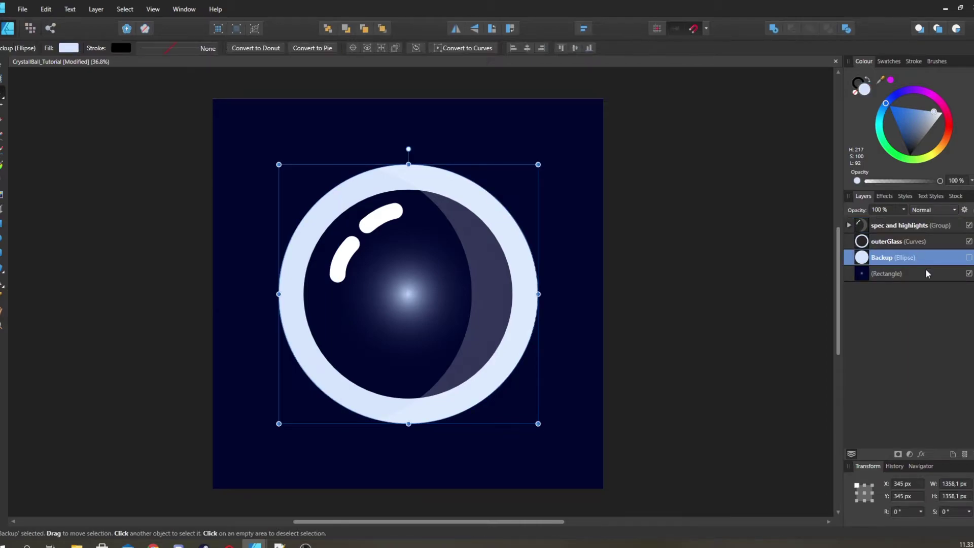
pyautogui.hotkey('ctrl', 'j')
pyautogui.click(969, 258)
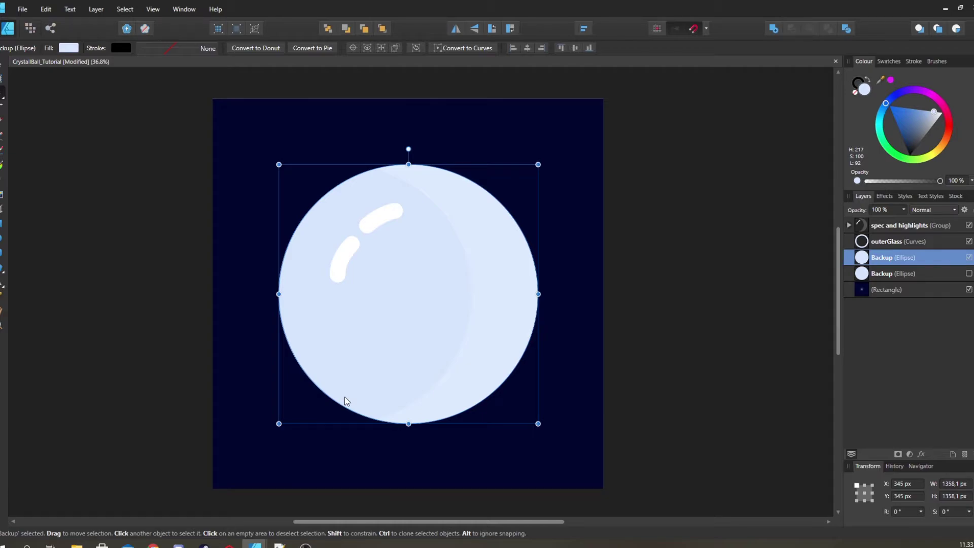
pyautogui.click(969, 258)
pyautogui.click(927, 243)
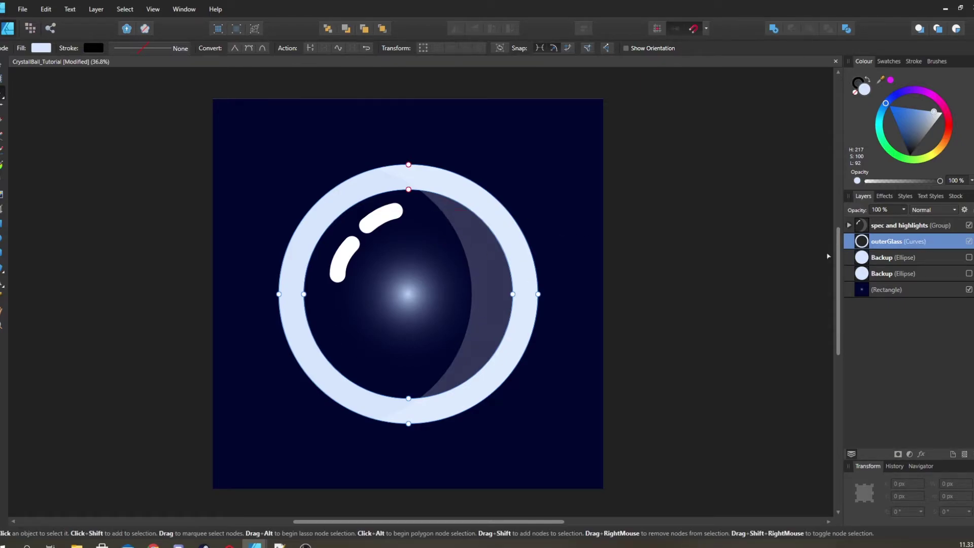
pyautogui.click(900, 258)
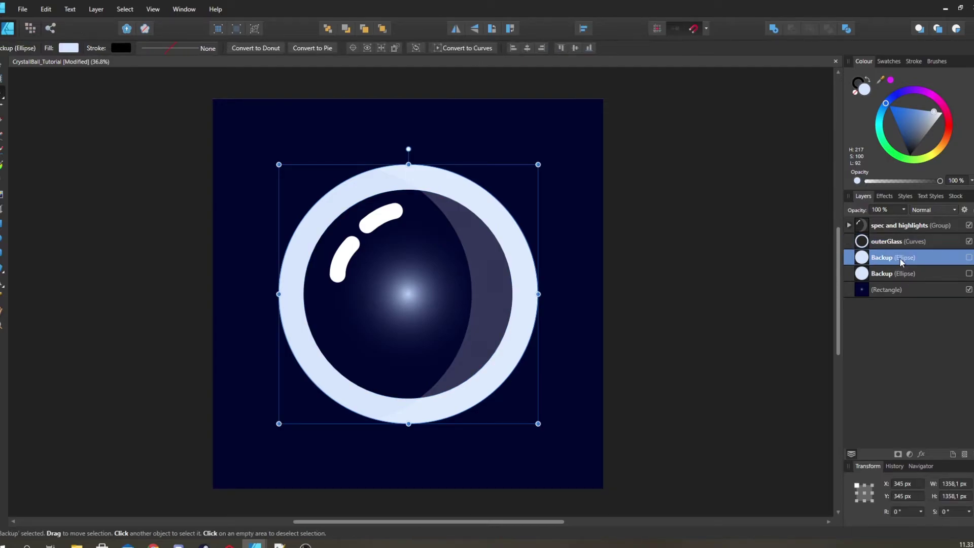
pyautogui.click(970, 258)
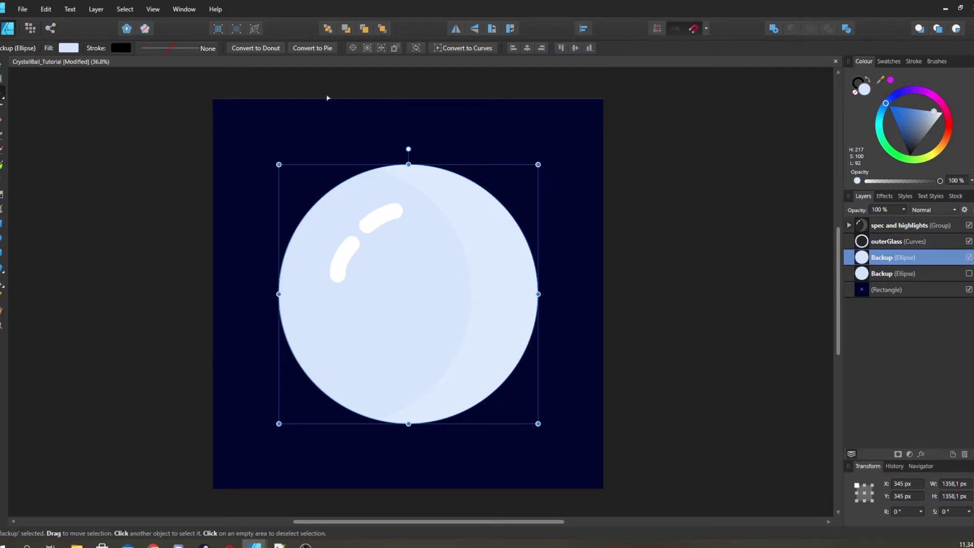
# - Try a soft white Outer Glow on the duplicated circle, then back it off
pyautogui.click(892, 198)
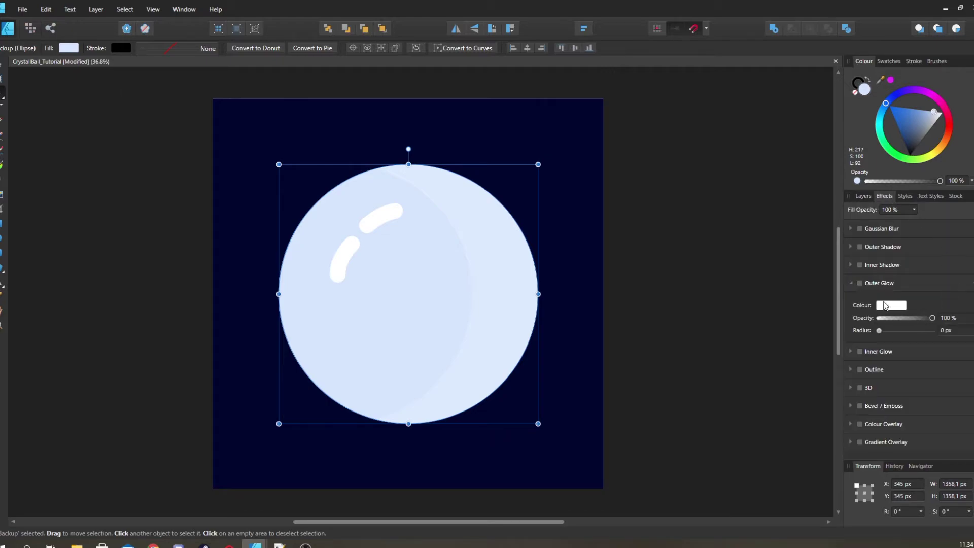
pyautogui.moveTo(881, 332); pyautogui.dragTo(910, 334)
pyautogui.click(864, 196)
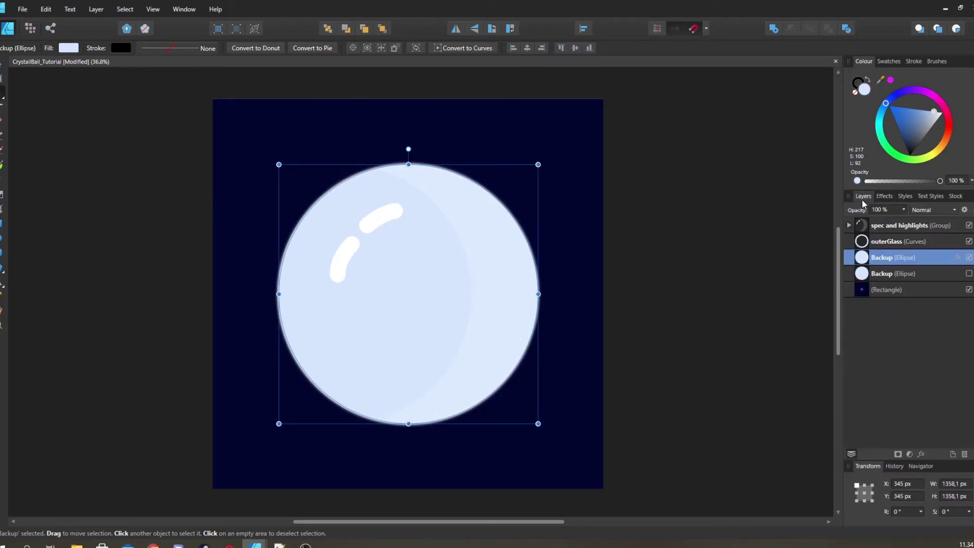
# - Set the duplicated circle's fill to solid black using the colour wheel
pyautogui.click(72, 49)
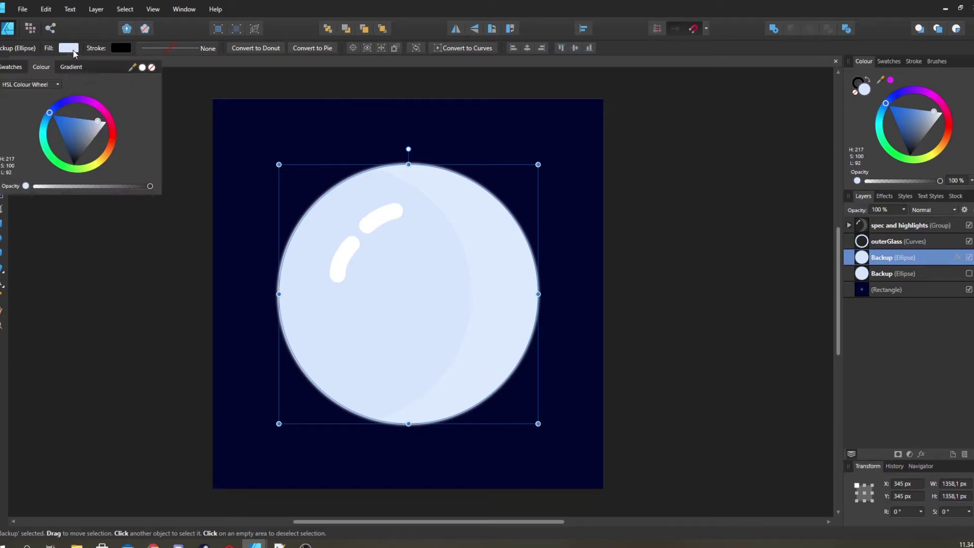
pyautogui.click(152, 68)
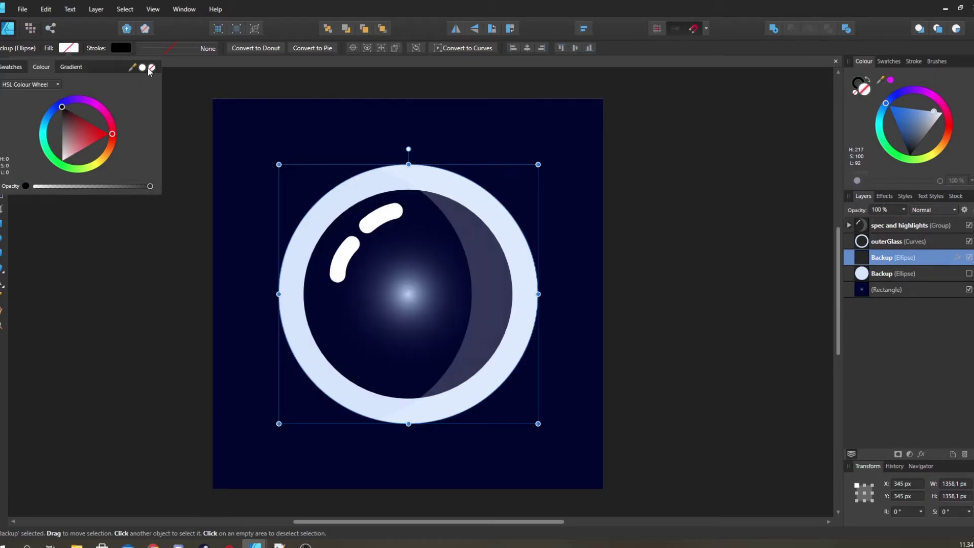
pyautogui.click(744, 202)
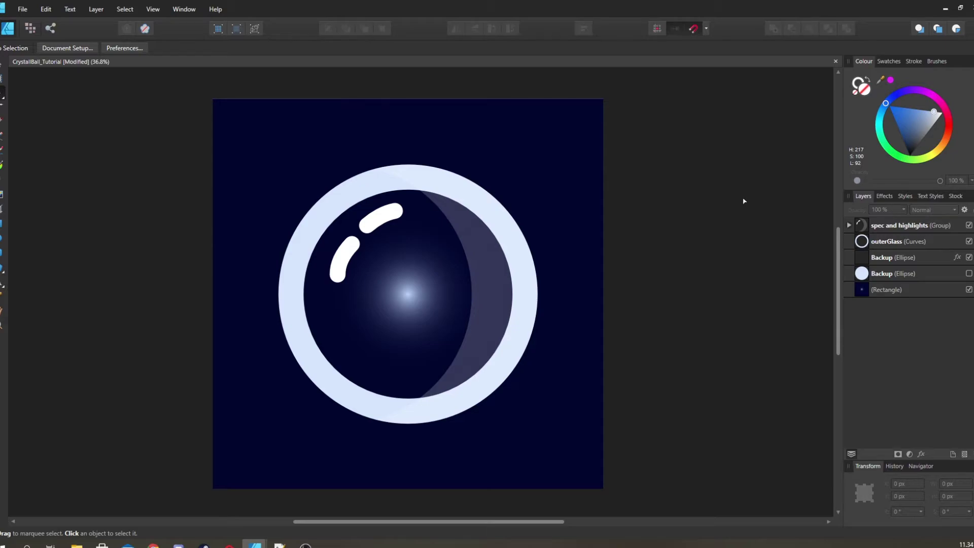
pyautogui.hotkey('ctrl', 'z')
pyautogui.click(69, 48)
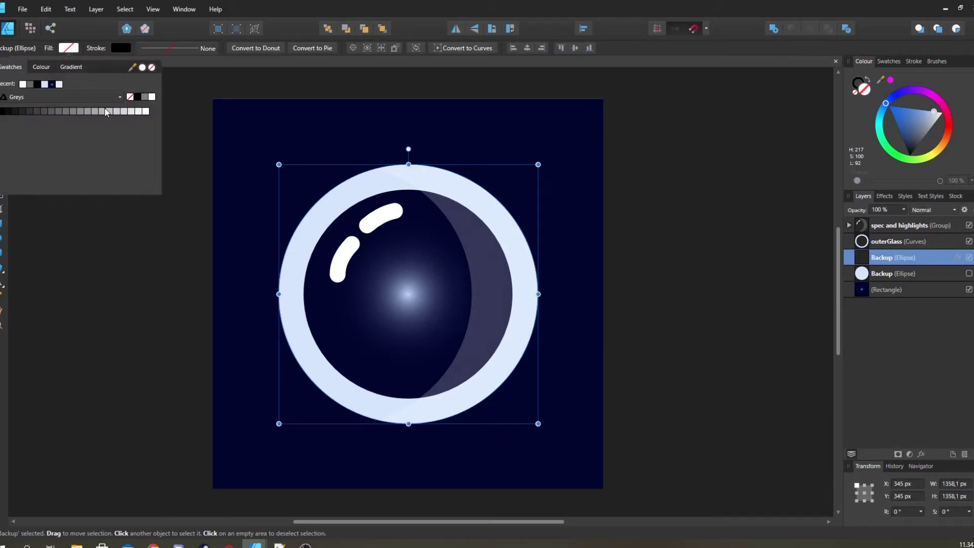
pyautogui.click(61, 66)
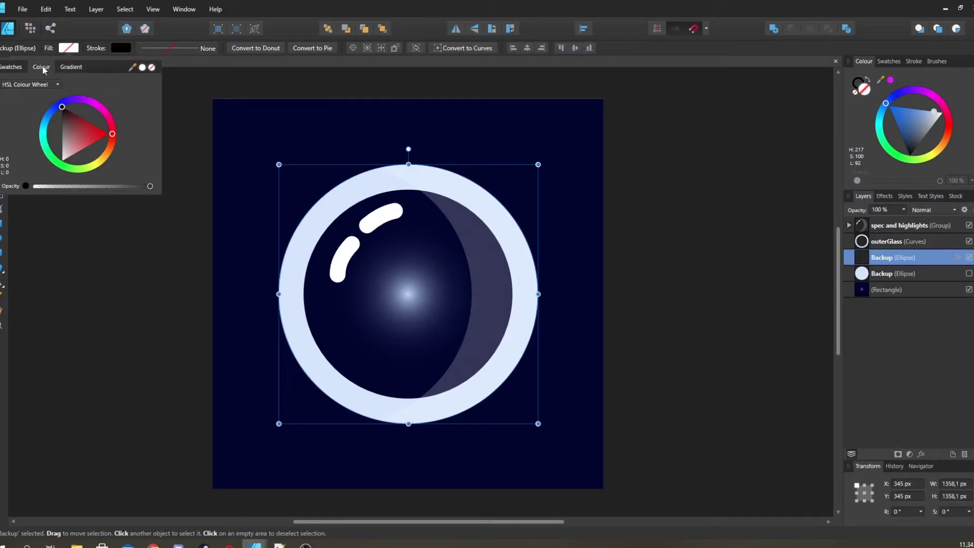
pyautogui.moveTo(88, 135); pyautogui.dragTo(25, 78)
pyautogui.click(619, 189)
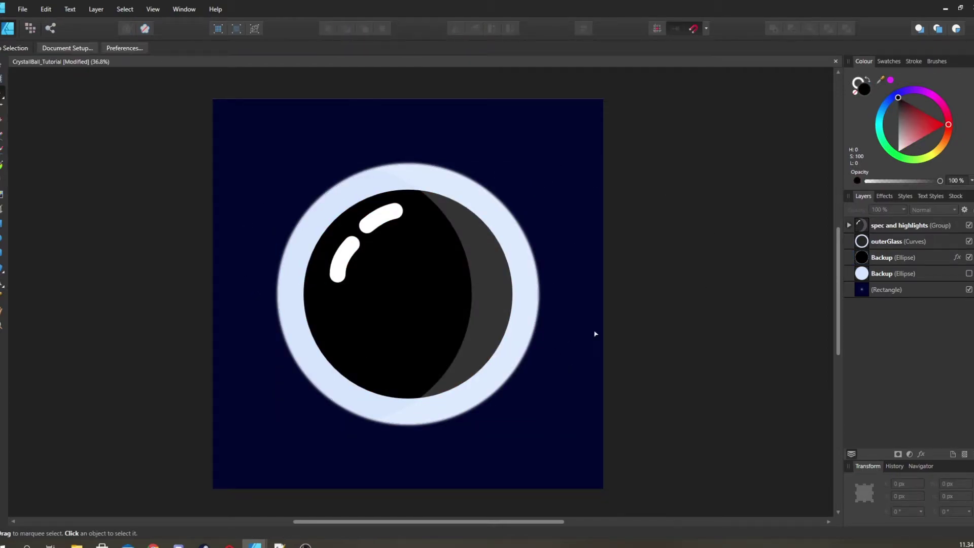
# - Set the black circle's blend mode to Add
pyautogui.click(918, 258)
pyautogui.click(945, 210)
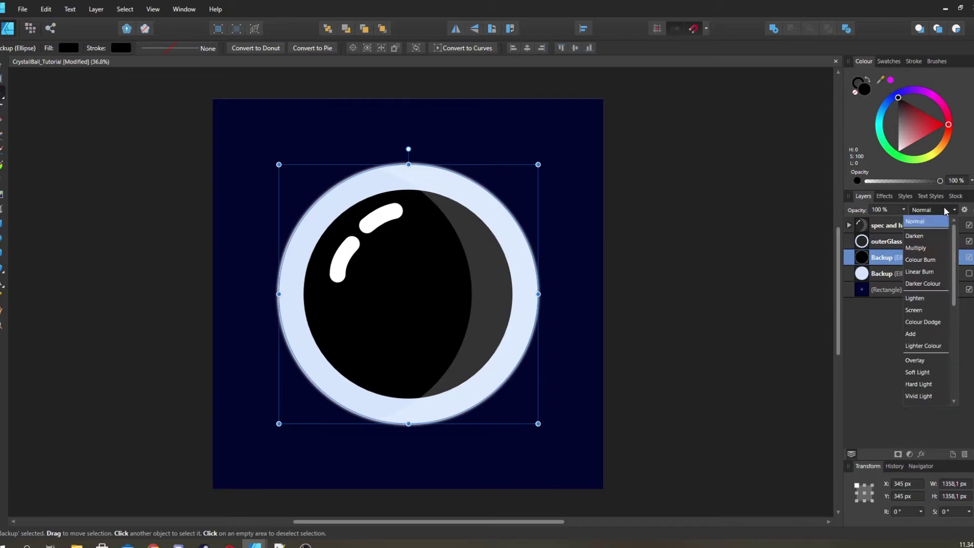
pyautogui.click(926, 334)
pyautogui.click(736, 260)
pyautogui.scroll(-2, 736, 259)
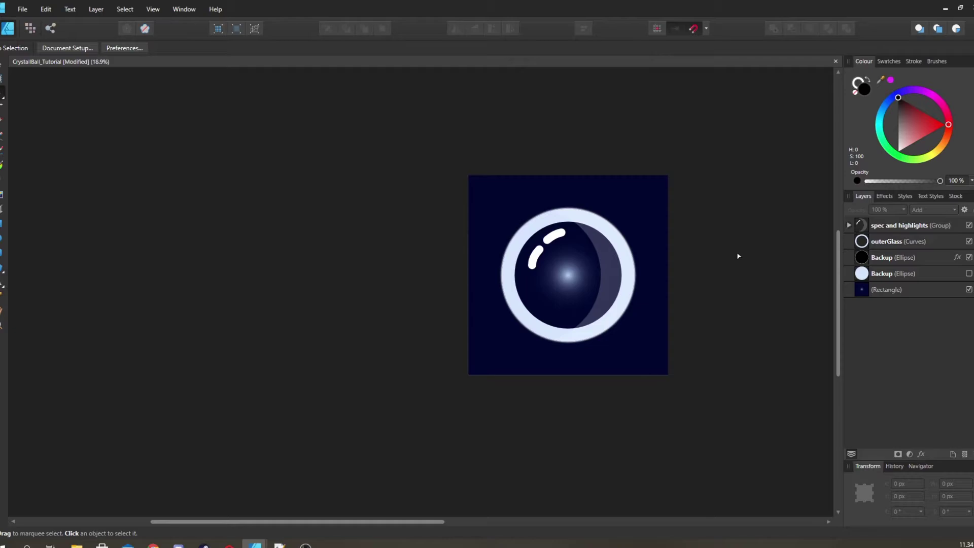
pyautogui.scroll(2, 739, 256)
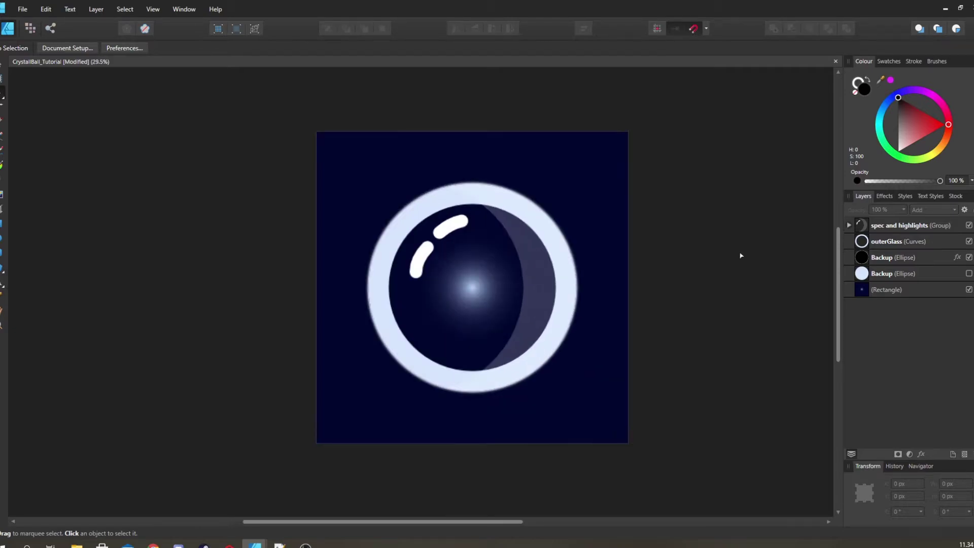
# - Give the black circle a wide white Outer Glow effect
pyautogui.click(917, 259)
pyautogui.click(884, 196)
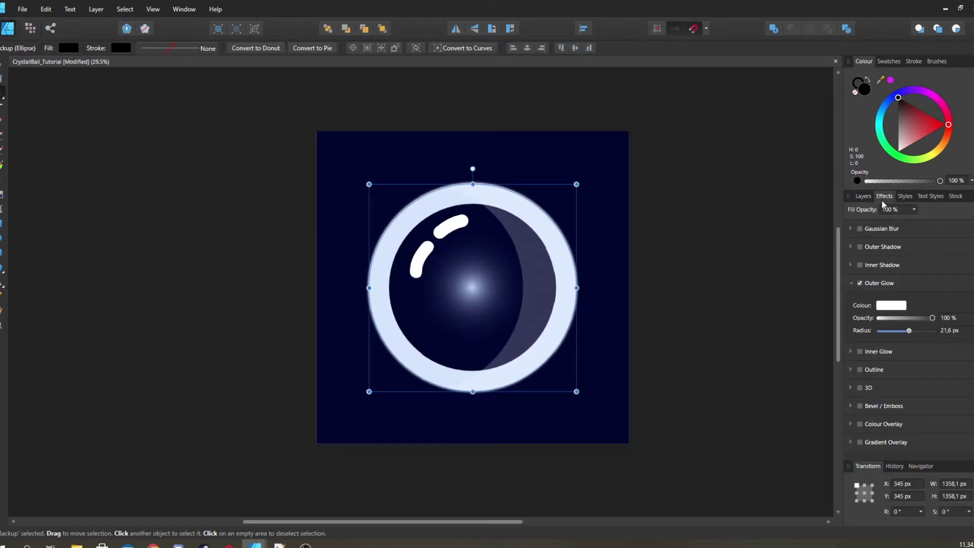
pyautogui.moveTo(903, 331); pyautogui.dragTo(931, 333)
pyautogui.click(735, 302)
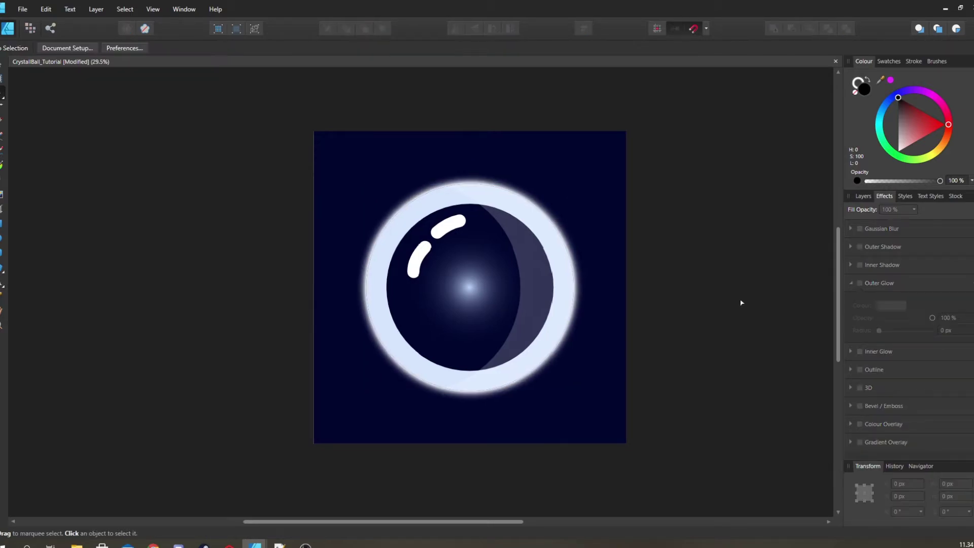
pyautogui.scroll(2, 653, 276)
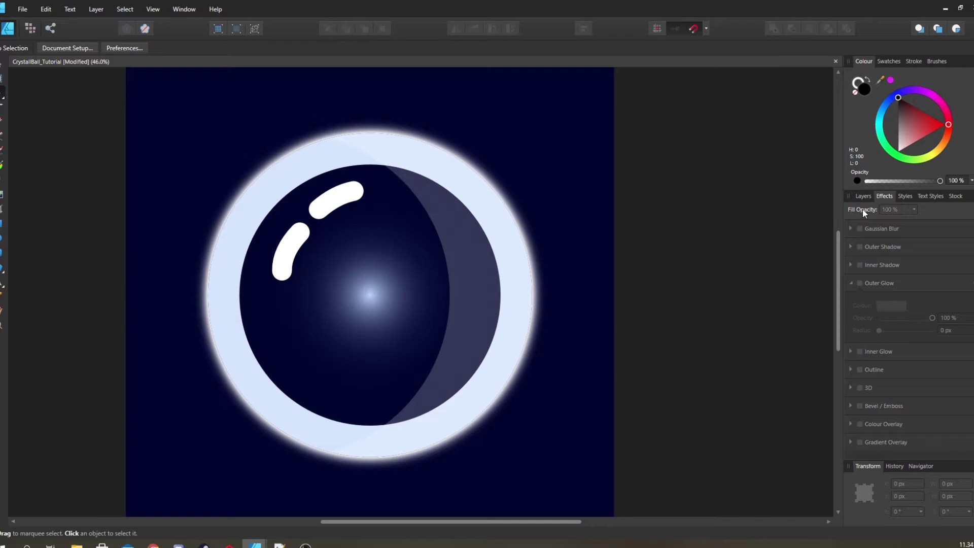
pyautogui.click(862, 197)
# - Enlarge the glowing circle slightly around its centre to 1332 px
pyautogui.click(896, 258)
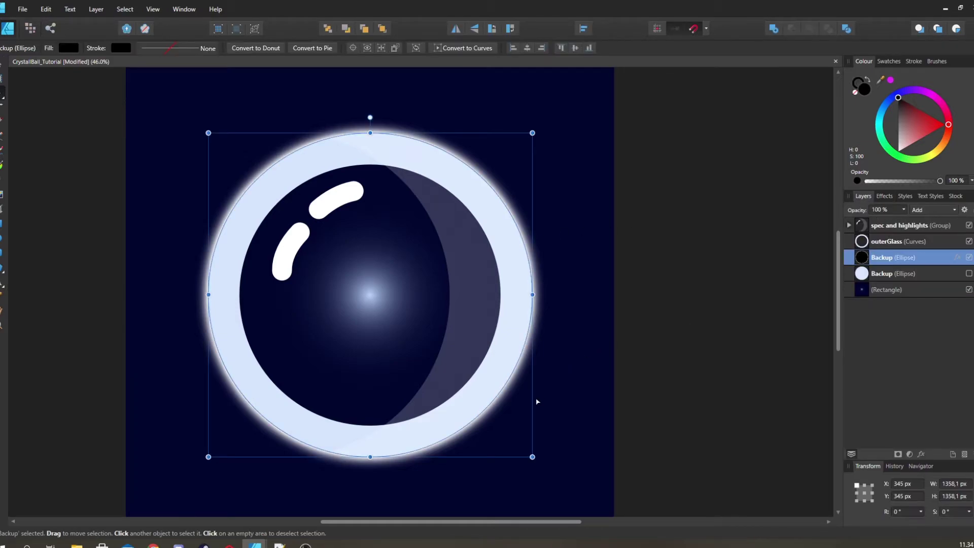
pyautogui.moveTo(527, 452); pyautogui.dragTo(530, 453)
pyautogui.click(630, 359)
pyautogui.scroll(-2, 629, 350)
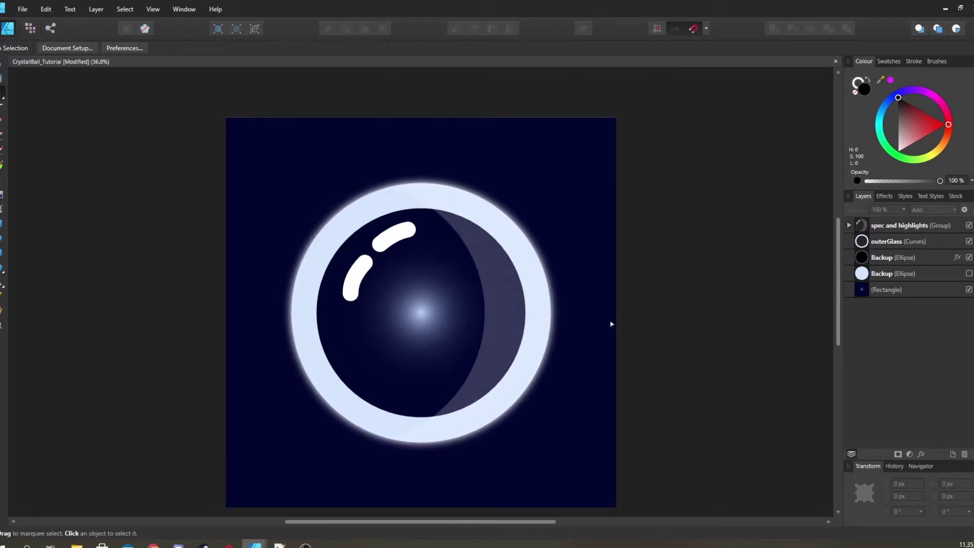
pyautogui.scroll(-3, 611, 324)
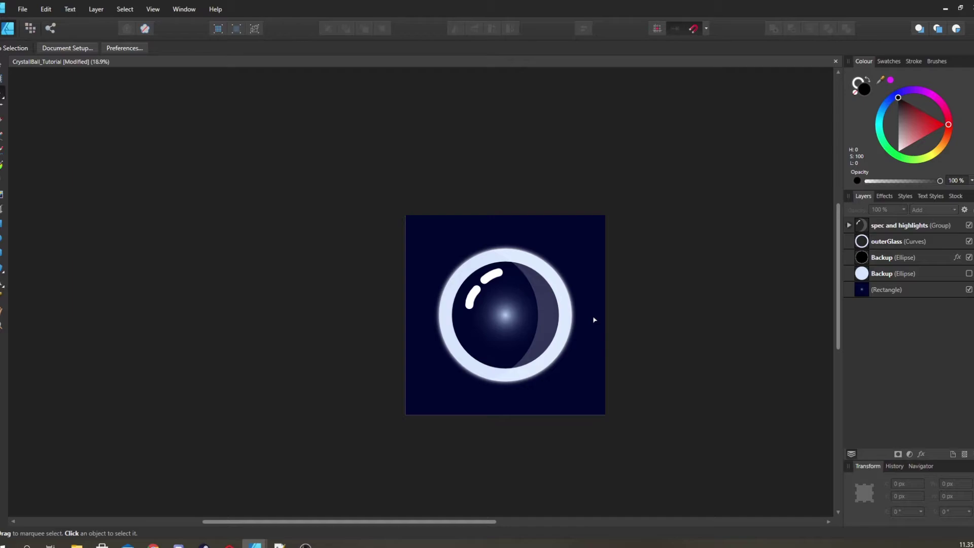
# - Duplicate the hidden Backup ellipse, show it, and stack it above the fx Backup layer
pyautogui.click(895, 278)
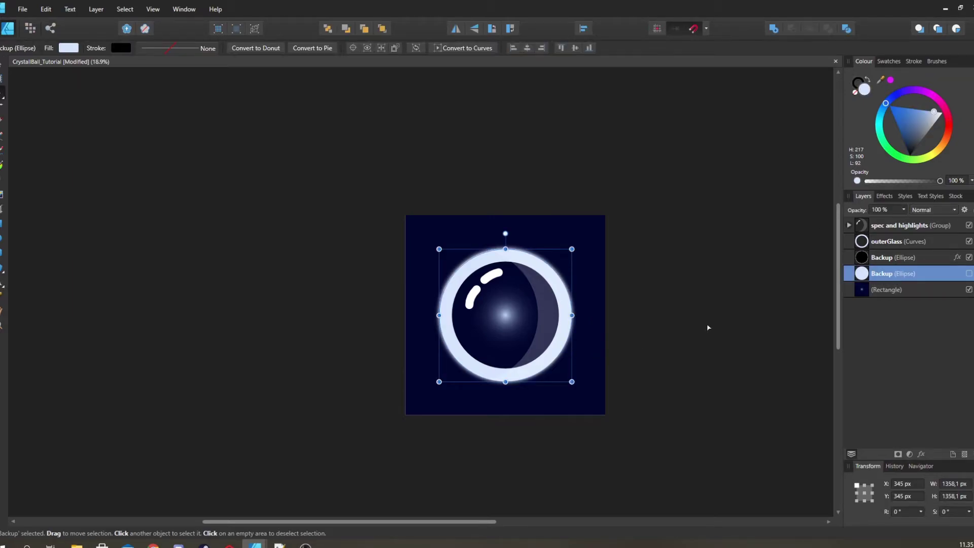
pyautogui.hotkey('ctrl', 'j')
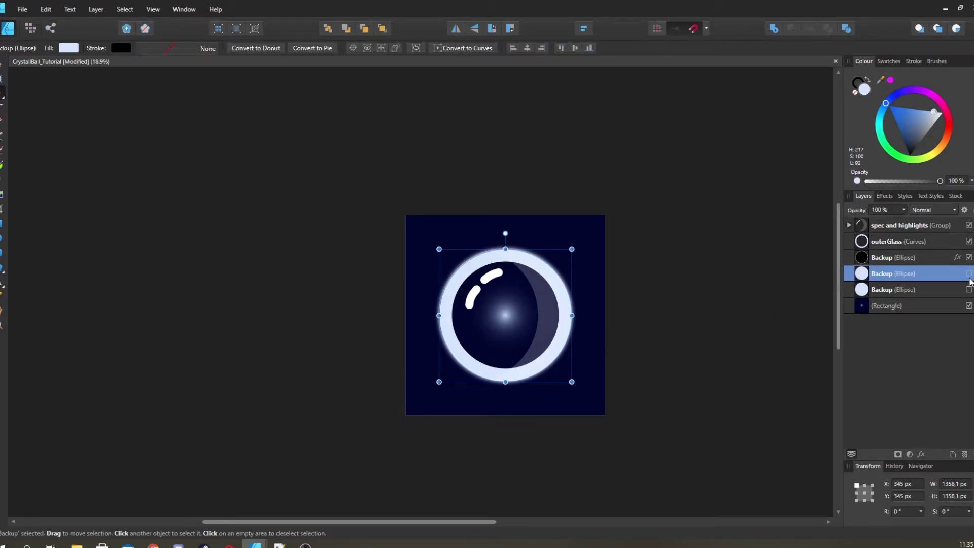
pyautogui.click(970, 273)
pyautogui.moveTo(921, 276); pyautogui.dragTo(866, 256)
pyautogui.scroll(3, 620, 301)
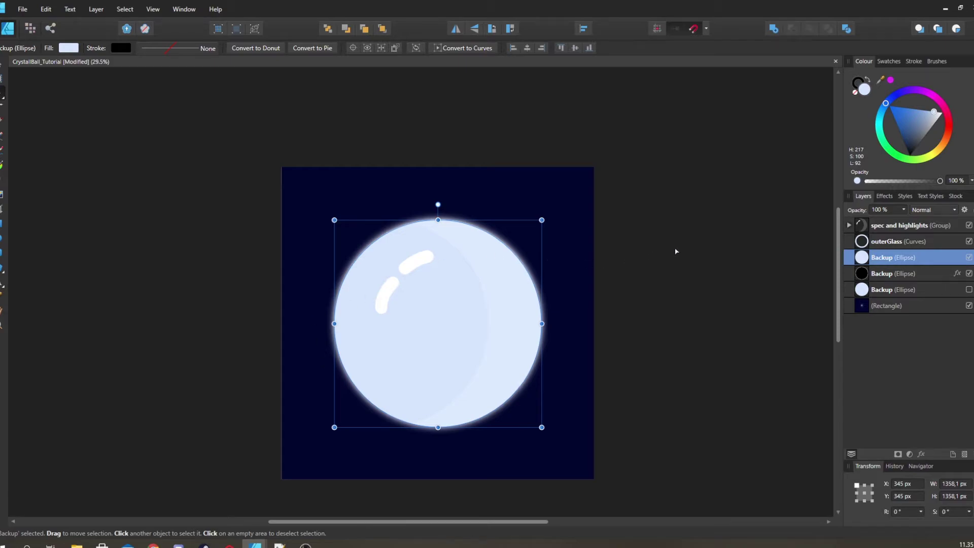
# - Set the overlay ellipse to 20% opacity with Colour Dodge blending
pyautogui.click(895, 210)
pyautogui.write('20')
pyautogui.press('Return')
pyautogui.click(936, 210)
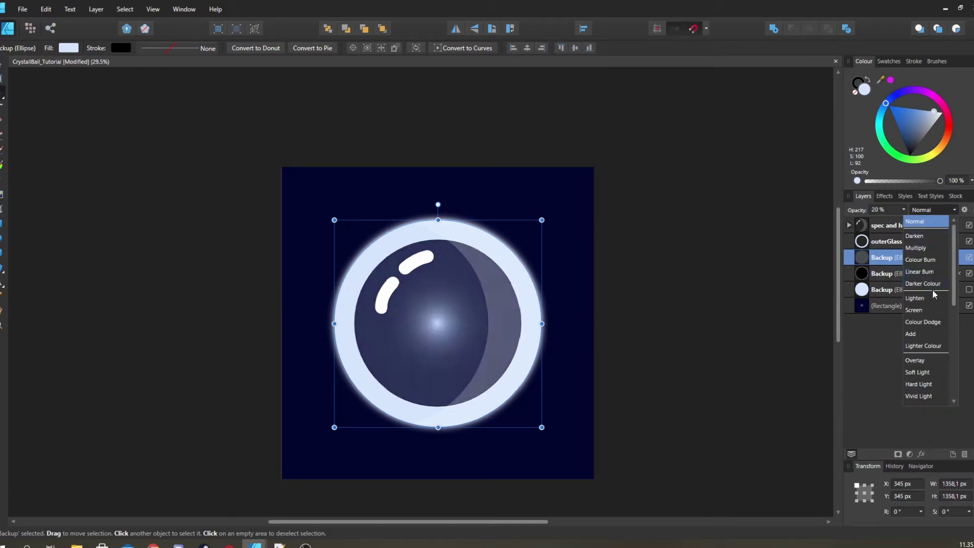
pyautogui.click(929, 325)
# - Shift the overlay ellipse's fill to a saturated magenta so the interior glows purple
pyautogui.click(770, 315)
pyautogui.hscroll(1, 699, 328)
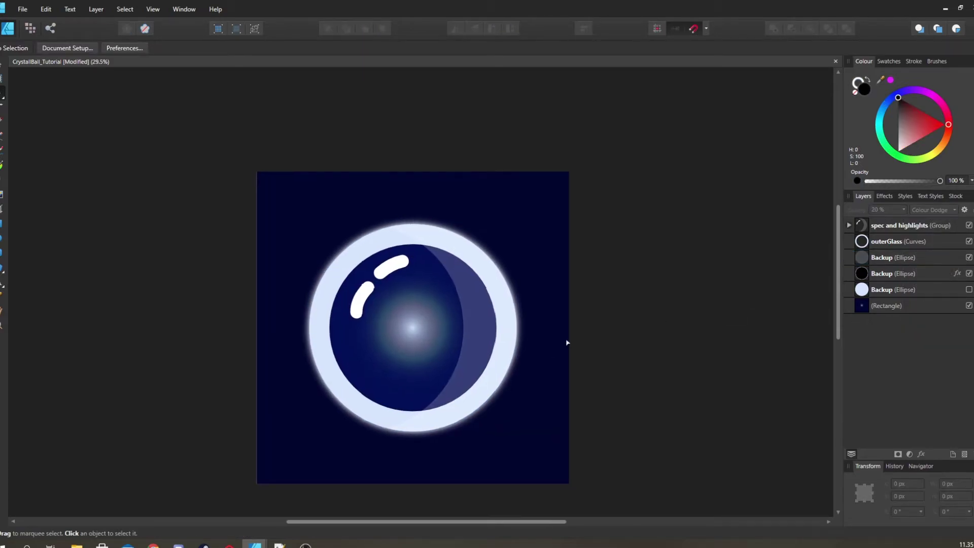
pyautogui.scroll(2, 441, 372)
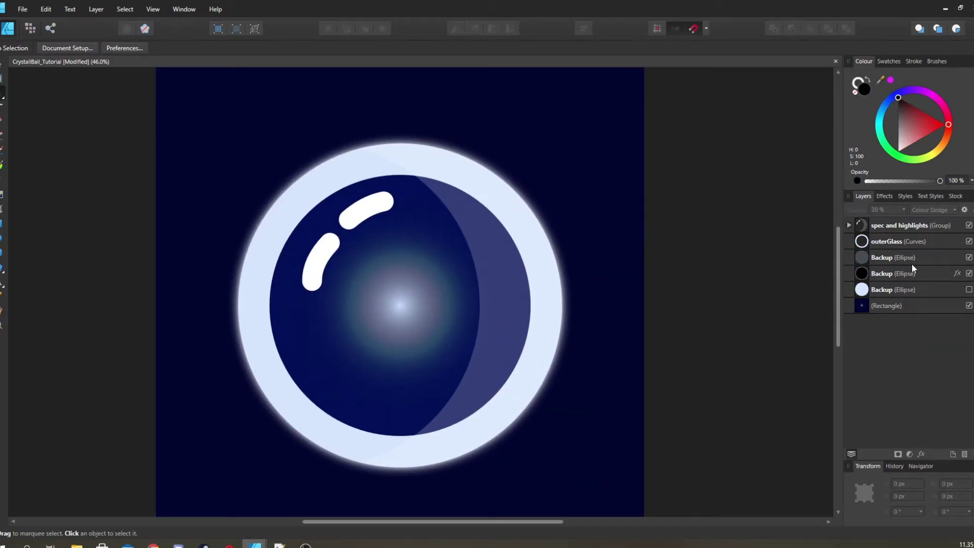
pyautogui.click(912, 260)
pyautogui.moveTo(939, 114)
pyautogui.mouseDown()
pyautogui.moveTo(921, 90)
pyautogui.moveTo(936, 91)
pyautogui.mouseUp()
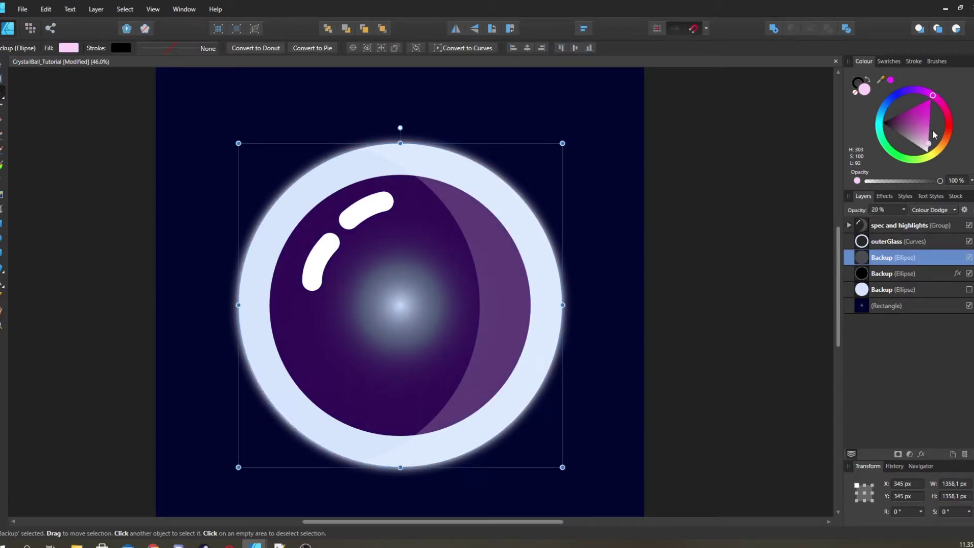
pyautogui.moveTo(931, 129)
pyautogui.mouseDown()
pyautogui.moveTo(926, 96)
pyautogui.moveTo(938, 111)
pyautogui.mouseUp()
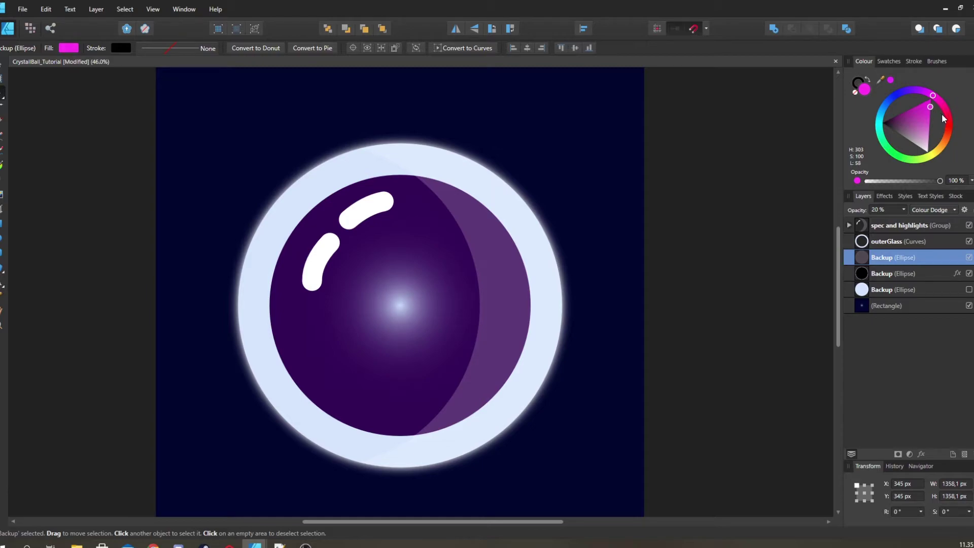
pyautogui.click(759, 256)
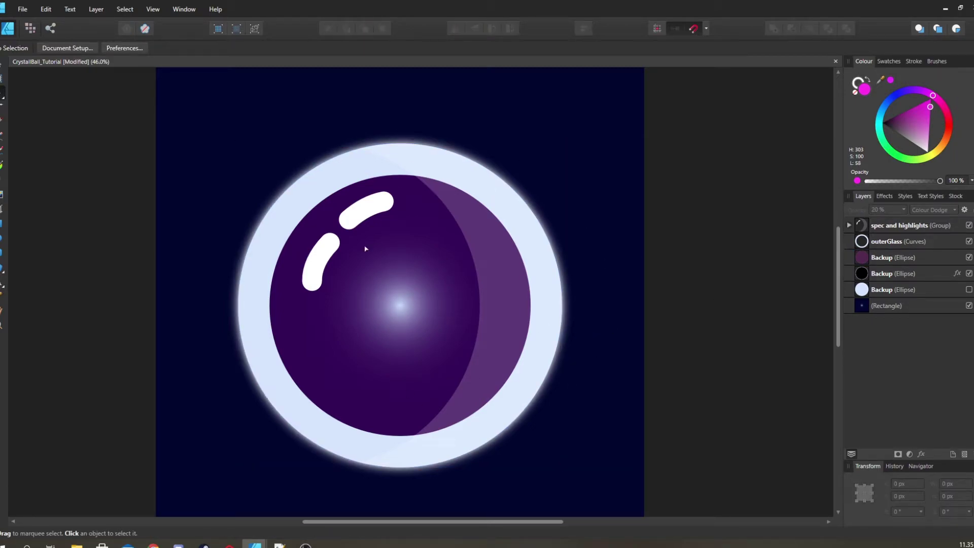
pyautogui.scroll(-6, 483, 314)
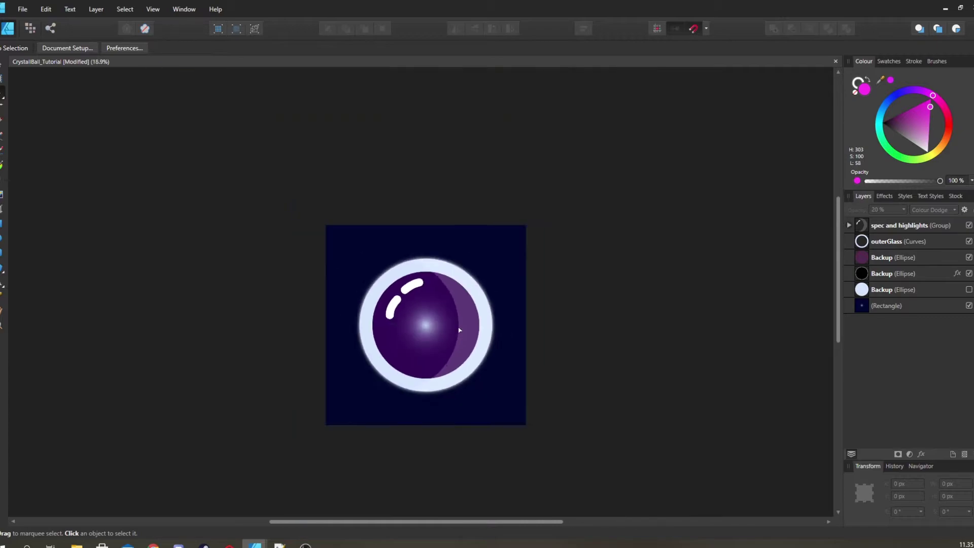
pyautogui.scroll(3, 459, 326)
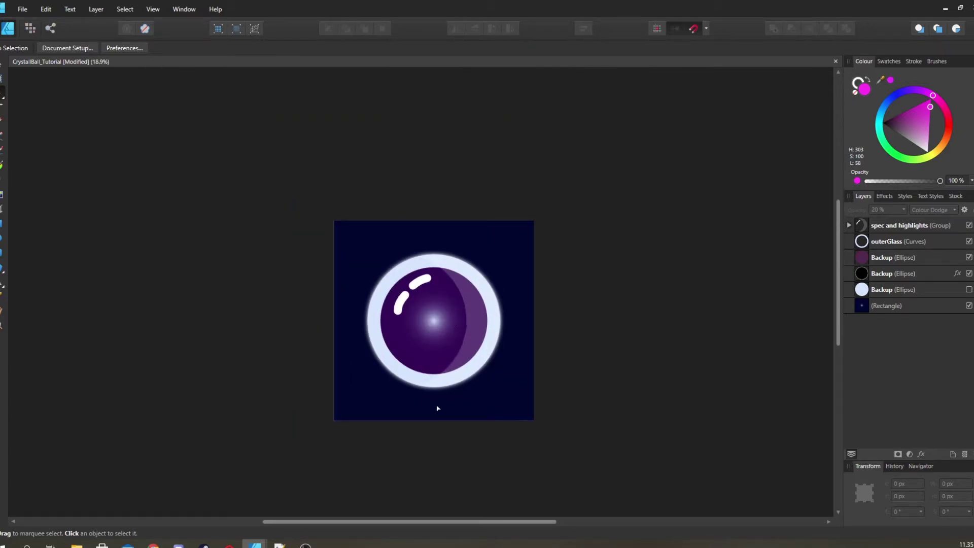
pyautogui.scroll(3, 409, 352)
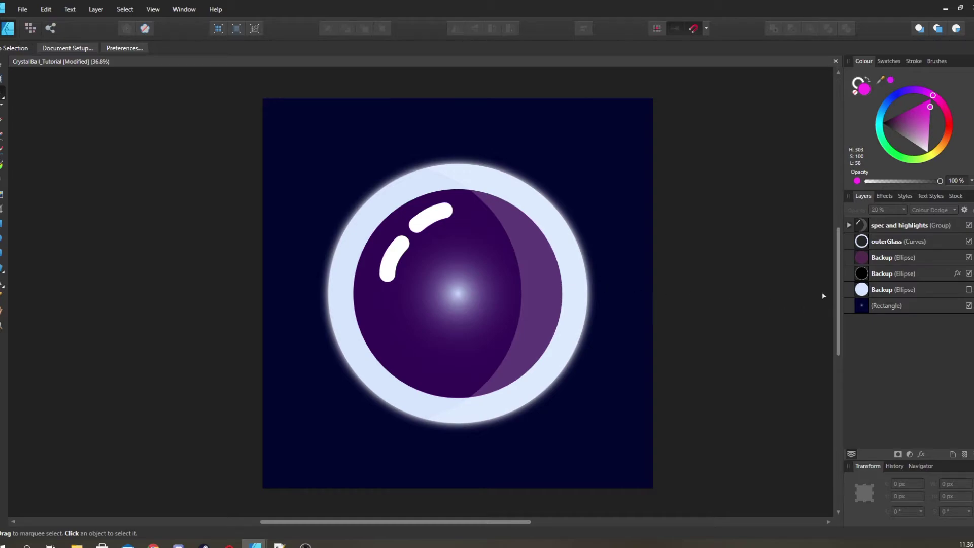
pyautogui.hscroll(1, 814, 291)
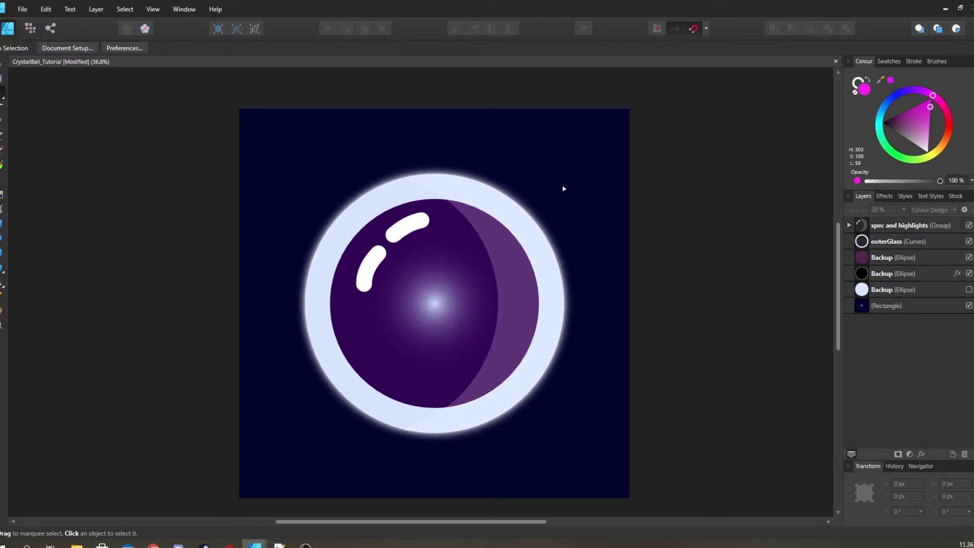
# - Make the background gradient's centre stop a stronger blue and move Mid Point to 37%
pyautogui.click(905, 304)
pyautogui.click(55, 48)
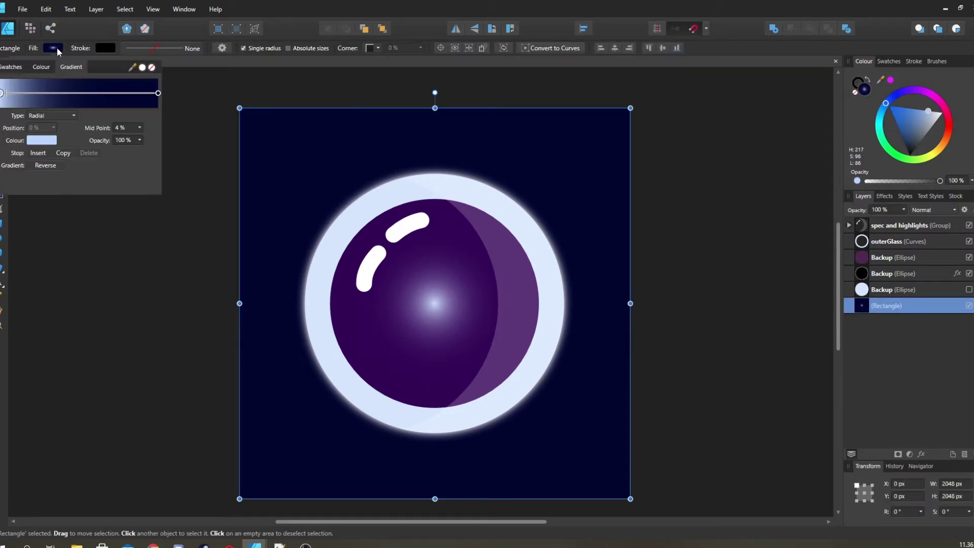
pyautogui.click(50, 142)
pyautogui.moveTo(71, 196); pyautogui.dragTo(50, 189)
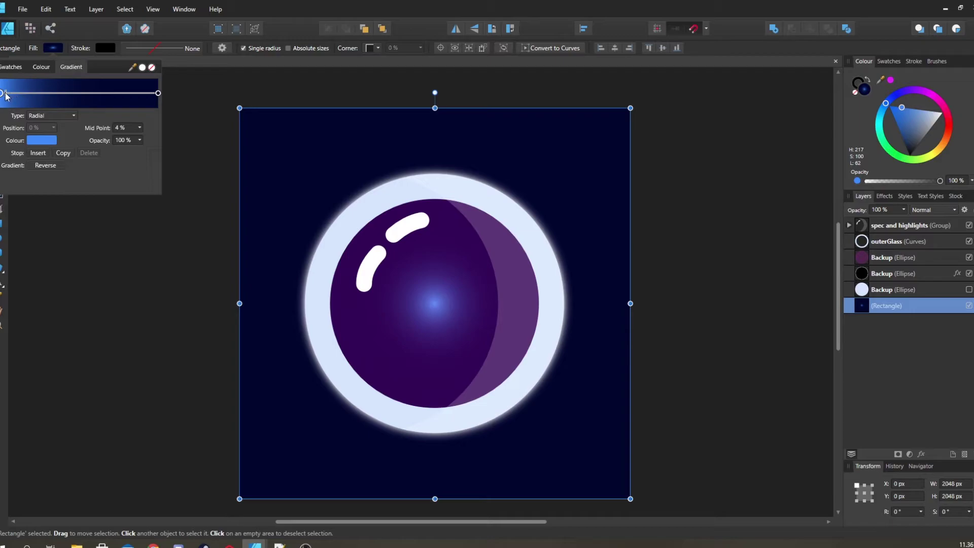
pyautogui.moveTo(5, 93); pyautogui.dragTo(58, 95)
pyautogui.click(659, 245)
pyautogui.scroll(-5, 643, 240)
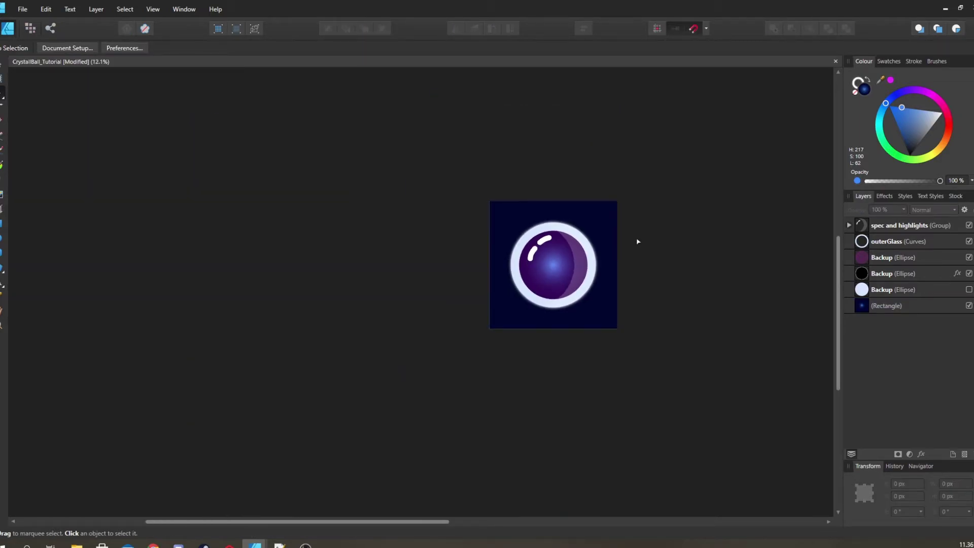
# - Save the document with Ctrl+S and review the crystal ball
pyautogui.hotkey('ctrl', 's')
pyautogui.scroll(4, 643, 239)
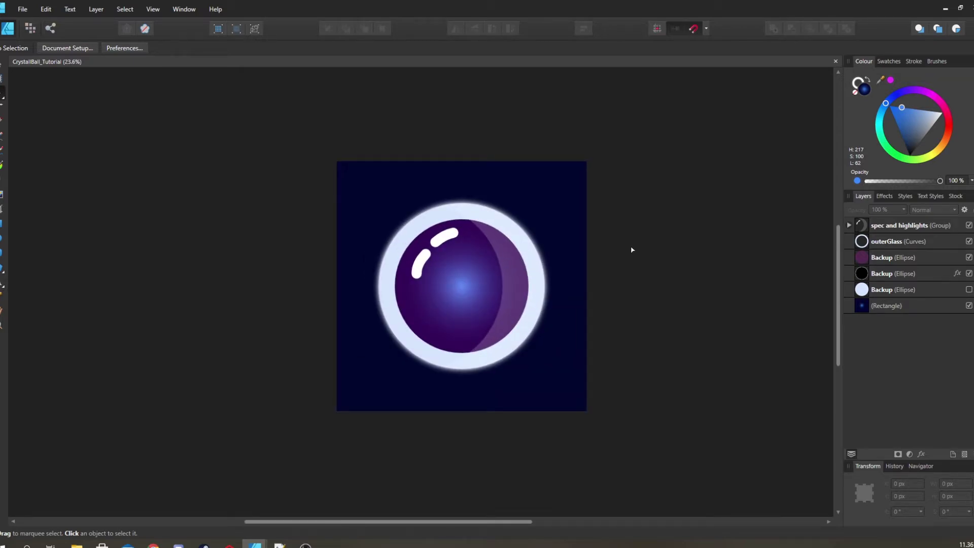
pyautogui.hscroll(2, 632, 250)
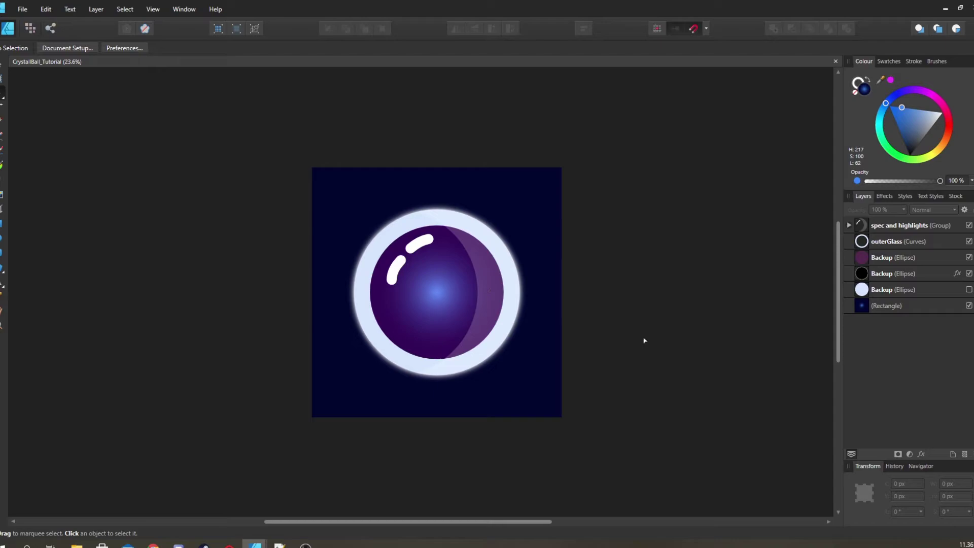
pyautogui.scroll(1, 616, 336)
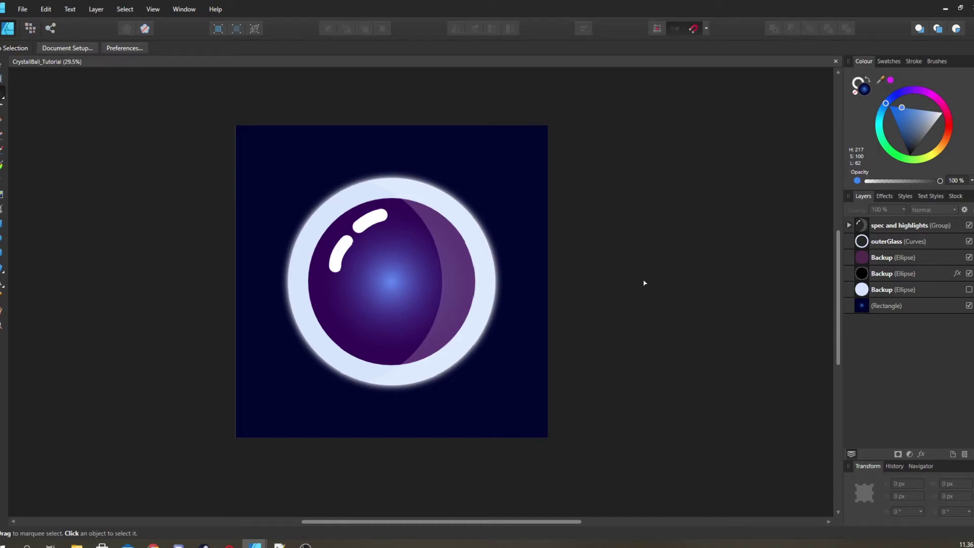
pyautogui.scroll(-3, 616, 294)
pyautogui.scroll(1, 663, 307)
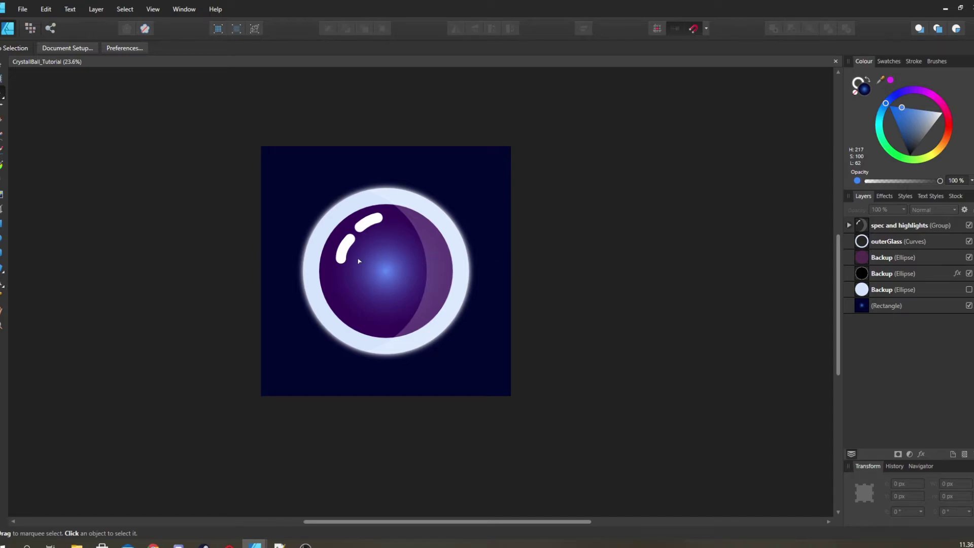
# - Draw a square above the ball's top-left and fill it pale yellow
pyautogui.click(2, 223)
pyautogui.scroll(3, 355, 172)
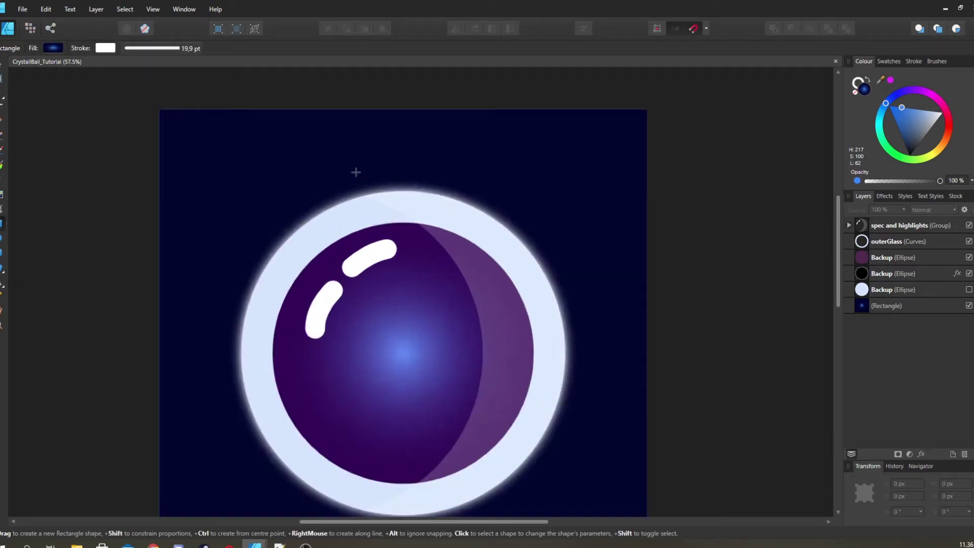
pyautogui.moveTo(212, 120); pyautogui.dragTo(295, 189)
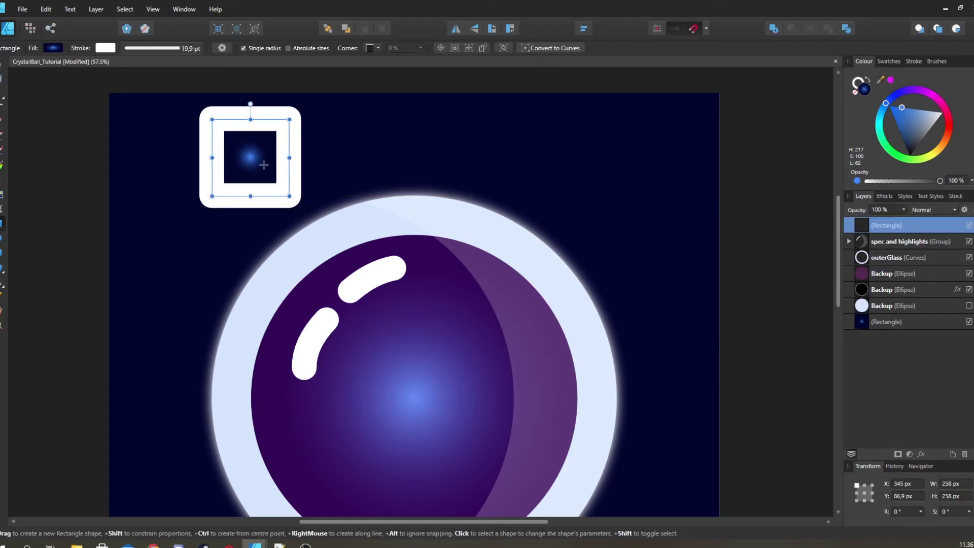
pyautogui.click(49, 48)
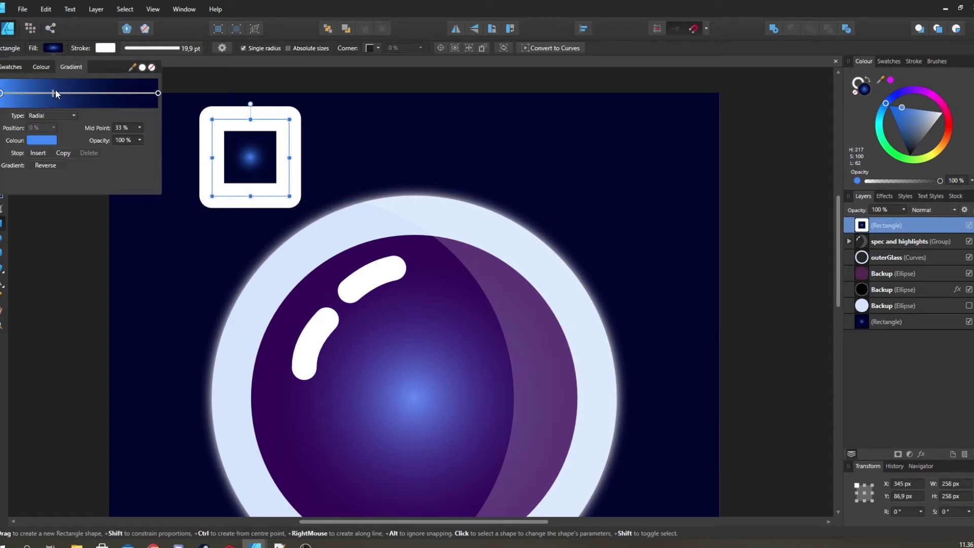
pyautogui.click(41, 67)
pyautogui.click(106, 164)
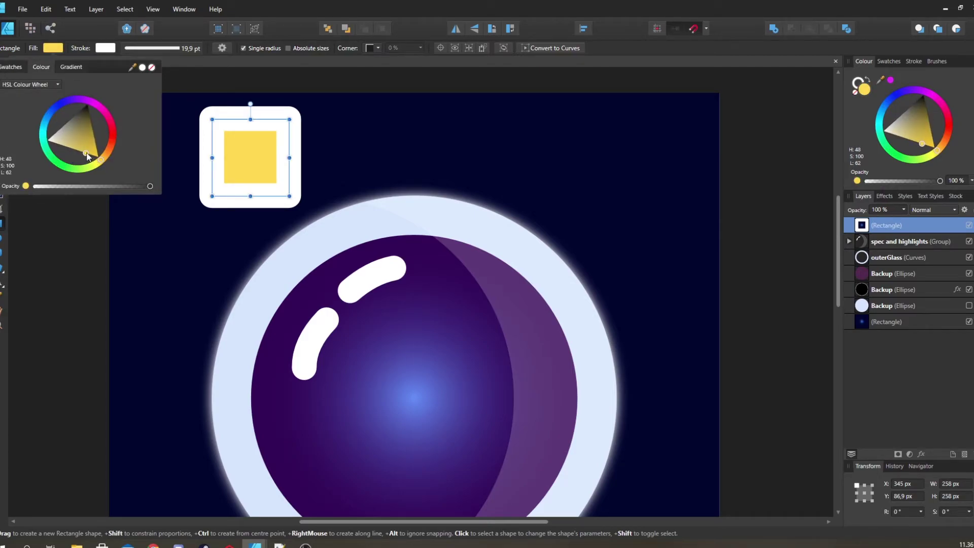
pyautogui.moveTo(74, 154); pyautogui.dragTo(80, 150)
# - Remove the square's outline and convert it to curves via Layer > Convert to Curves
pyautogui.click(167, 47)
pyautogui.click(132, 69)
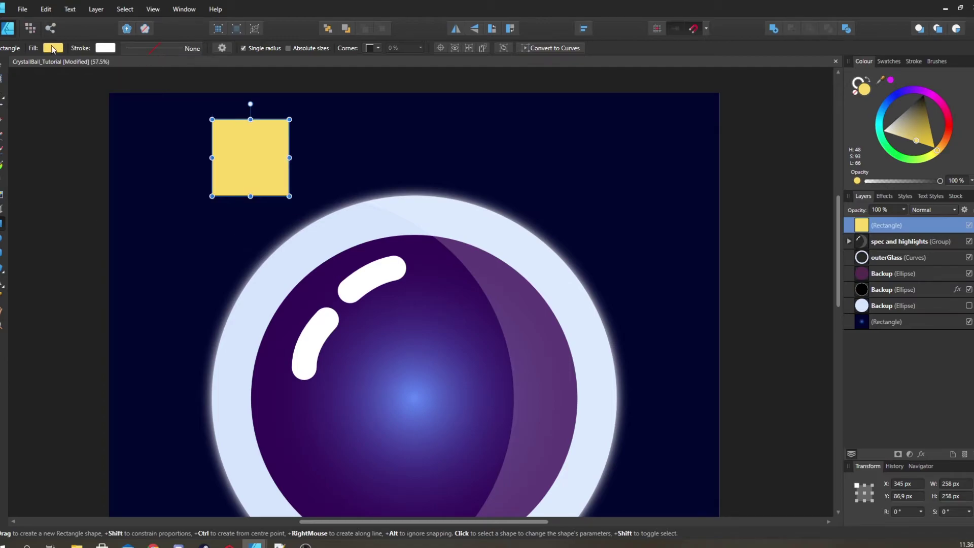
pyautogui.scroll(1, 230, 146)
pyautogui.hscroll(-1, 230, 146)
pyautogui.press('c')
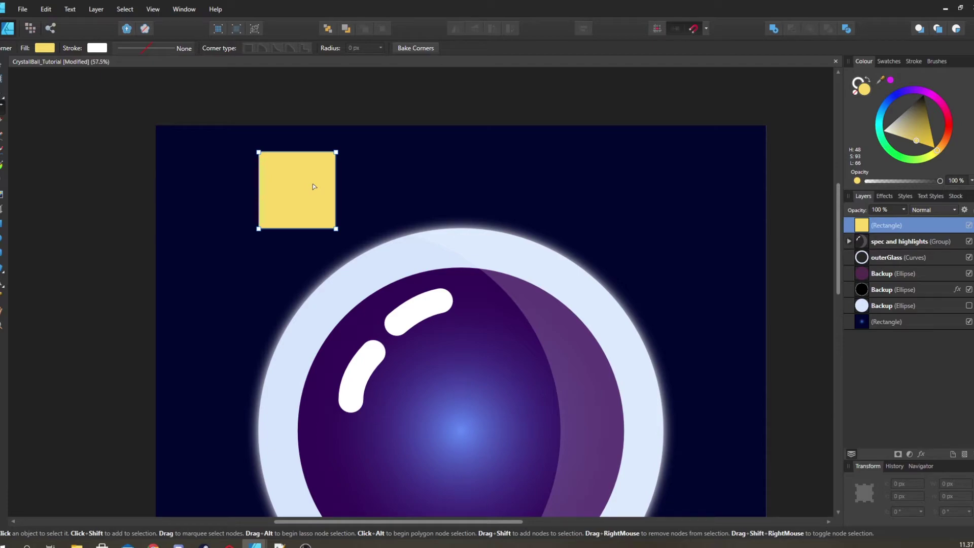
pyautogui.click(96, 9)
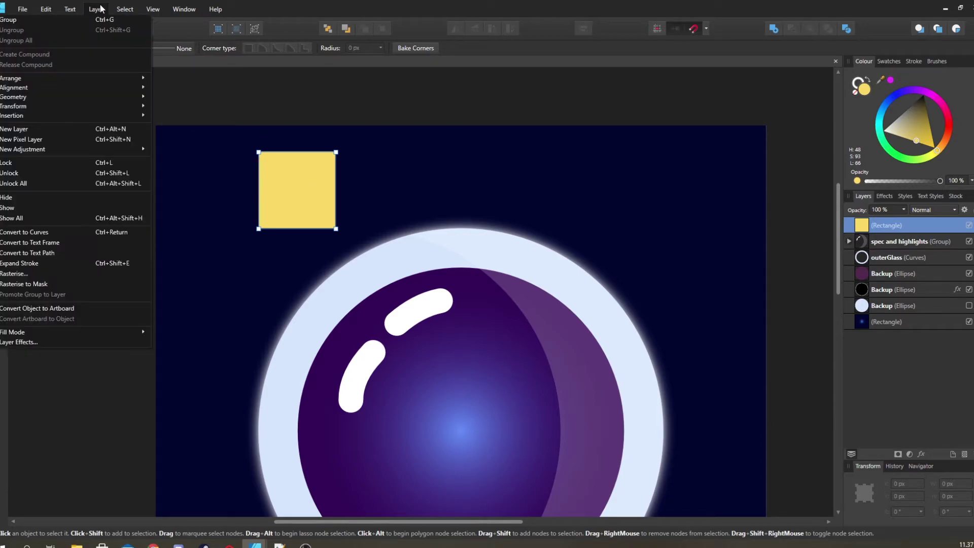
pyautogui.click(96, 233)
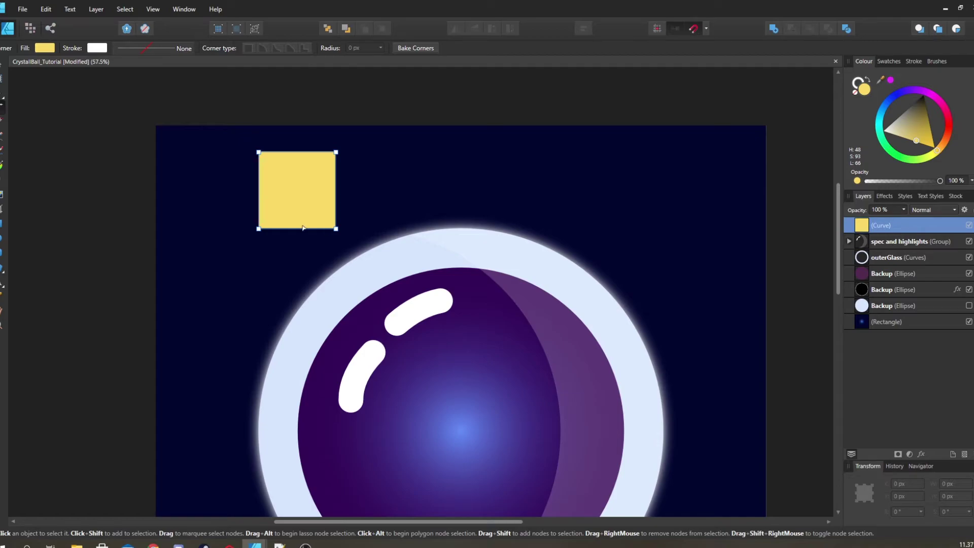
# - Bend the yellow square's edges inward into a four-pointed star inside the ball
pyautogui.press('a')
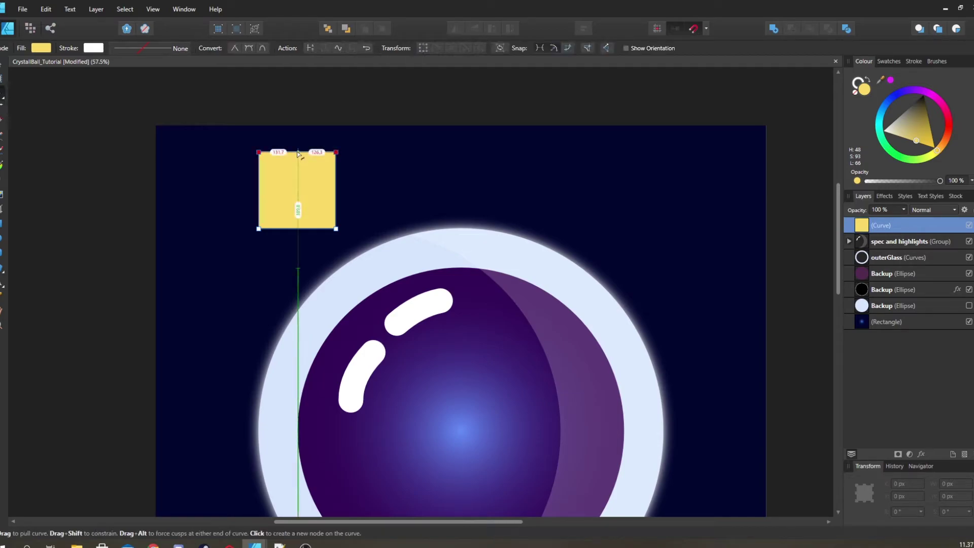
pyautogui.moveTo(298, 154); pyautogui.dragTo(298, 161)
pyautogui.moveTo(297, 228); pyautogui.dragTo(298, 217)
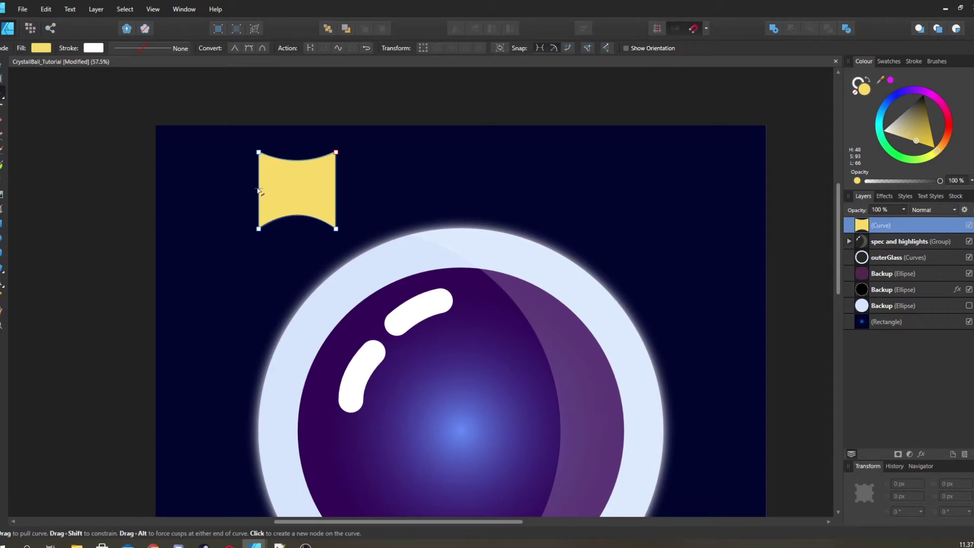
pyautogui.press('v')
pyautogui.moveTo(294, 191); pyautogui.dragTo(436, 430)
pyautogui.press('a')
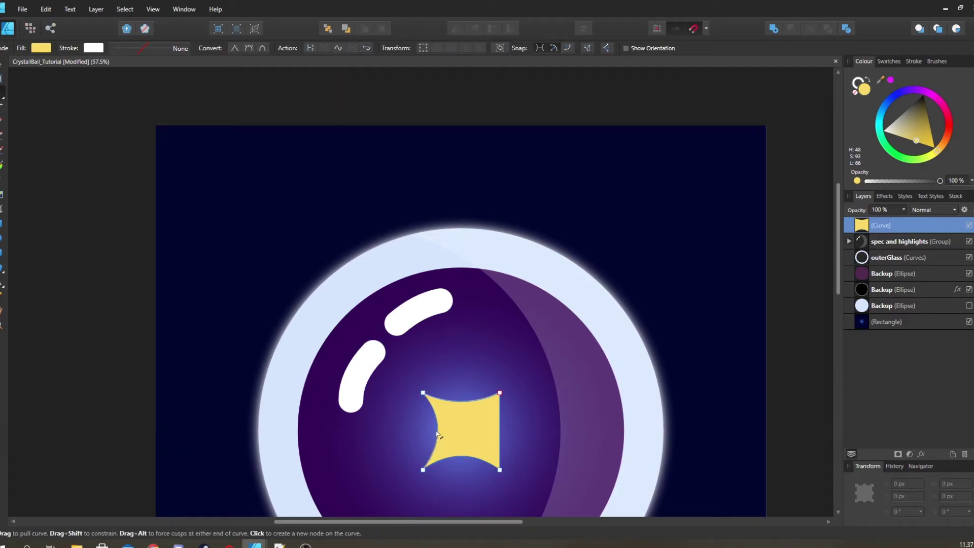
pyautogui.moveTo(501, 434); pyautogui.dragTo(486, 433)
pyautogui.moveTo(462, 393); pyautogui.dragTo(463, 413)
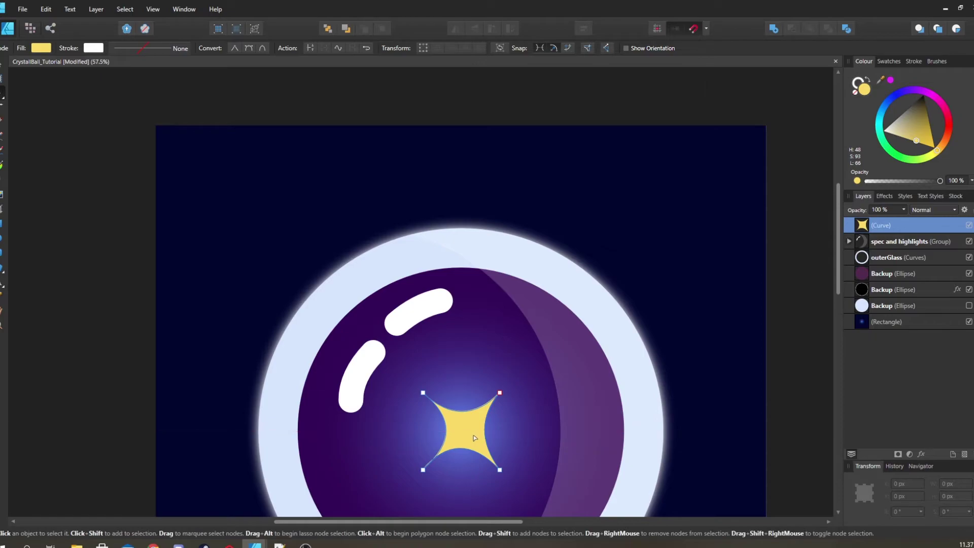
pyautogui.moveTo(459, 451); pyautogui.dragTo(440, 426)
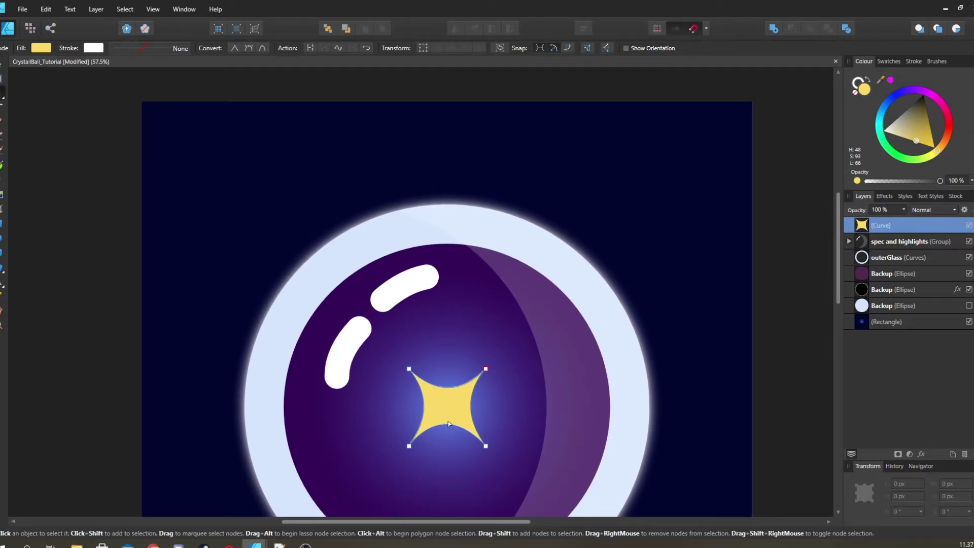
# - Rotate the star 45° and shrink it to 55.2 px in the ball's upper right
pyautogui.press('v')
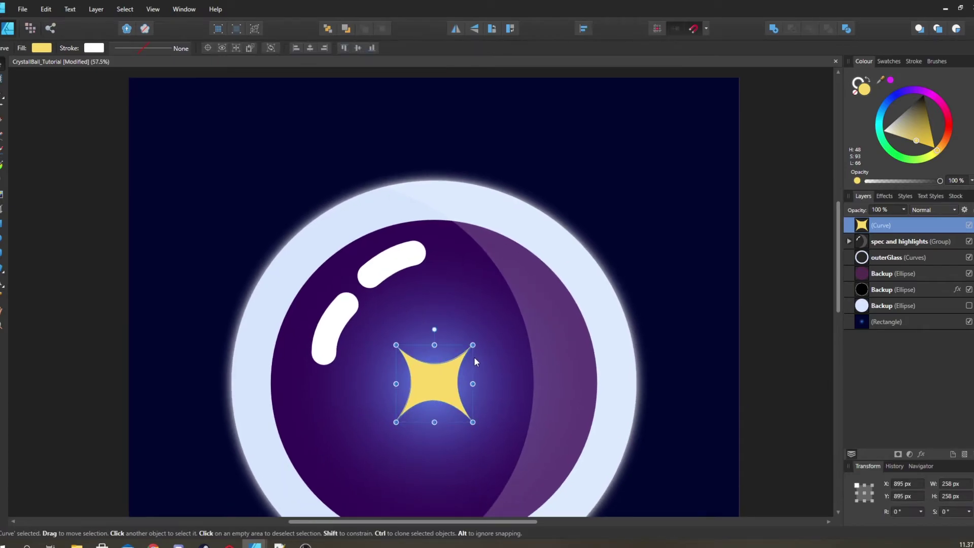
pyautogui.moveTo(435, 327); pyautogui.dragTo(374, 339)
pyautogui.press('a')
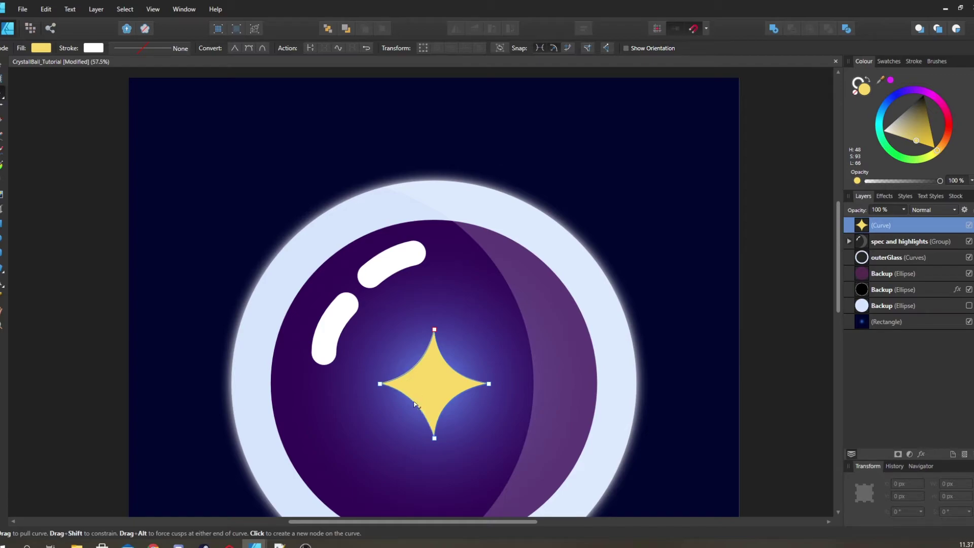
pyautogui.scroll(-4, 480, 380)
pyautogui.scroll(4, 488, 379)
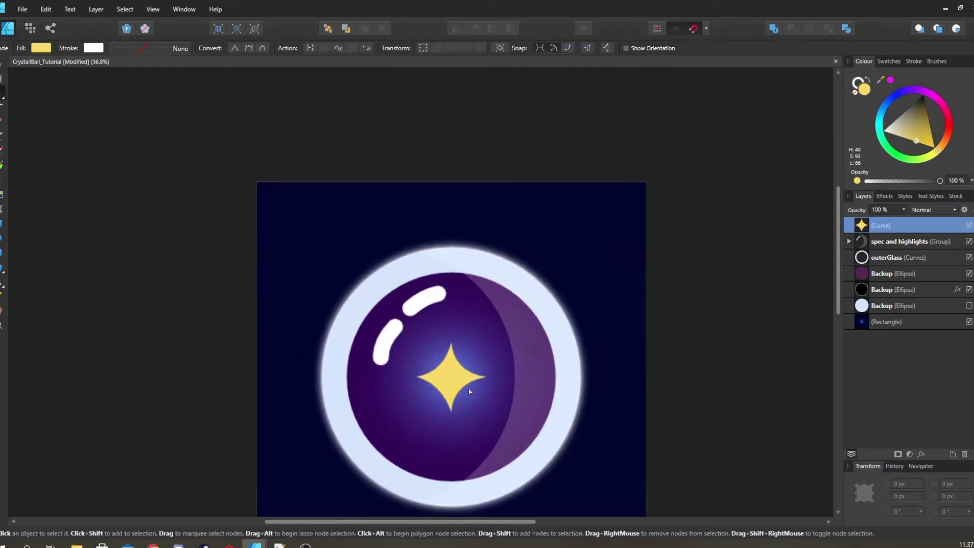
pyautogui.press('v')
pyautogui.moveTo(473, 374); pyautogui.dragTo(479, 331)
pyautogui.scroll(-2, 504, 352)
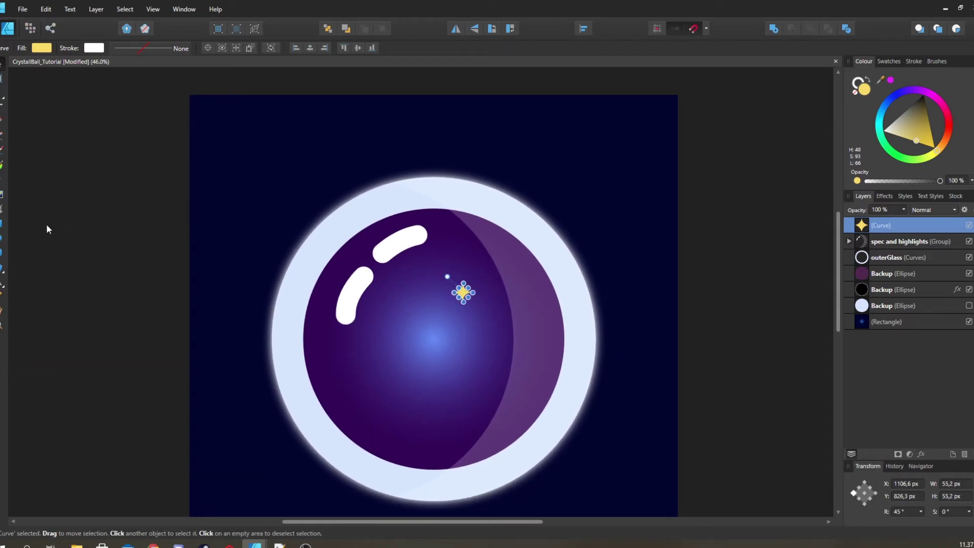
# - Draw a star with 4 points, inner radius 55%, outer circle 55%, inner circle 1%
pyautogui.click(3, 276)
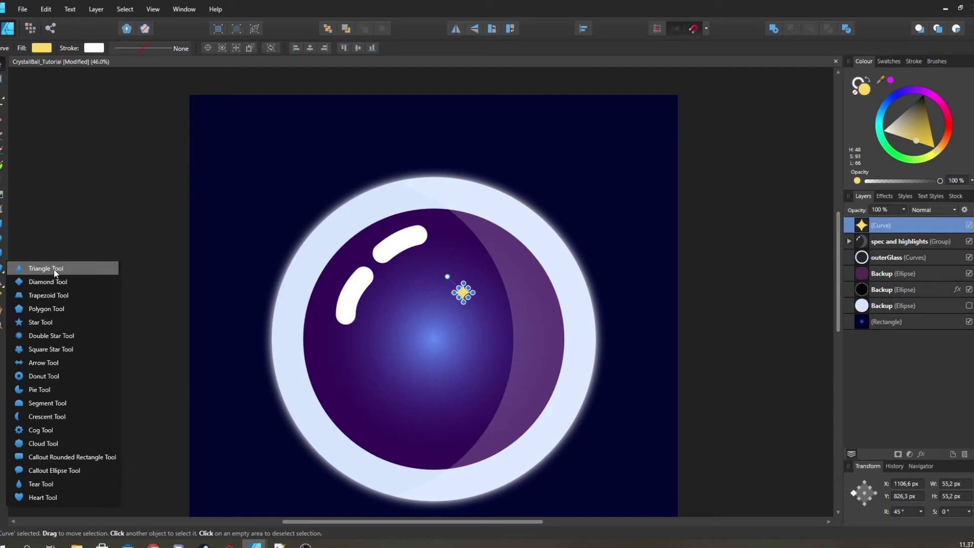
pyautogui.click(66, 322)
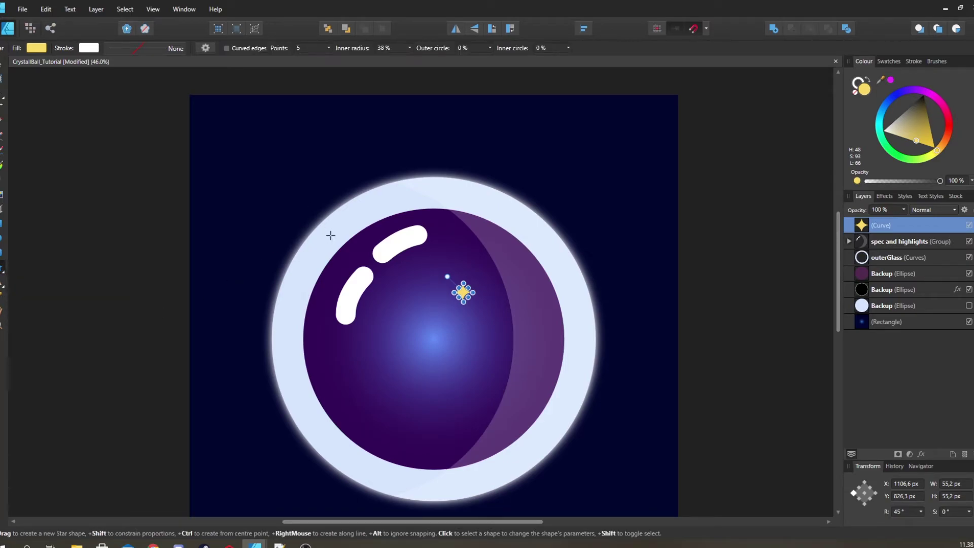
pyautogui.moveTo(285, 153); pyautogui.dragTo(330, 211)
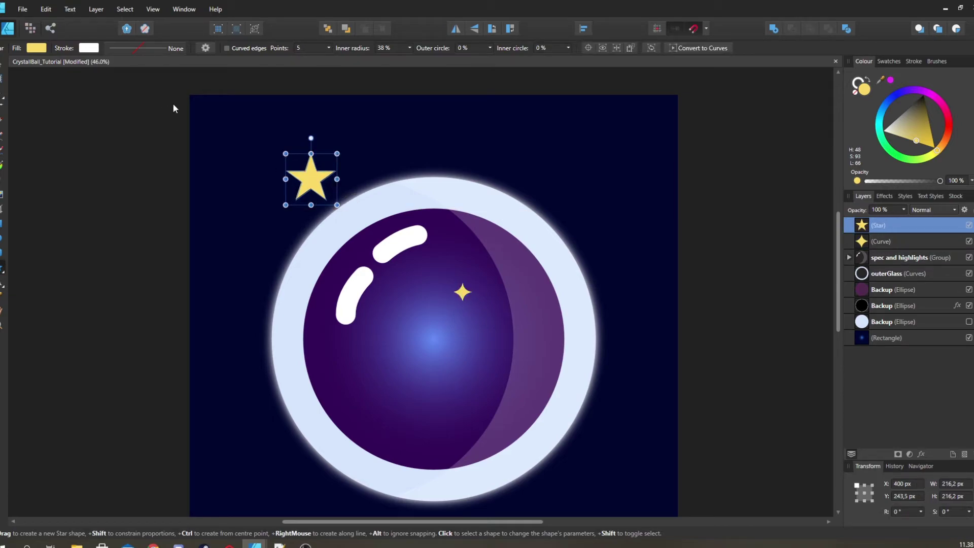
pyautogui.click(328, 48)
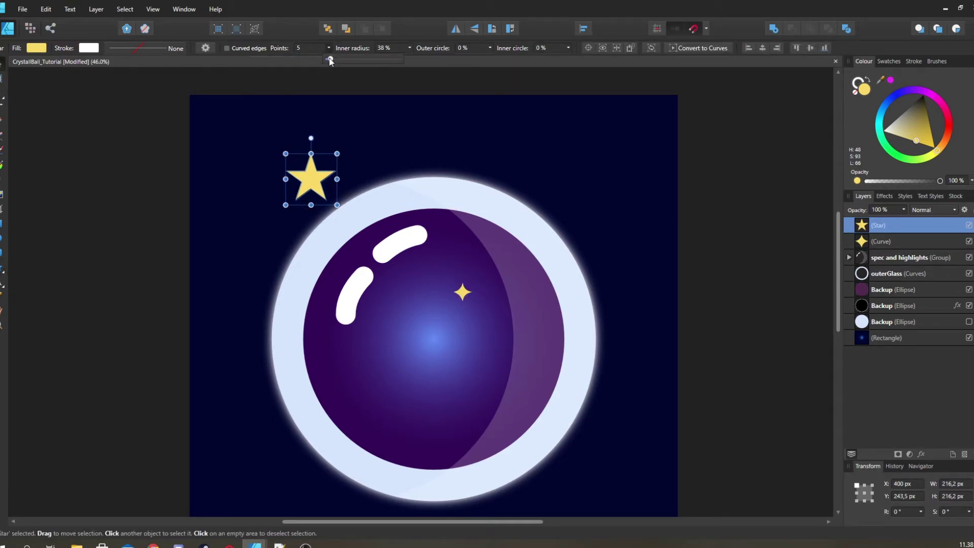
pyautogui.moveTo(331, 58); pyautogui.dragTo(330, 61)
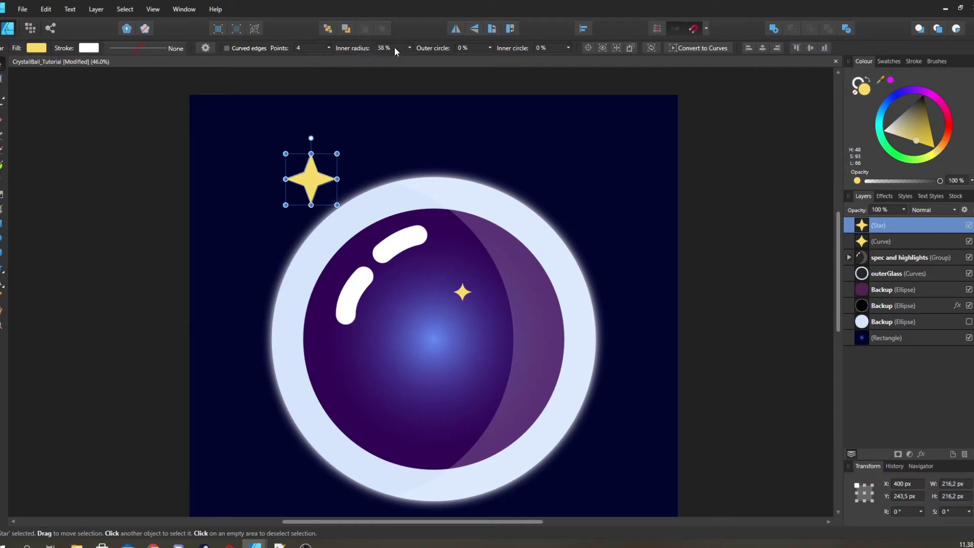
pyautogui.click(409, 48)
pyautogui.moveTo(404, 59); pyautogui.dragTo(428, 62)
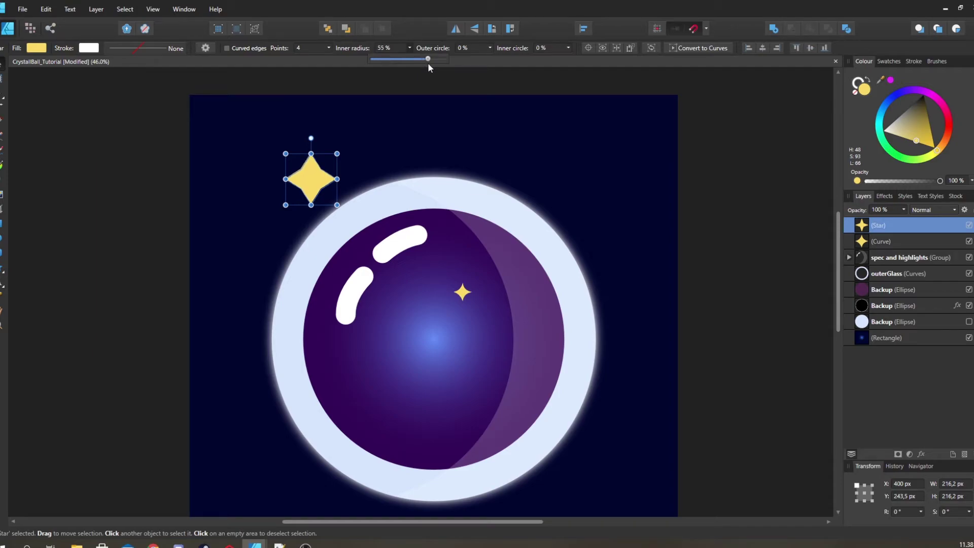
pyautogui.click(490, 48)
pyautogui.moveTo(492, 59); pyautogui.dragTo(571, 59)
pyautogui.click(568, 48)
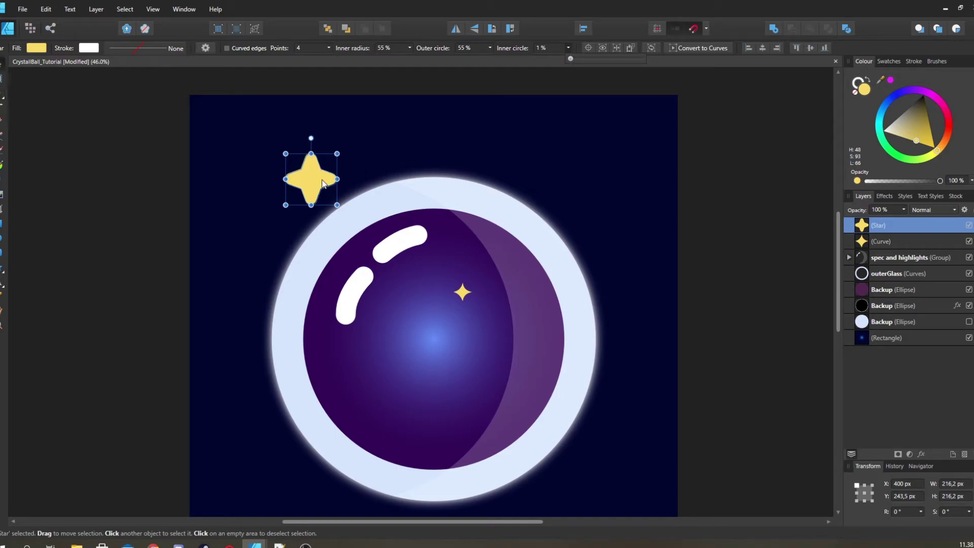
# - Move the 122.8 px rounded star into the ball's lower left
pyautogui.press('c')
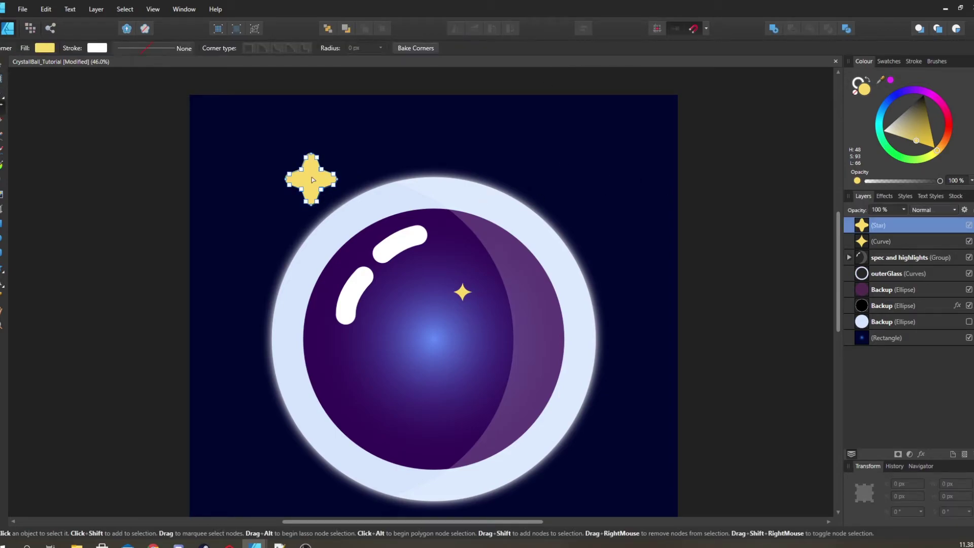
pyautogui.moveTo(310, 178); pyautogui.dragTo(415, 307)
pyautogui.press('v')
pyautogui.moveTo(331, 203); pyautogui.dragTo(391, 369)
pyautogui.scroll(-1, 447, 320)
pyautogui.hscroll(1, 446, 320)
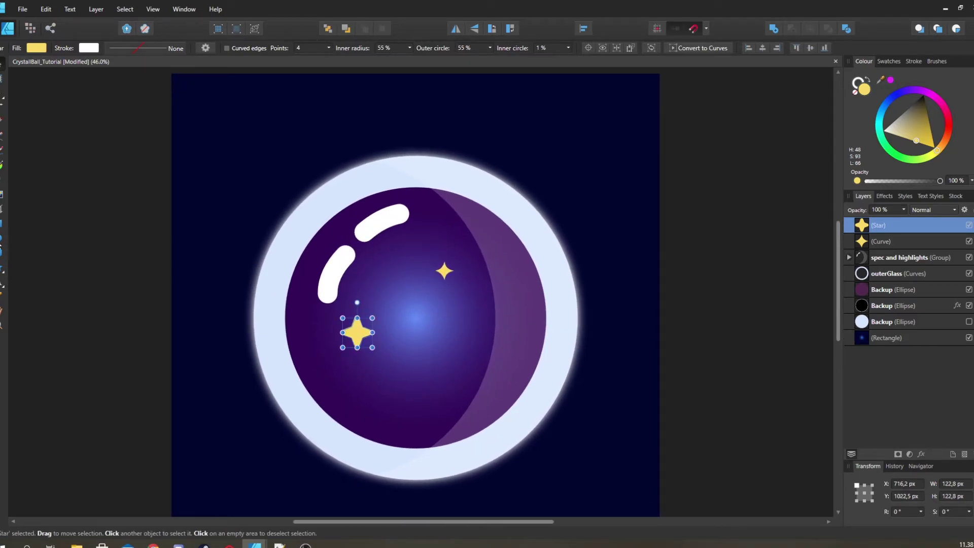
# - Draw a 69.5 px yellow dot in the ball's lower right and group it with both stars as 'stars'
pyautogui.press('m')
pyautogui.moveTo(406, 327); pyautogui.dragTo(447, 365)
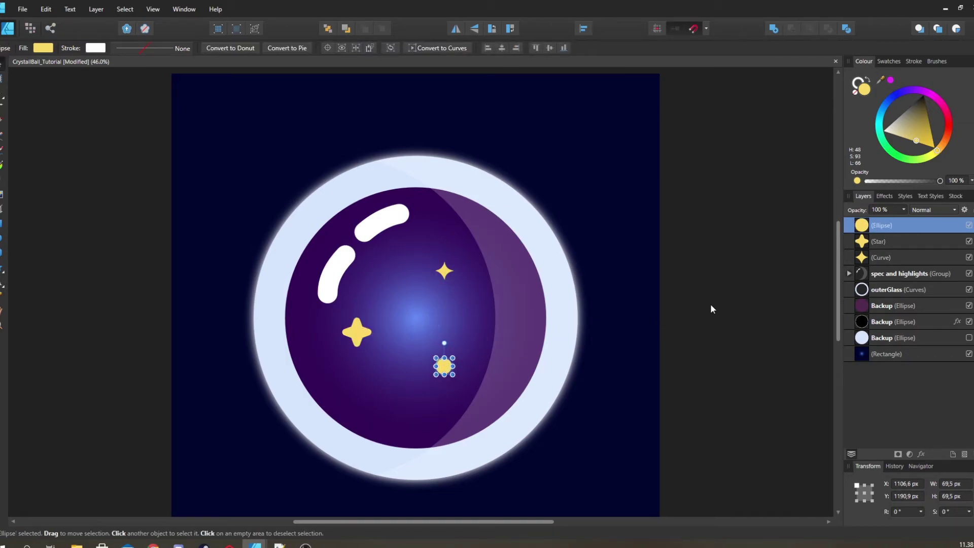
pyautogui.keyDown('shift'); pyautogui.click(895, 257); pyautogui.keyUp('shift')
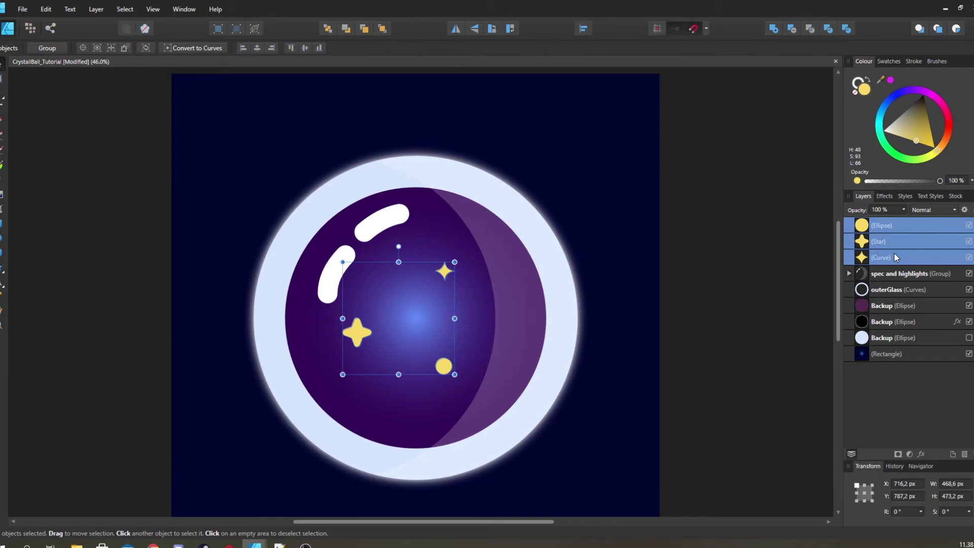
pyautogui.hotkey('ctrl', 'g')
pyautogui.doubleClick(892, 225)
pyautogui.write('stars')
pyautogui.press('Return')
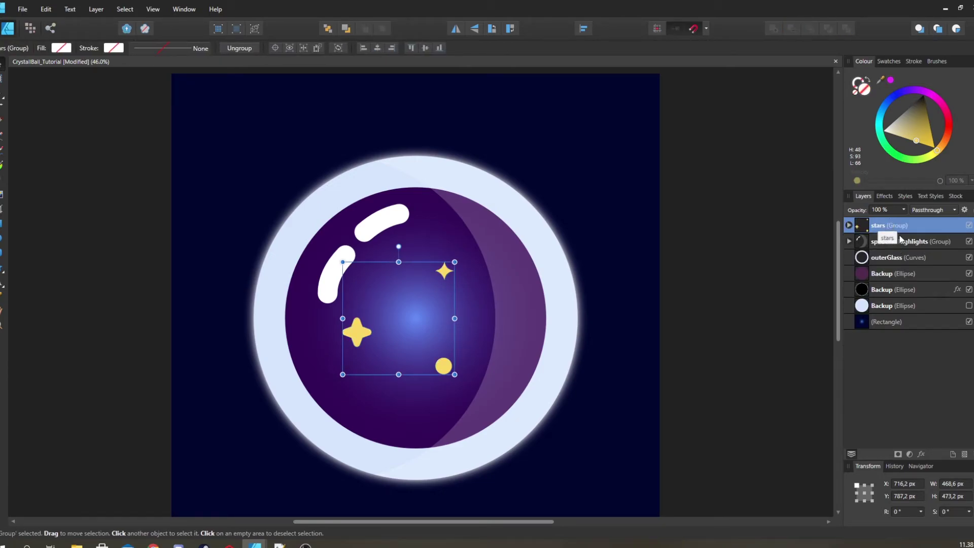
pyautogui.click(910, 316)
pyautogui.click(908, 306)
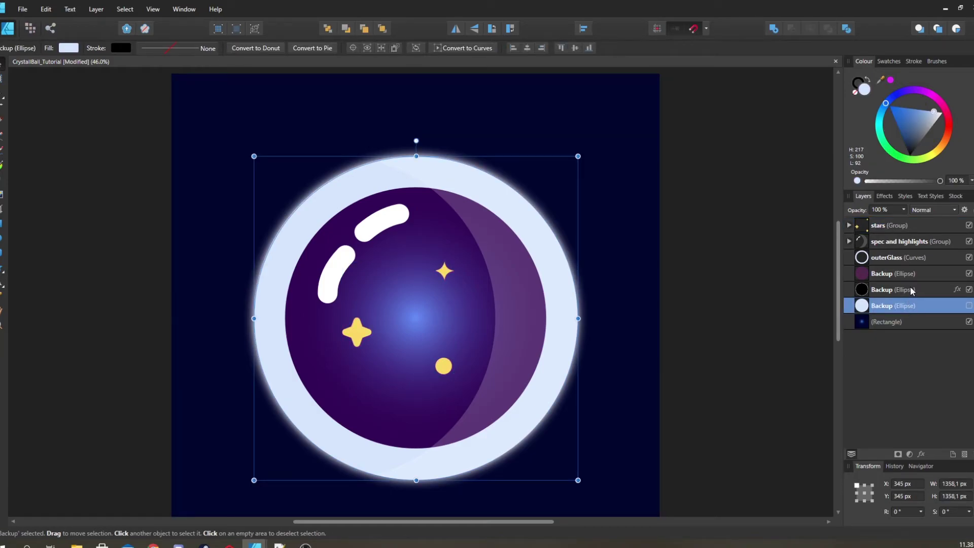
# - Rename the black backup circle layer 'outer glow' and the purple one 'glassBackside'
pyautogui.doubleClick(912, 290)
pyautogui.write('outer glow')
pyautogui.press('Return')
pyautogui.doubleClick(892, 275)
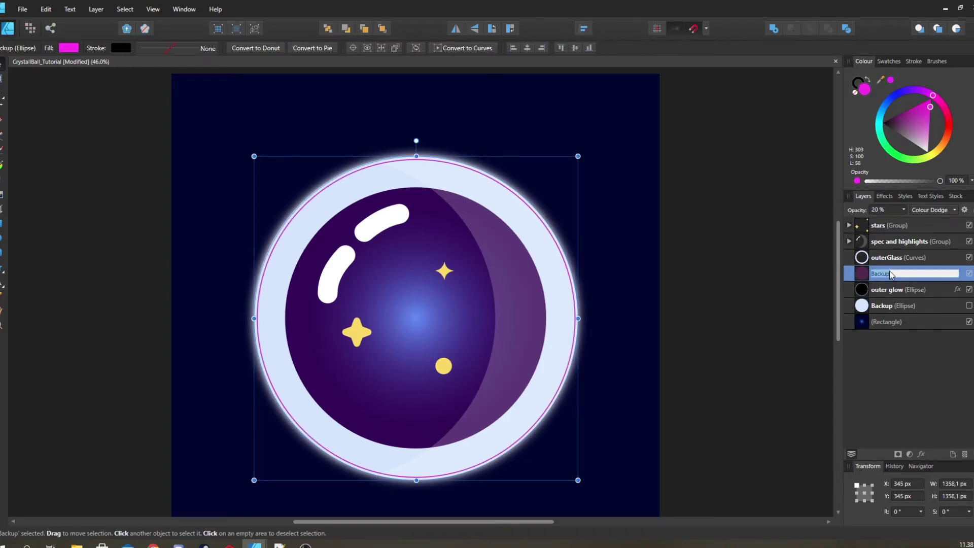
pyautogui.write('c')
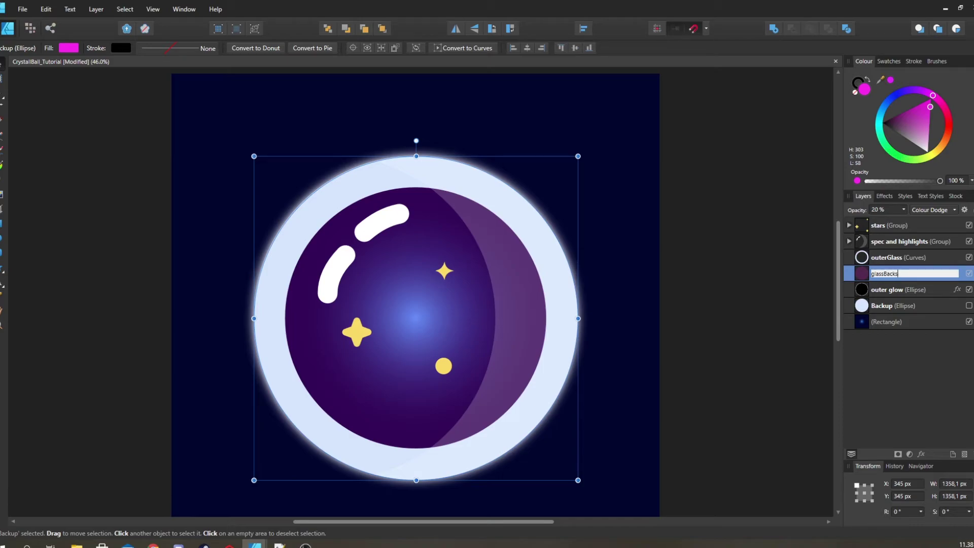
pyautogui.write('lassBackside')
pyautogui.press('Return')
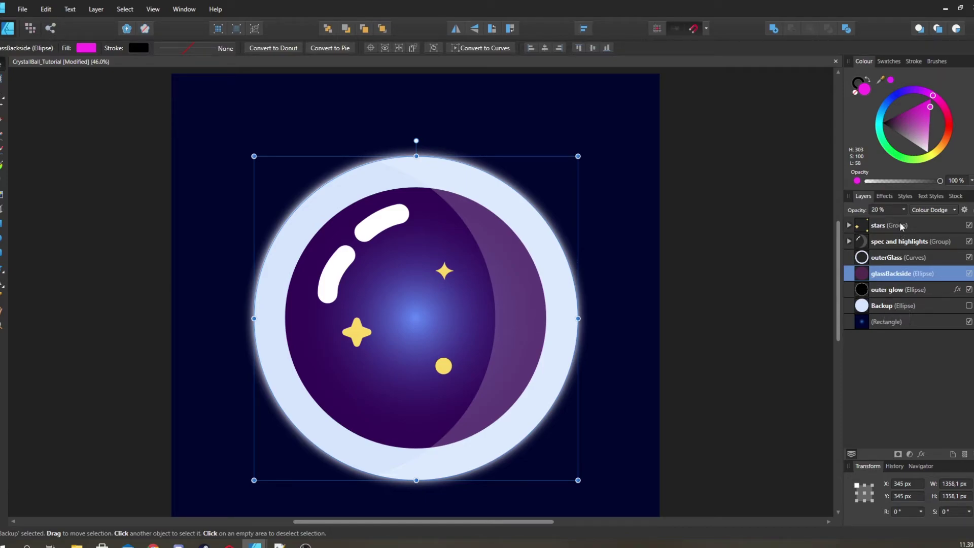
# - Duplicate the hidden light circle, make the copy visible, name it InteriorHolder and remove its fill
pyautogui.click(897, 304)
pyautogui.hotkey('ctrl', 'j')
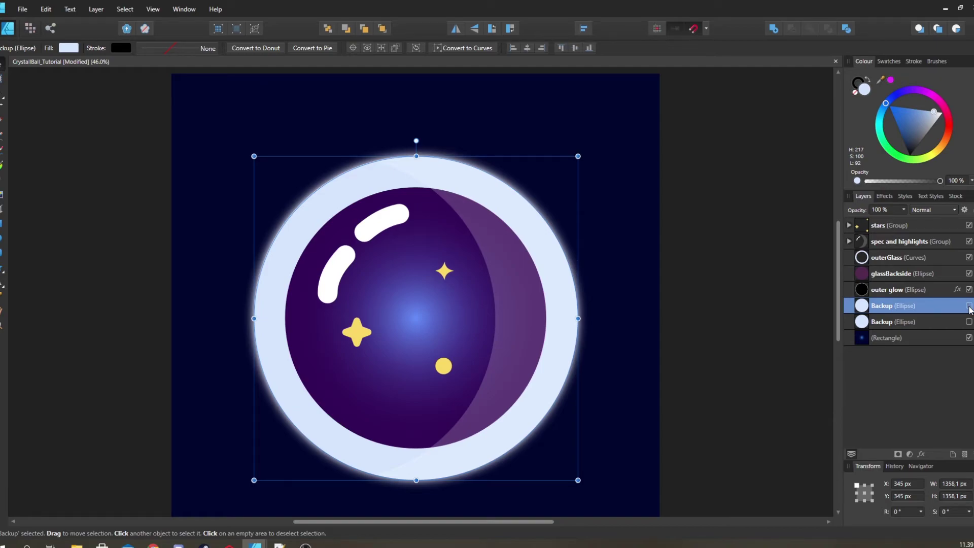
pyautogui.click(970, 306)
pyautogui.doubleClick(929, 307)
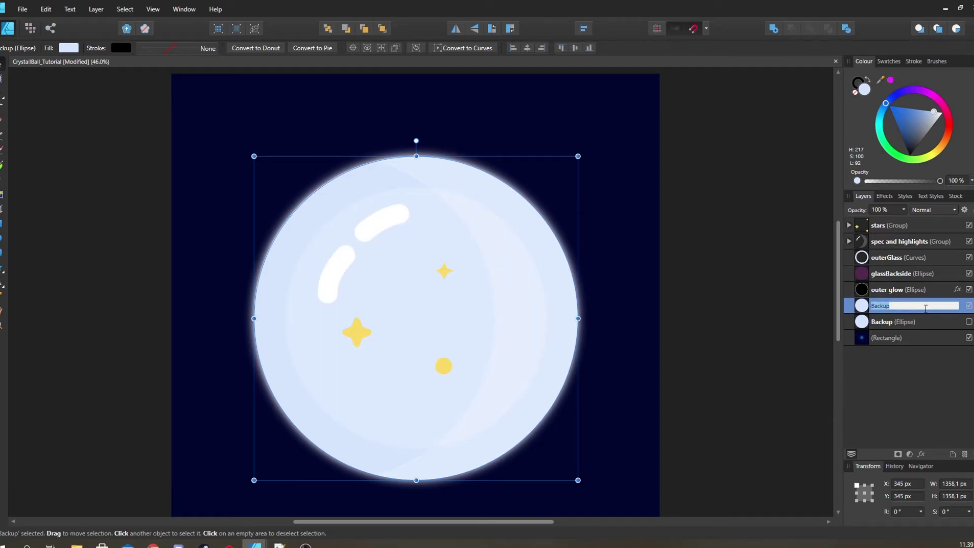
pyautogui.press('BackSpace')
pyautogui.press('Return')
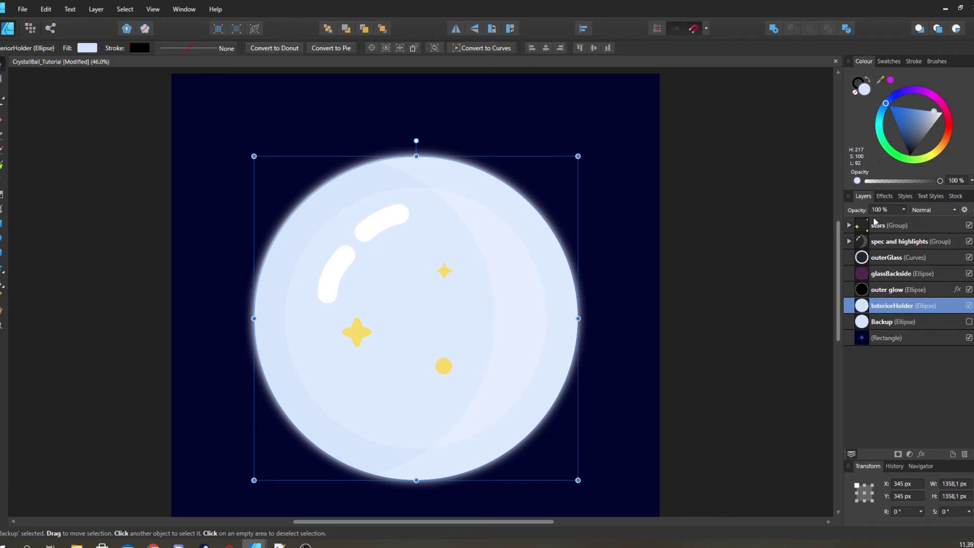
pyautogui.click(95, 49)
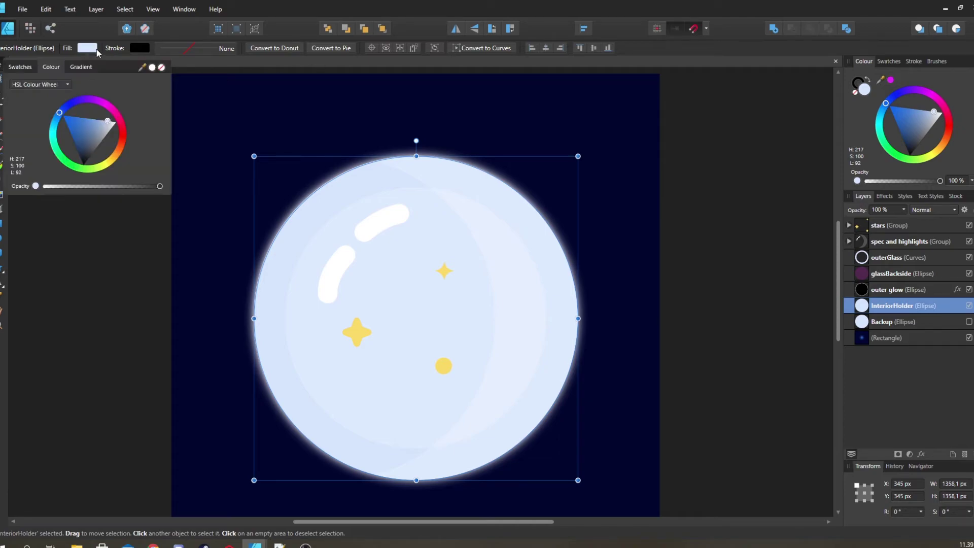
pyautogui.click(161, 68)
pyautogui.click(757, 264)
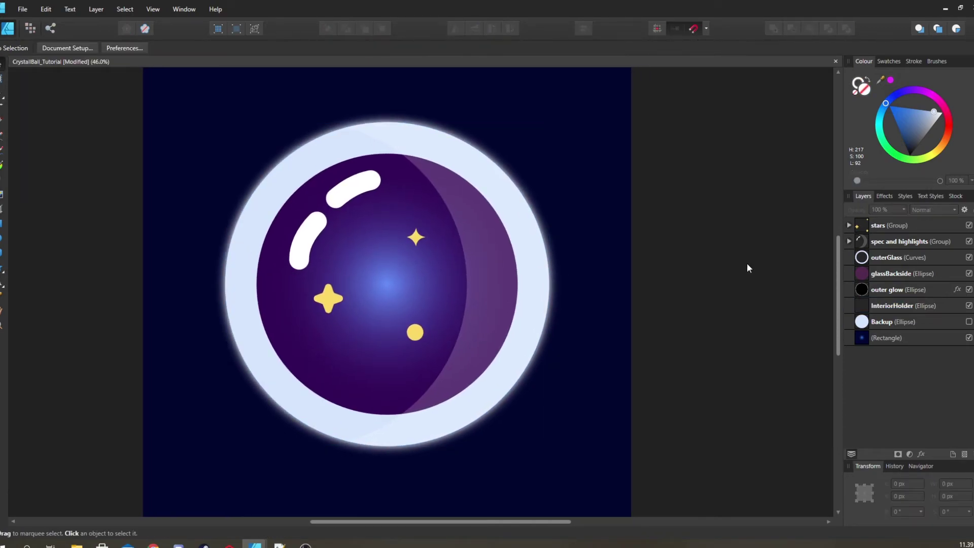
# - Move the stars group down the layer stack into InteriorHolder and expand it
pyautogui.click(884, 222)
pyautogui.moveTo(884, 222); pyautogui.dragTo(880, 309)
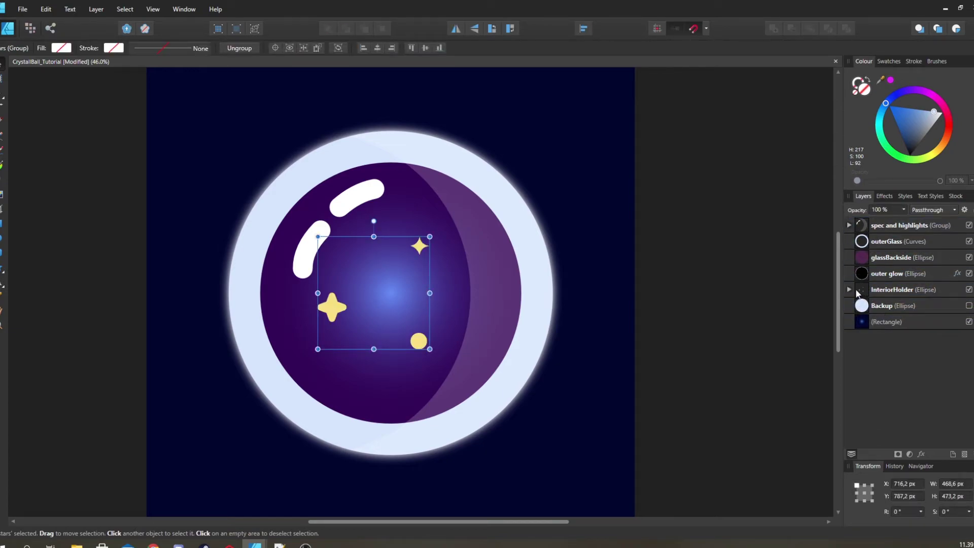
pyautogui.click(855, 306)
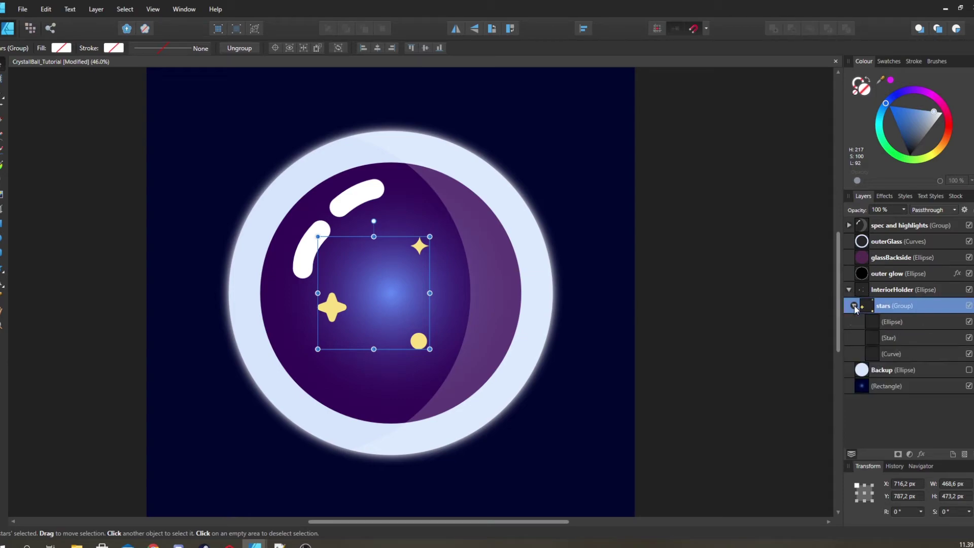
# - Duplicate the small yellow dot and place the copy near the top of the ball
pyautogui.click(893, 322)
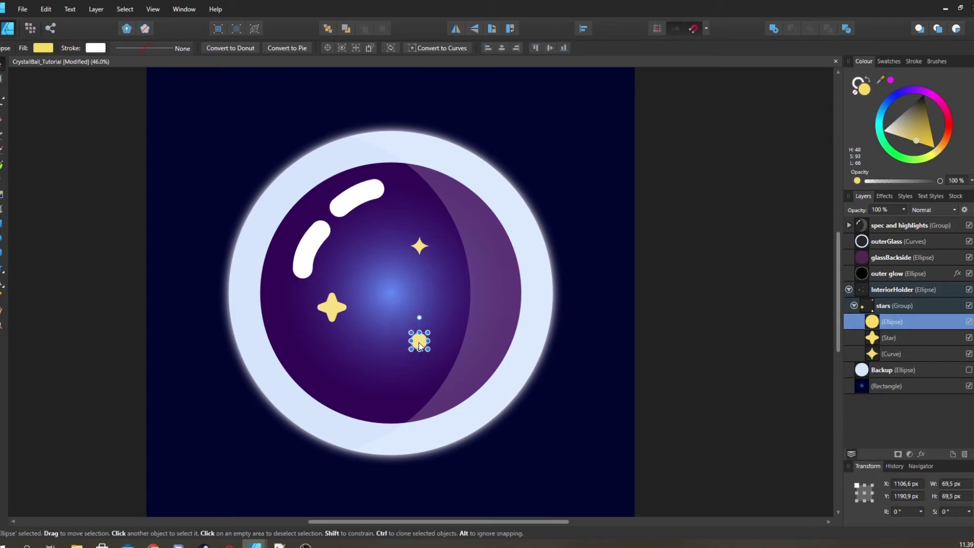
pyautogui.moveTo(419, 340)
pyautogui.mouseDown()
pyautogui.moveTo(400, 323)
pyautogui.moveTo(415, 366)
pyautogui.moveTo(399, 380)
pyautogui.moveTo(414, 395)
pyautogui.moveTo(414, 352)
pyautogui.moveTo(401, 370)
pyautogui.moveTo(409, 342)
pyautogui.moveTo(361, 317)
pyautogui.moveTo(363, 336)
pyautogui.moveTo(485, 308)
pyautogui.moveTo(366, 333)
pyautogui.moveTo(349, 291)
pyautogui.moveTo(482, 331)
pyautogui.moveTo(535, 308)
pyautogui.moveTo(491, 308)
pyautogui.moveTo(627, 192)
pyautogui.moveTo(381, 71)
pyautogui.moveTo(213, 116)
pyautogui.moveTo(176, 433)
pyautogui.mouseUp()
pyautogui.scroll(-1, 605, 278)
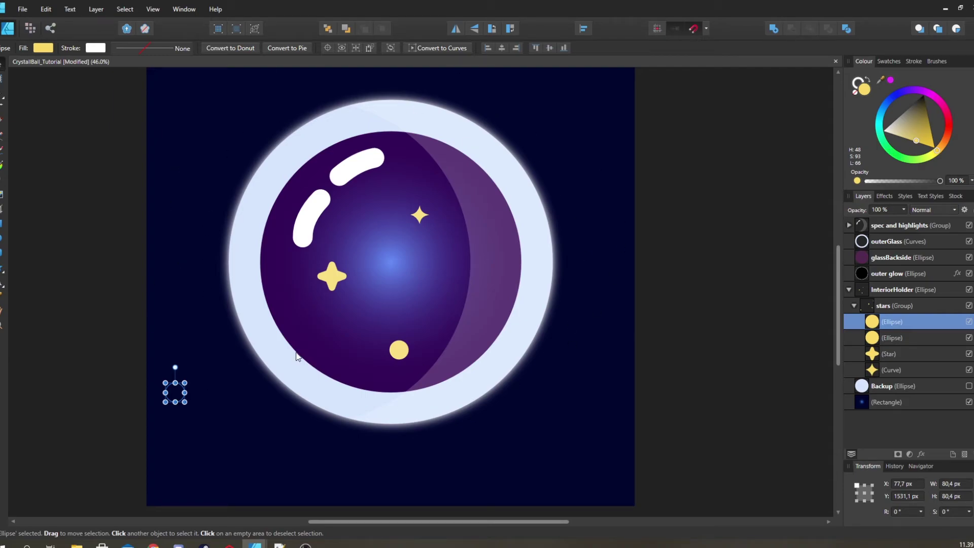
pyautogui.moveTo(175, 395); pyautogui.dragTo(399, 185)
# - Shrink the left star to about 79 px, rotate and enlarge another, and reposition the small star
pyautogui.click(420, 220)
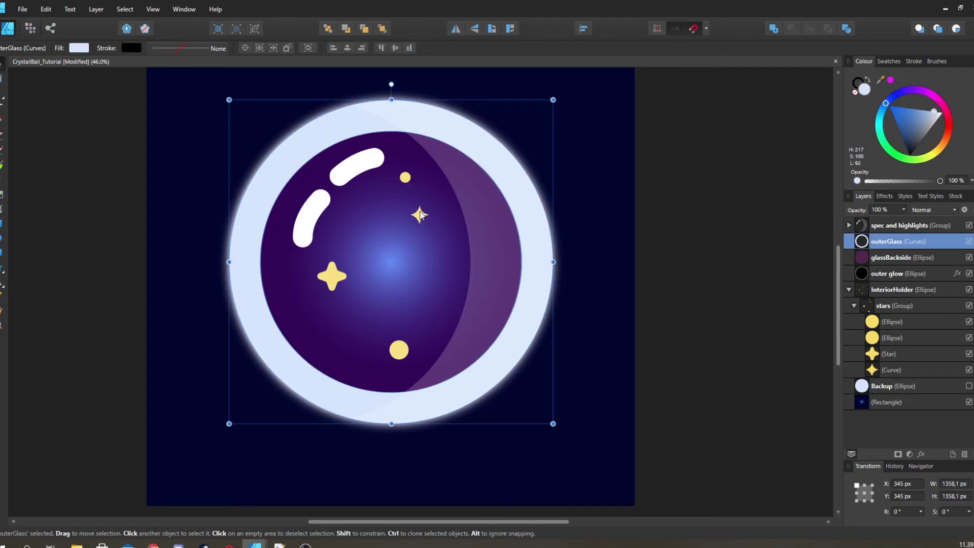
pyautogui.click(334, 279)
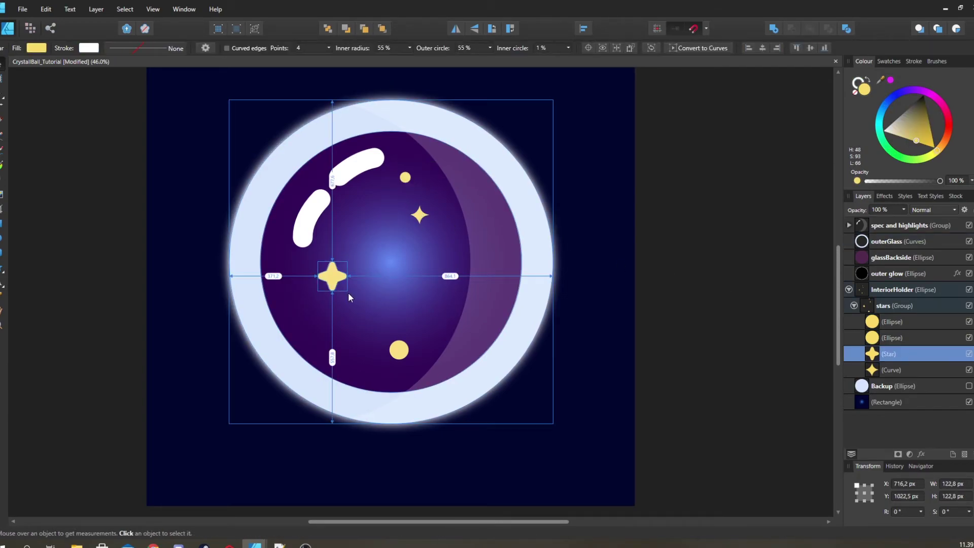
pyautogui.moveTo(347, 290)
pyautogui.mouseDown()
pyautogui.moveTo(336, 279)
pyautogui.moveTo(487, 328)
pyautogui.moveTo(466, 284)
pyautogui.moveTo(344, 214)
pyautogui.mouseUp()
pyautogui.moveTo(343, 181); pyautogui.dragTo(478, 192)
pyautogui.click(423, 217)
pyautogui.press('a')
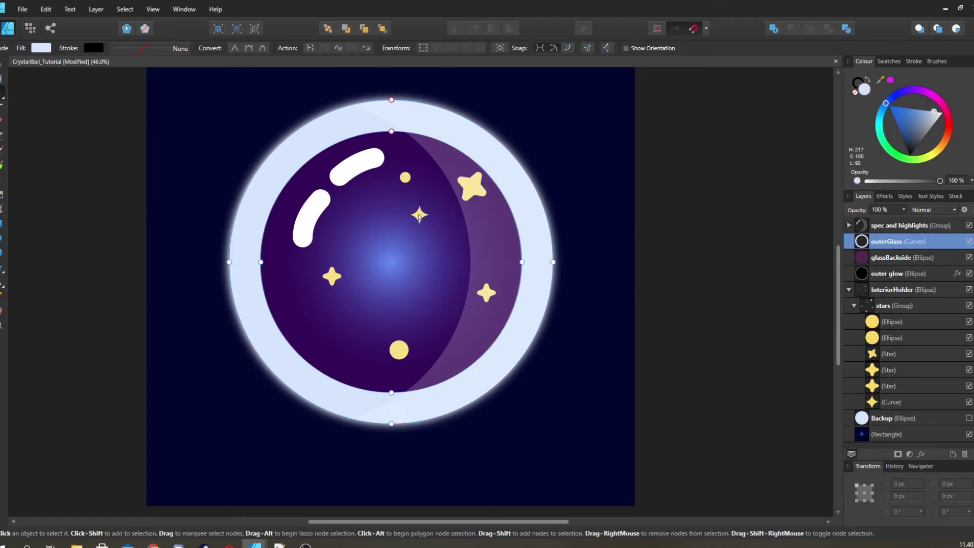
pyautogui.click(894, 404)
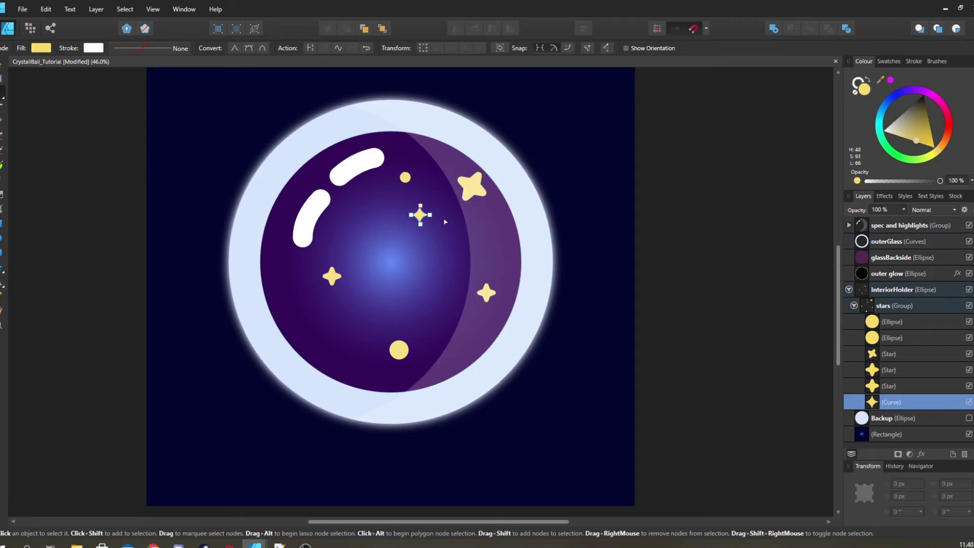
pyautogui.press('v')
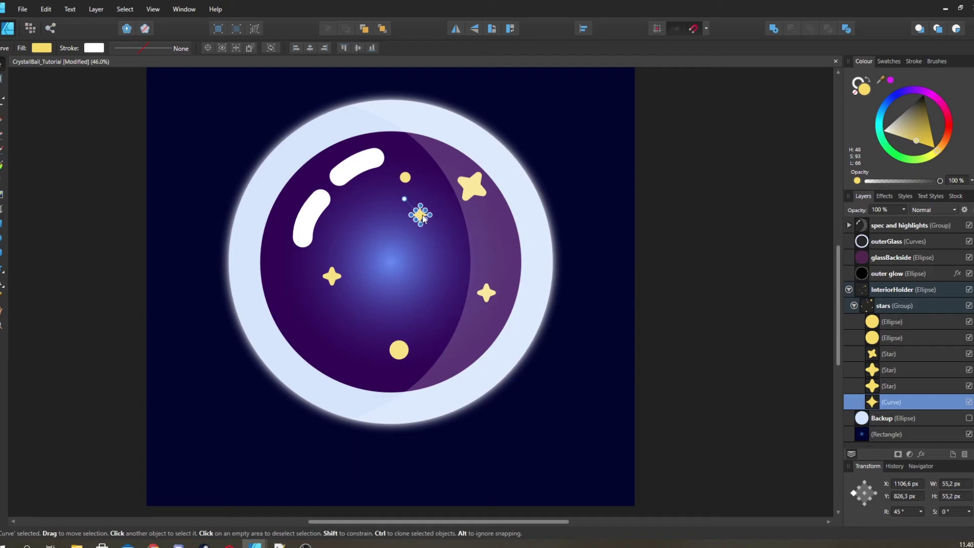
pyautogui.moveTo(422, 219); pyautogui.dragTo(361, 224)
# - Place an enlarged copy of a yellow dot at the ball's centre
pyautogui.click(399, 350)
pyautogui.moveTo(399, 351); pyautogui.dragTo(423, 277)
pyautogui.scroll(-4, 708, 211)
# - Move the right star up, and shift the lower big star and bottom dot to the left
pyautogui.click(888, 402)
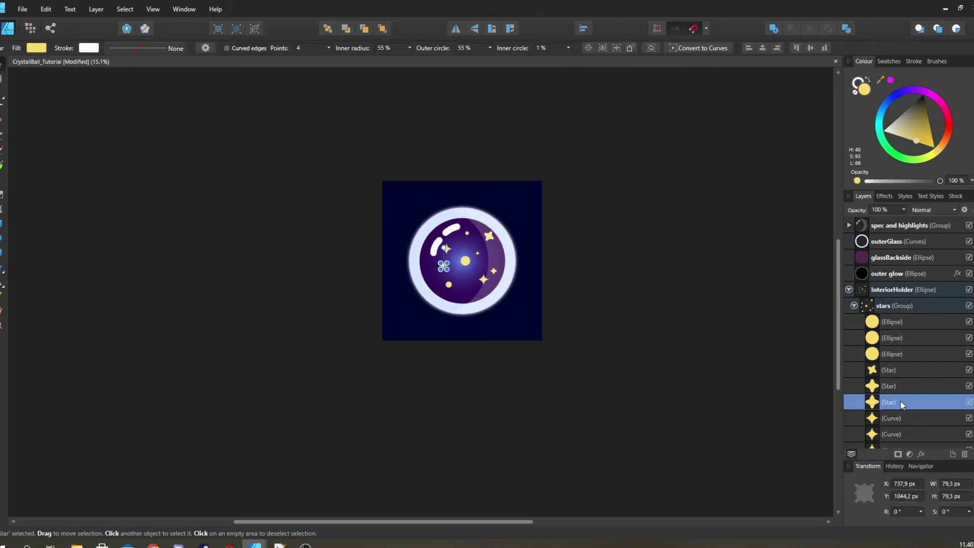
pyautogui.keyDown('shift'); pyautogui.click(888, 387); pyautogui.keyUp('shift')
pyautogui.scroll(6, 591, 244)
pyautogui.click(515, 310)
pyautogui.moveTo(515, 311); pyautogui.dragTo(525, 252)
pyautogui.click(289, 200)
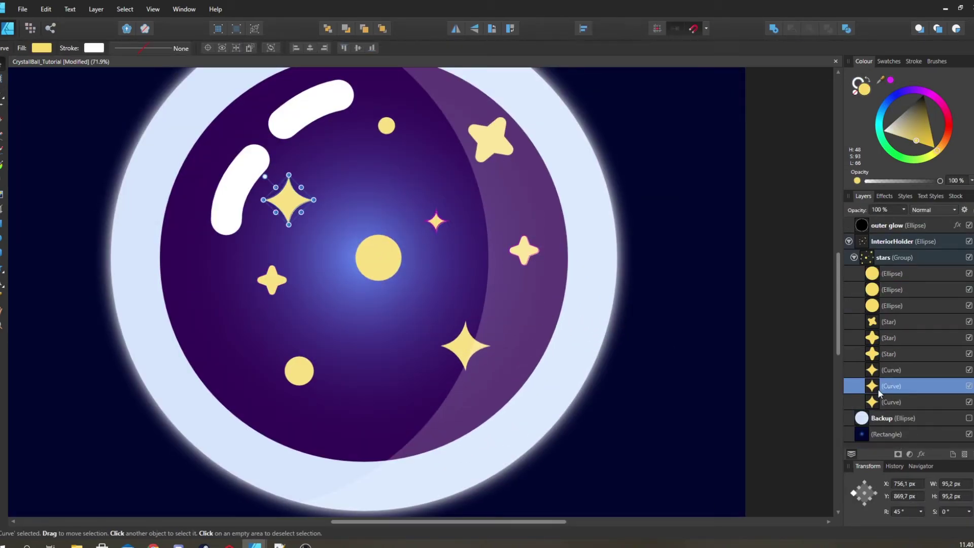
pyautogui.moveTo(465, 346); pyautogui.dragTo(437, 372)
pyautogui.click(298, 373)
pyautogui.moveTo(297, 377); pyautogui.dragTo(248, 393)
# - Move the big top-left star up-left, push the left star further left, and nudge the centre dot
pyautogui.click(489, 138)
pyautogui.moveTo(289, 201); pyautogui.dragTo(244, 131)
pyautogui.moveTo(273, 280); pyautogui.dragTo(236, 281)
pyautogui.scroll(-5, 524, 248)
pyautogui.scroll(3, 524, 249)
pyautogui.click(473, 254)
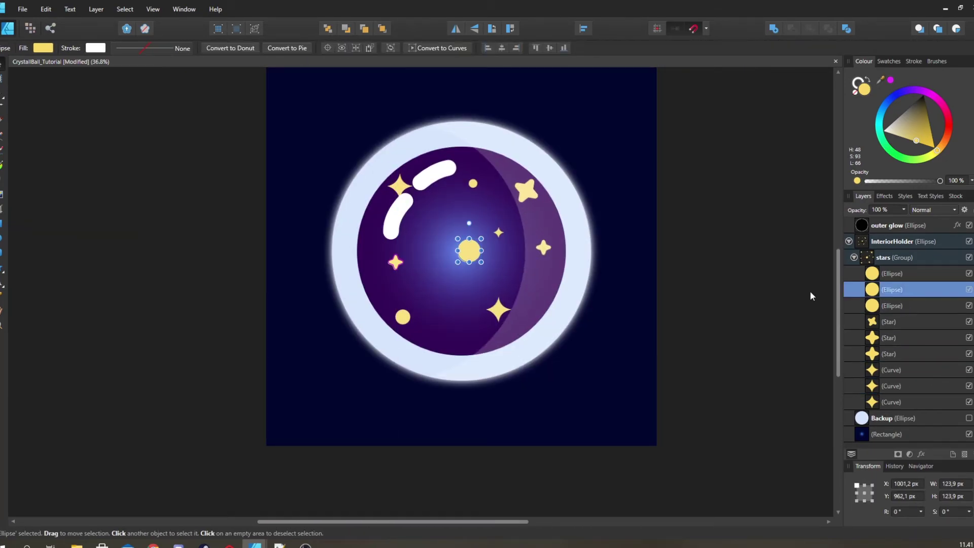
pyautogui.moveTo(469, 252); pyautogui.dragTo(450, 259)
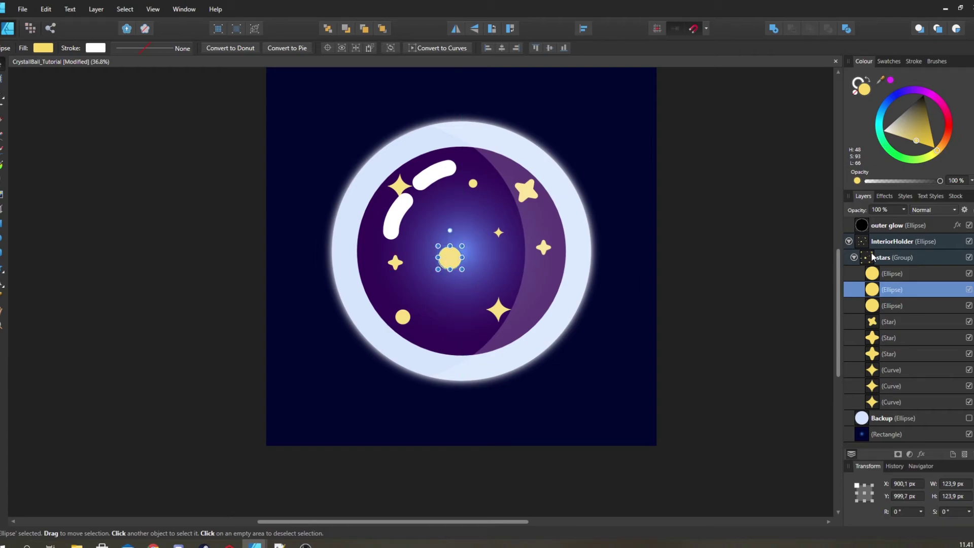
pyautogui.click(903, 276)
# - Add a pale yellow Outer Glow sampled from the centre dot, radius about 8.1 px, to all stars and dots
pyautogui.keyDown('shift'); pyautogui.click(920, 406); pyautogui.keyUp('shift')
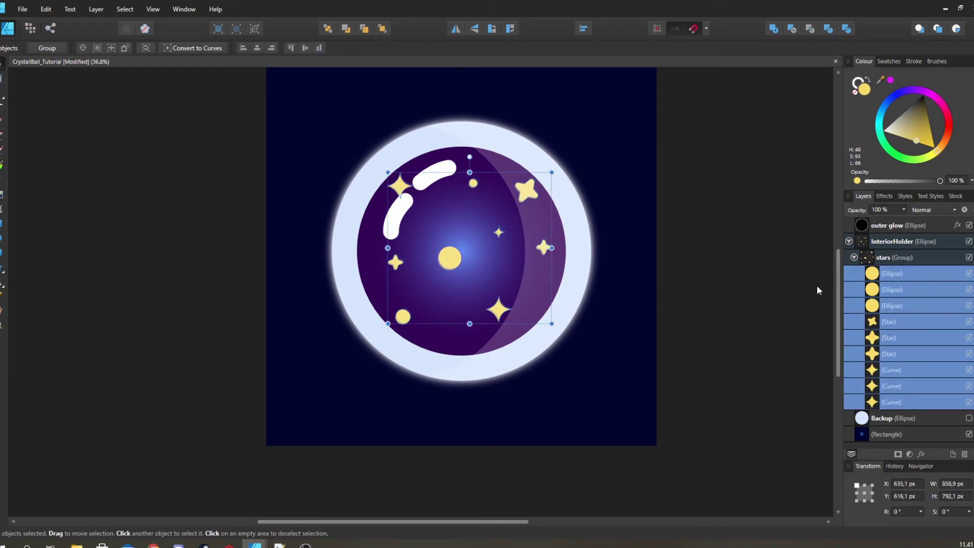
pyautogui.click(885, 197)
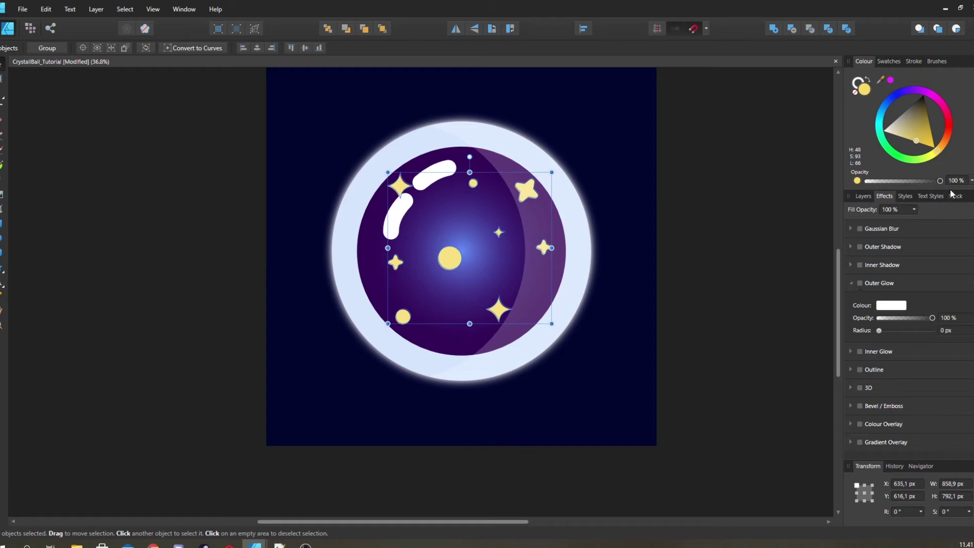
pyautogui.click(893, 308)
pyautogui.click(903, 305)
pyautogui.moveTo(943, 324); pyautogui.dragTo(449, 258)
pyautogui.click(949, 324)
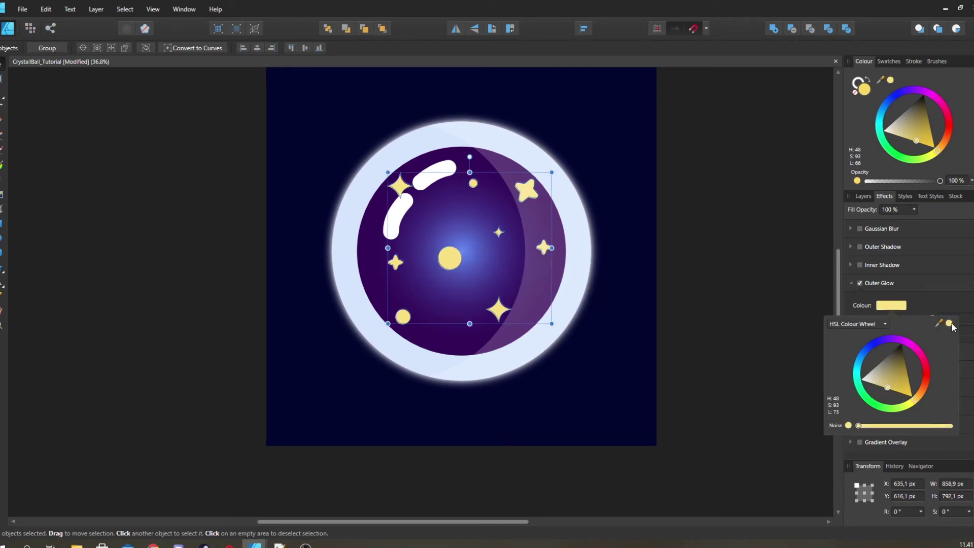
pyautogui.moveTo(888, 387); pyautogui.dragTo(882, 382)
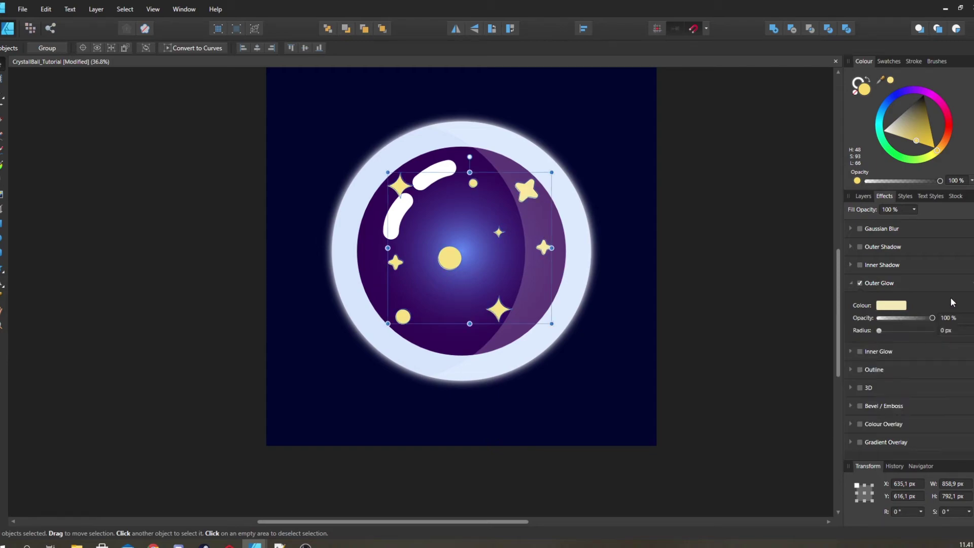
pyautogui.moveTo(879, 331); pyautogui.dragTo(905, 336)
# - Deselect everything and save the crystal ball document
pyautogui.click(742, 263)
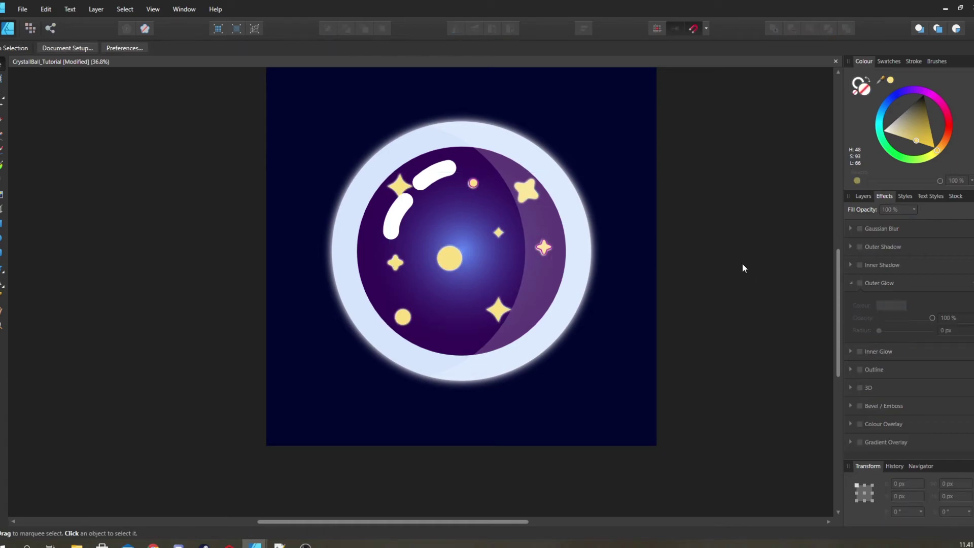
pyautogui.scroll(-5, 636, 253)
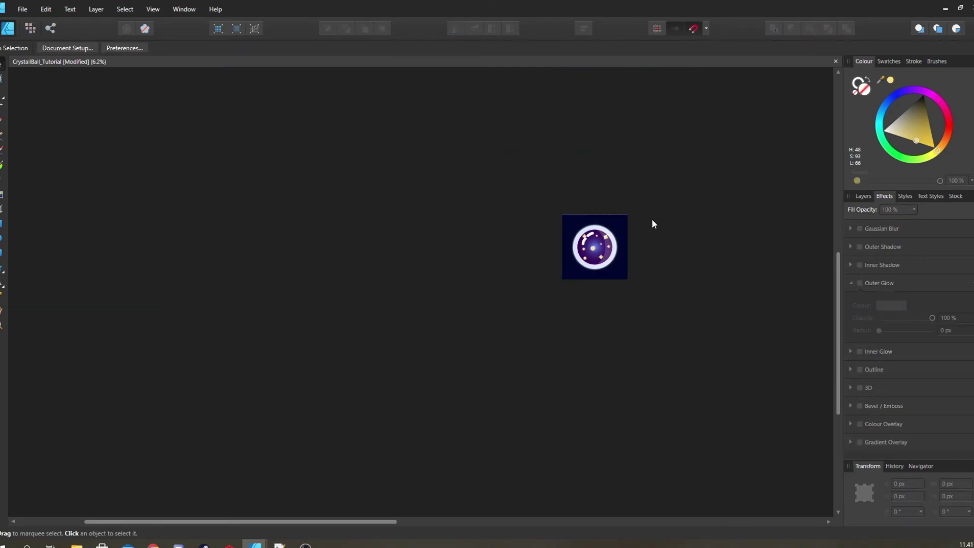
pyautogui.scroll(5, 653, 224)
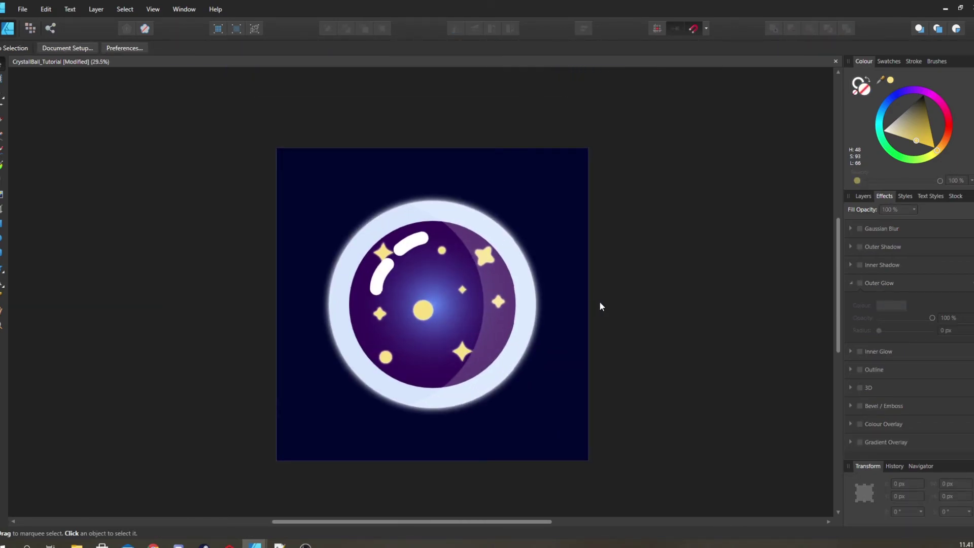
pyautogui.hotkey('ctrl', 's')
# - Switch to the Ellipse tool and show the layer stack
pyautogui.click(1, 239)
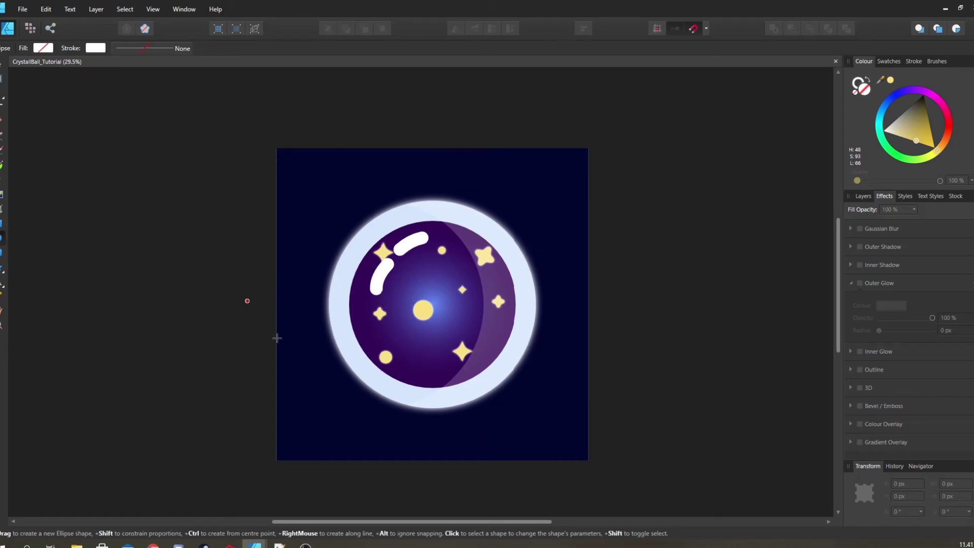
pyautogui.click(863, 196)
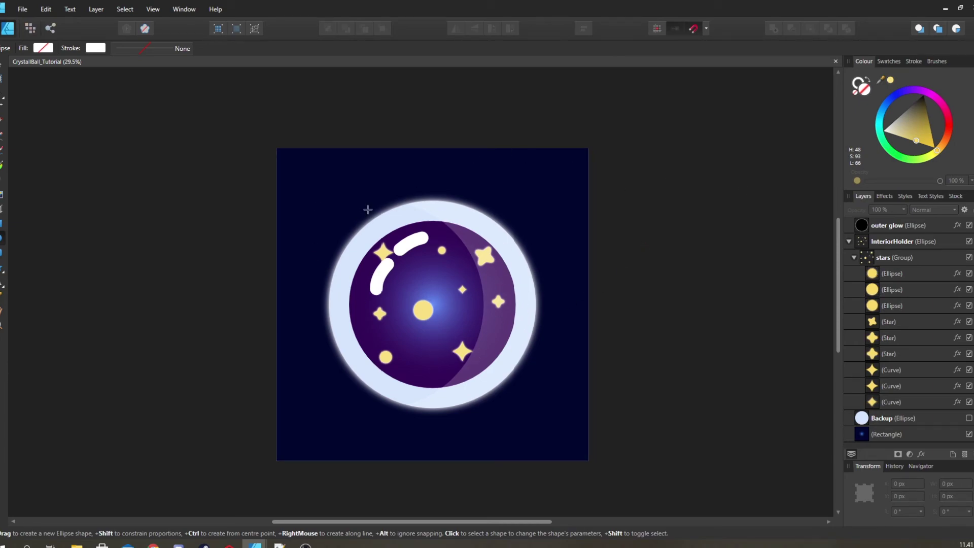
pyautogui.moveTo(303, 296); pyautogui.dragTo(319, 316)
pyautogui.scroll(1, 495, 292)
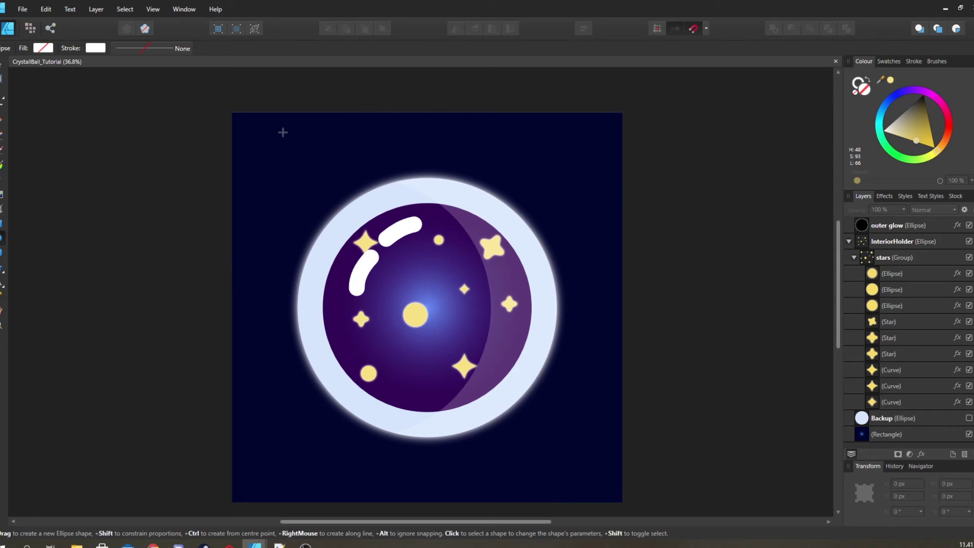
# - Draw a circle near the page's top-left corner with a saturated purple fill
pyautogui.moveTo(270, 183); pyautogui.dragTo(300, 147)
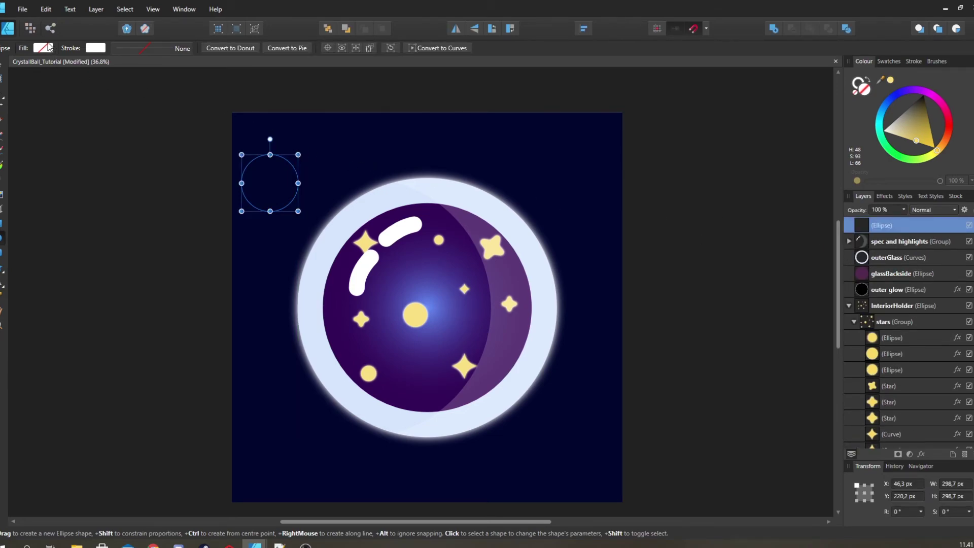
pyautogui.click(49, 48)
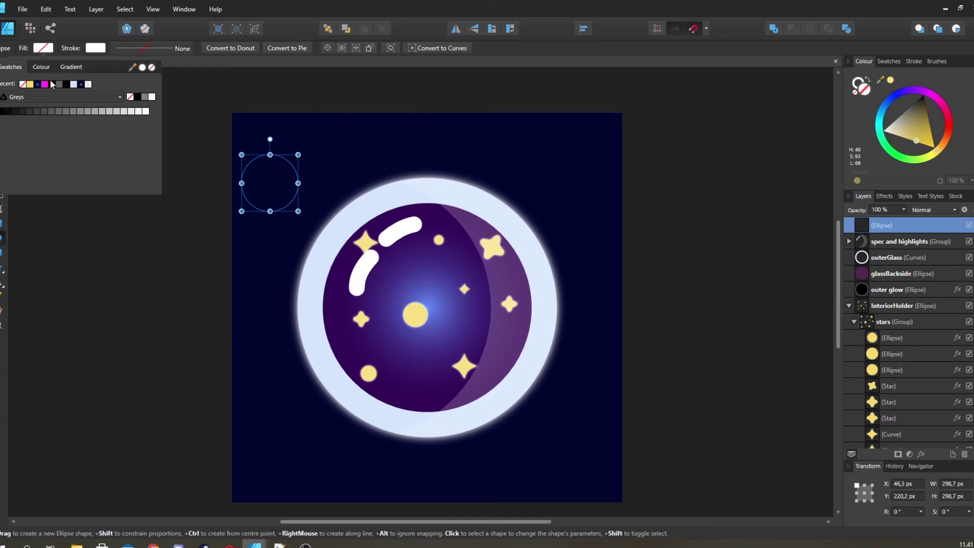
pyautogui.click(47, 67)
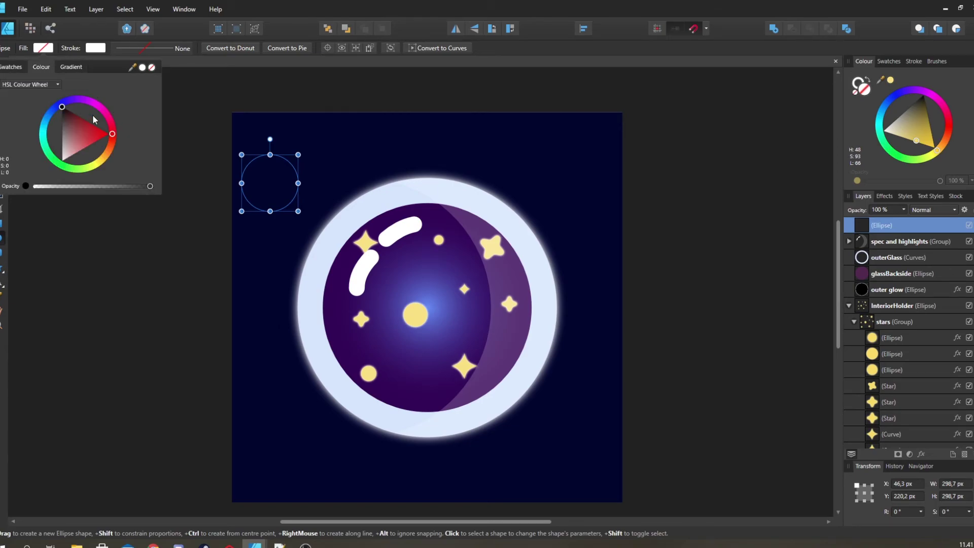
pyautogui.click(80, 99)
pyautogui.moveTo(83, 105)
pyautogui.mouseDown()
pyautogui.moveTo(70, 125)
pyautogui.moveTo(70, 117)
pyautogui.mouseUp()
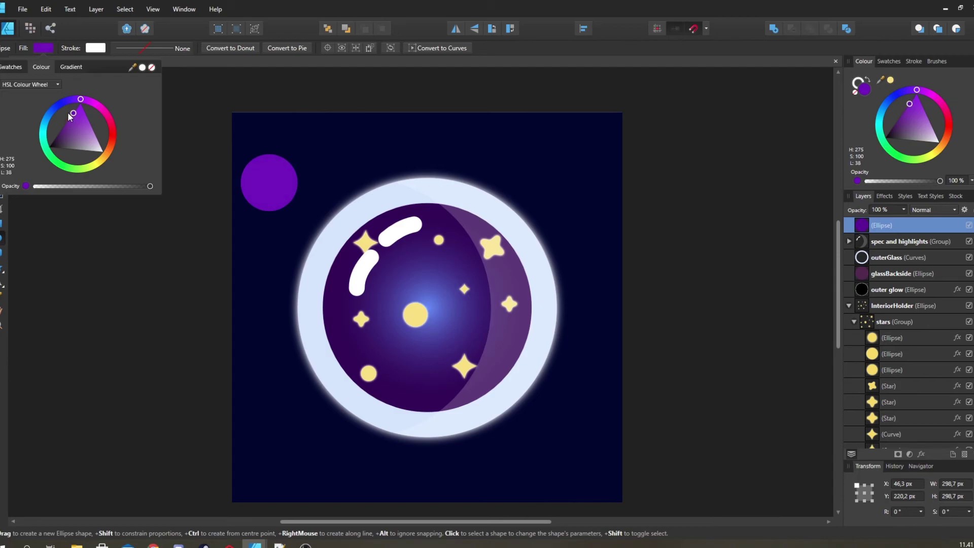
# - Set the purple circle to 10% opacity and Colour Dodge, and move it onto the glass ball
pyautogui.press('v')
pyautogui.scroll(2, 447, 185)
pyautogui.scroll(3, 317, 206)
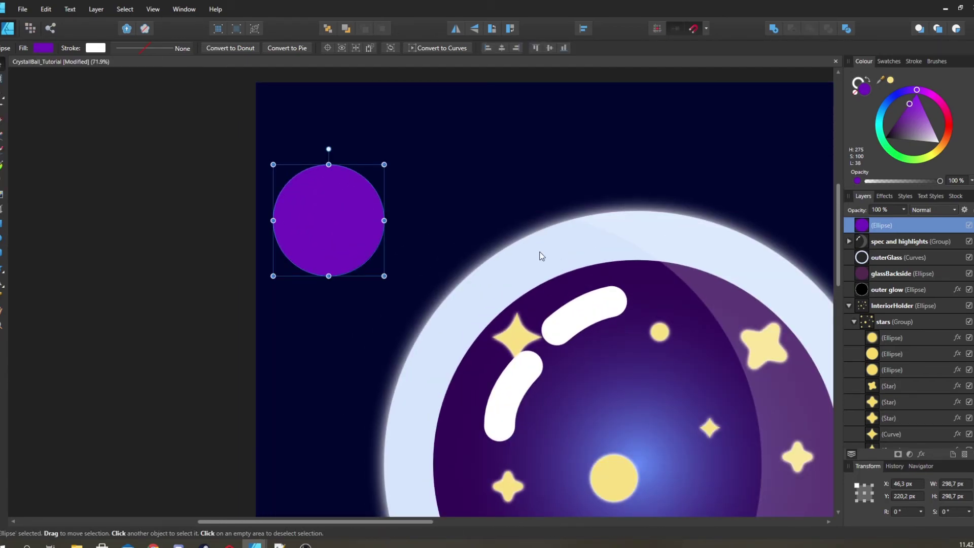
pyautogui.press('1')
pyautogui.click(931, 208)
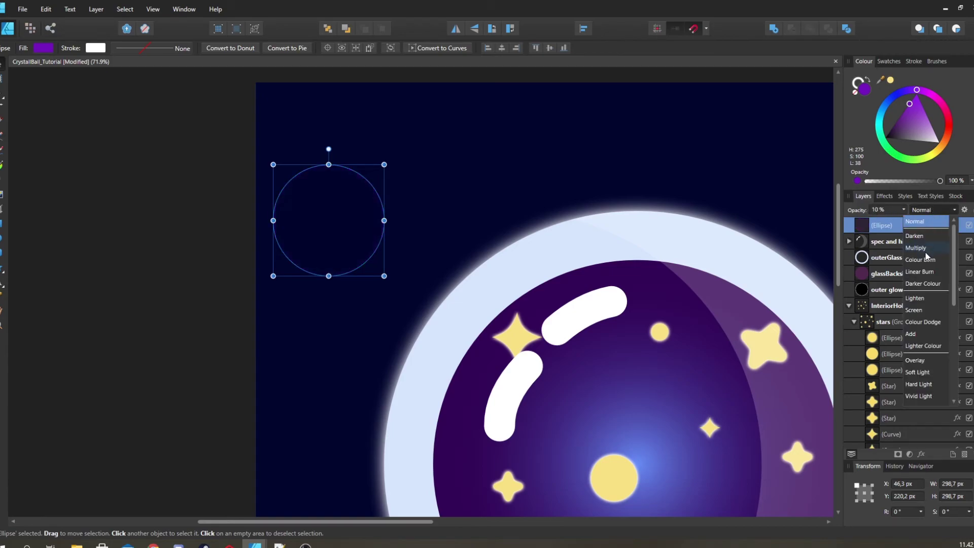
pyautogui.click(933, 326)
pyautogui.moveTo(336, 229)
pyautogui.mouseDown()
pyautogui.moveTo(567, 373)
pyautogui.moveTo(638, 398)
pyautogui.moveTo(626, 369)
pyautogui.mouseUp()
# - Lighten the glow ellipse's fill to pale purple (lightness 78) and move it to the upper left
pyautogui.hscroll(3, 456, 305)
pyautogui.scroll(-1, 456, 305)
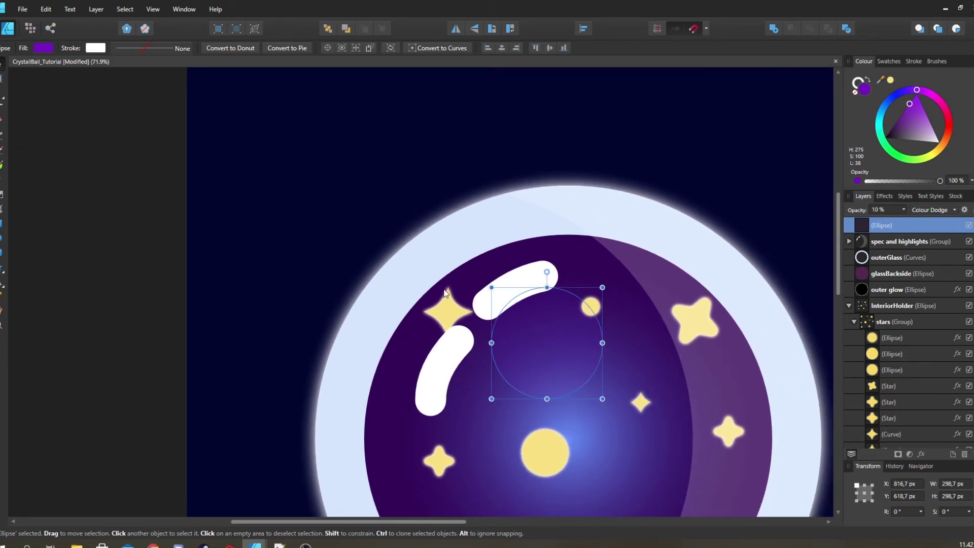
pyautogui.click(53, 46)
pyautogui.moveTo(77, 117)
pyautogui.mouseDown()
pyautogui.moveTo(100, 118)
pyautogui.moveTo(111, 135)
pyautogui.moveTo(108, 123)
pyautogui.moveTo(120, 128)
pyautogui.moveTo(140, 176)
pyautogui.moveTo(144, 148)
pyautogui.moveTo(85, 179)
pyautogui.moveTo(86, 115)
pyautogui.mouseUp()
pyautogui.moveTo(162, 128); pyautogui.dragTo(171, 136)
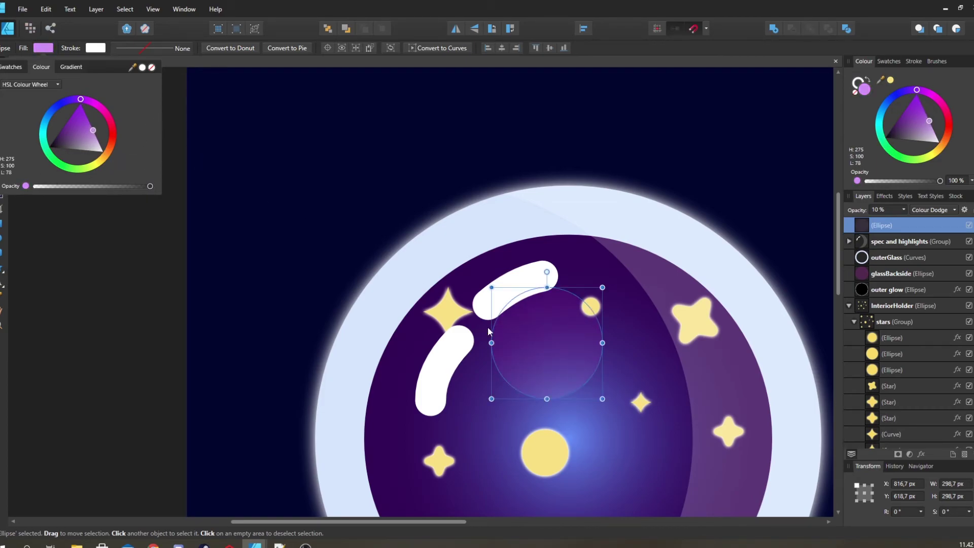
pyautogui.moveTo(538, 344); pyautogui.dragTo(328, 174)
# - Duplicate the faint glow ellipse and resize the copy to about 181 px around its centre
pyautogui.hotkey('ctrl', 'j')
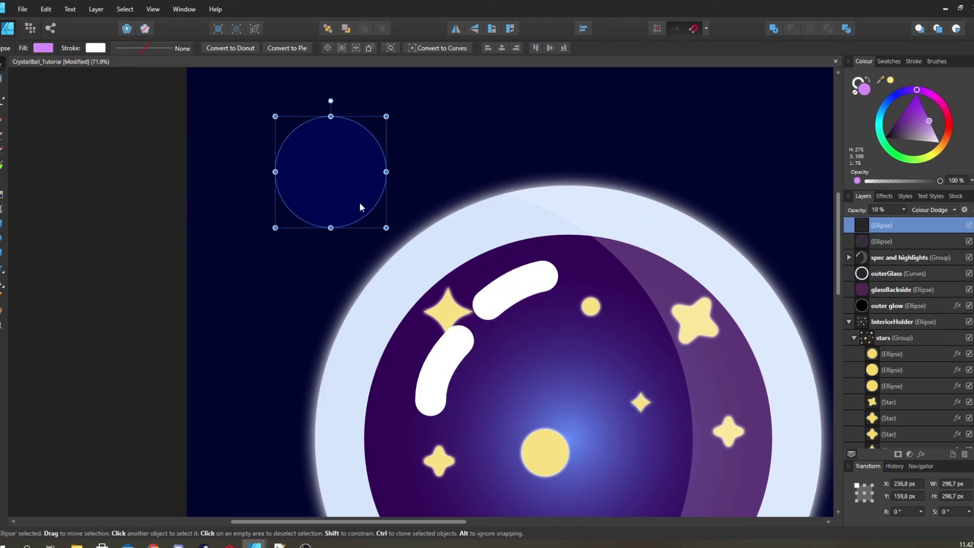
pyautogui.moveTo(386, 228); pyautogui.dragTo(373, 212)
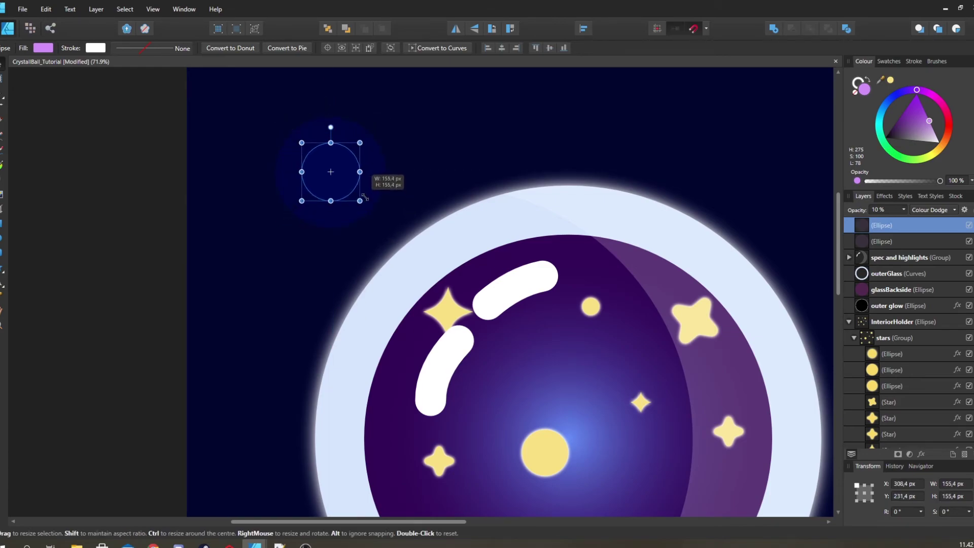
pyautogui.moveTo(365, 196); pyautogui.dragTo(458, 245)
pyautogui.keyDown('shift'); pyautogui.click(911, 246); pyautogui.keyUp('shift')
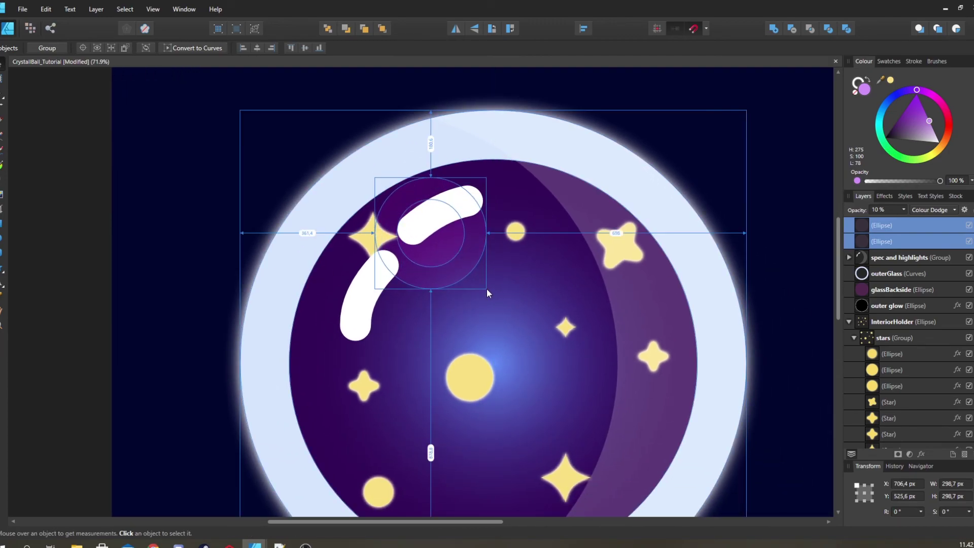
pyautogui.click(448, 246)
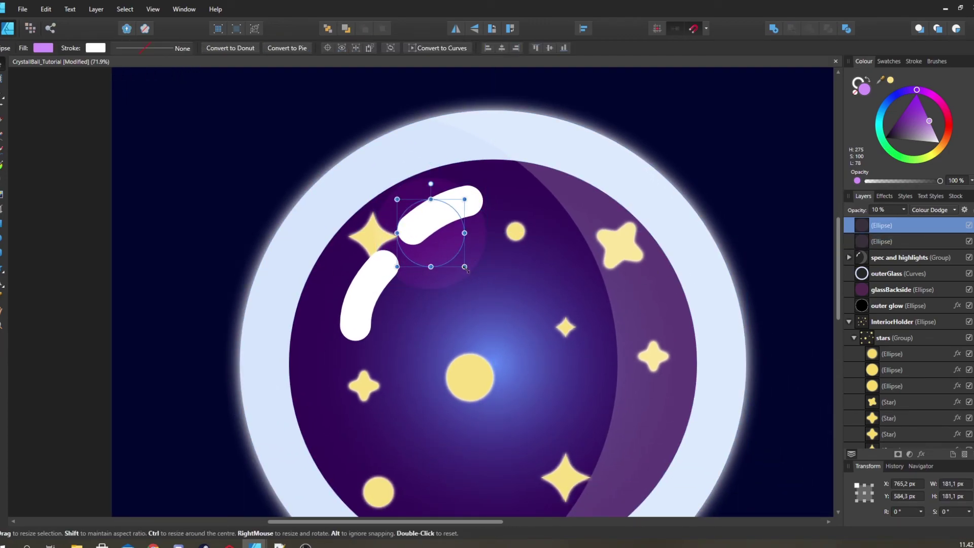
pyautogui.moveTo(465, 266); pyautogui.dragTo(483, 249)
pyautogui.click(484, 249)
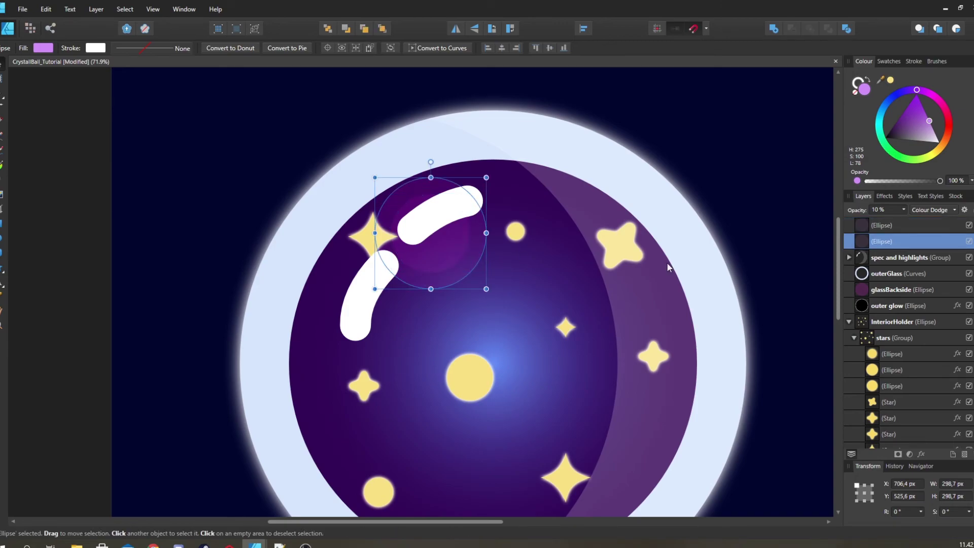
pyautogui.keyDown('shift'); pyautogui.click(898, 225); pyautogui.keyUp('shift')
pyautogui.scroll(-5, 464, 240)
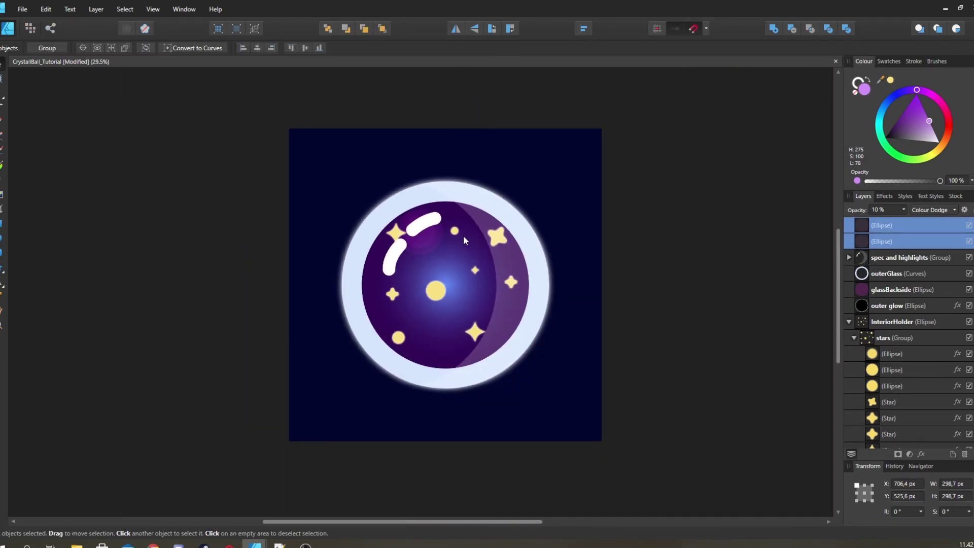
pyautogui.scroll(5, 433, 226)
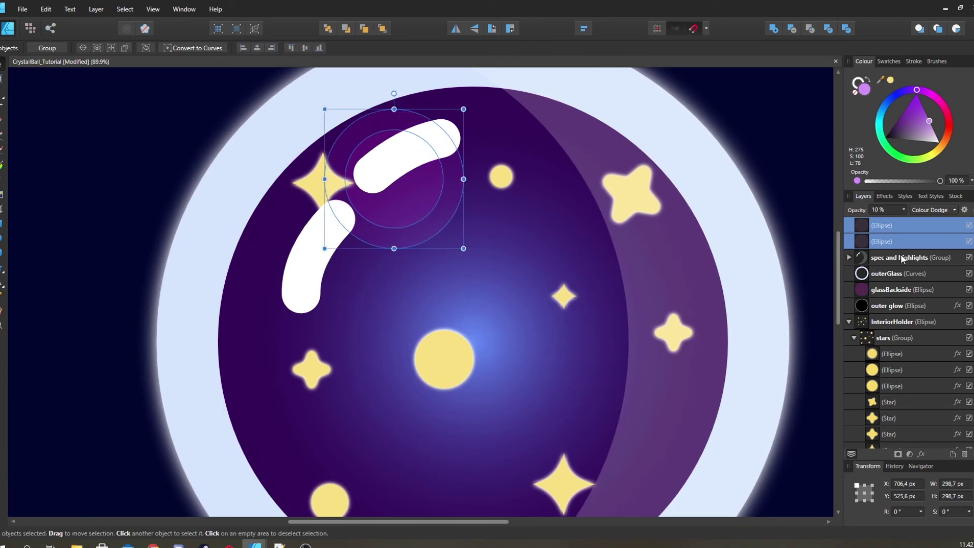
# - Group the two glow ellipses, name the group GasCluster, and duplicate it
pyautogui.click(854, 338)
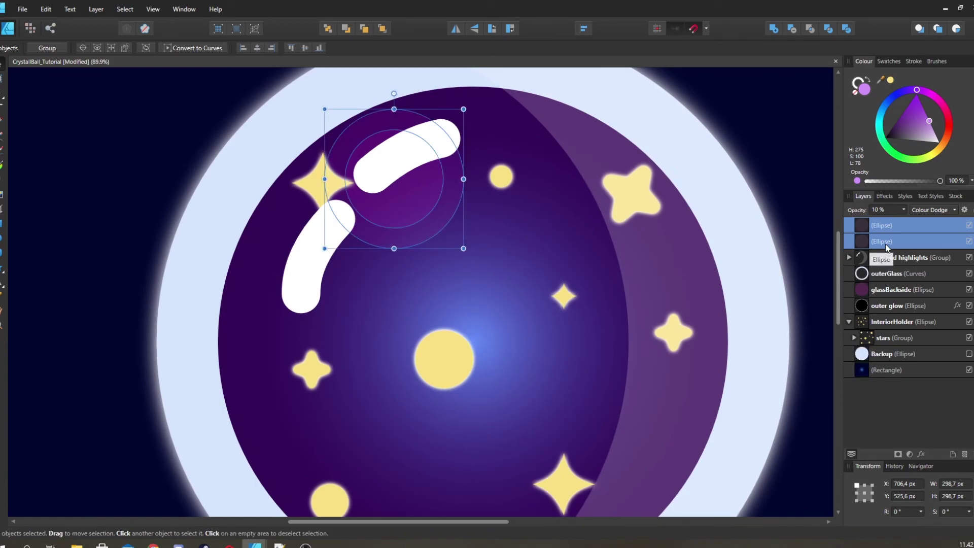
pyautogui.hotkey('ctrl', 'g')
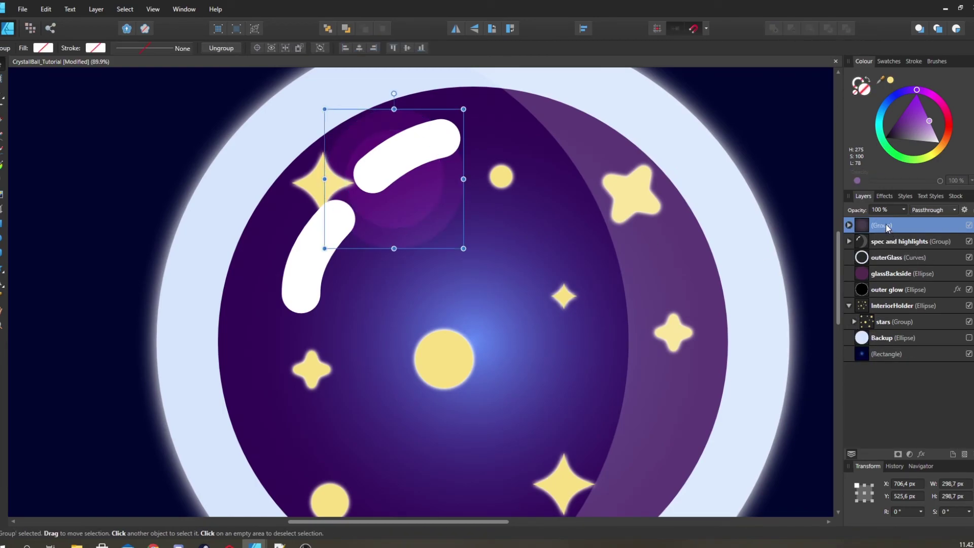
pyautogui.doubleClick(887, 225)
pyautogui.write('GasCluster')
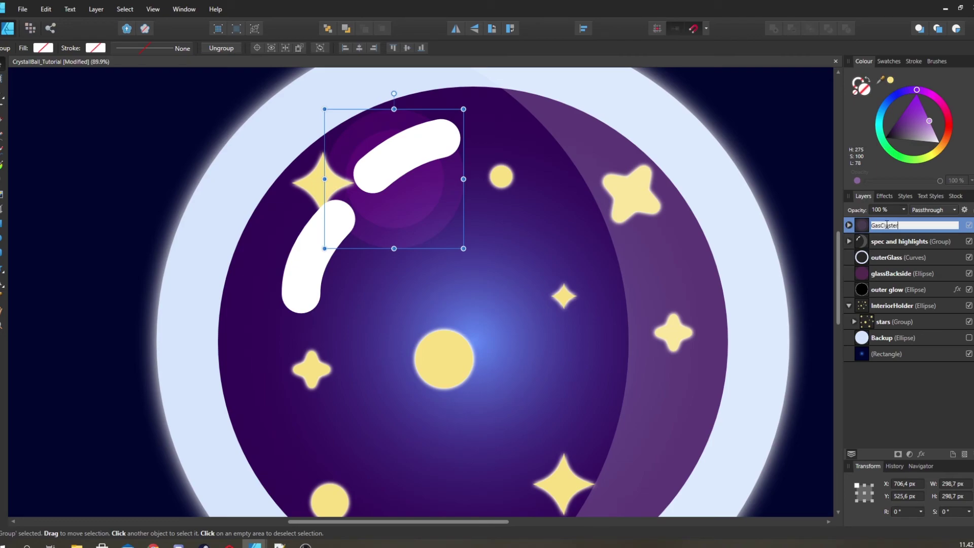
pyautogui.press('Return')
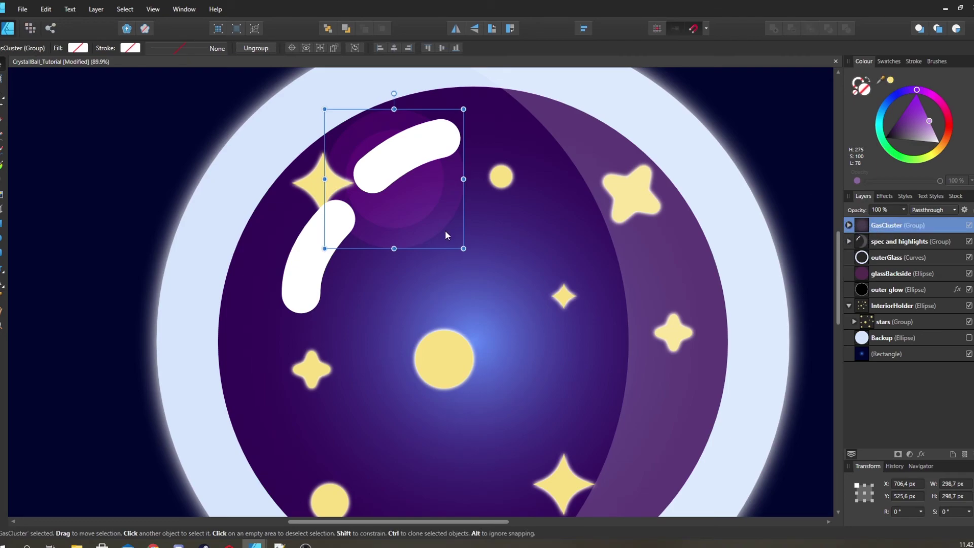
pyautogui.hotkey('ctrl', 'j')
# - Move the copied cluster onto the ball's right side, shrink it, and reshape its inner ellipse
pyautogui.moveTo(438, 206); pyautogui.dragTo(626, 258)
pyautogui.moveTo(672, 184); pyautogui.dragTo(681, 261)
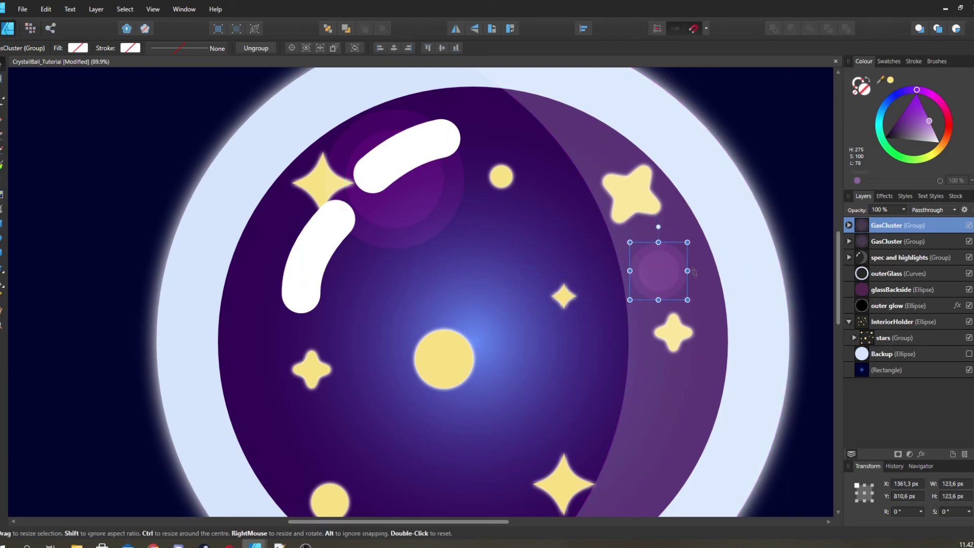
pyautogui.click(849, 225)
pyautogui.click(901, 246)
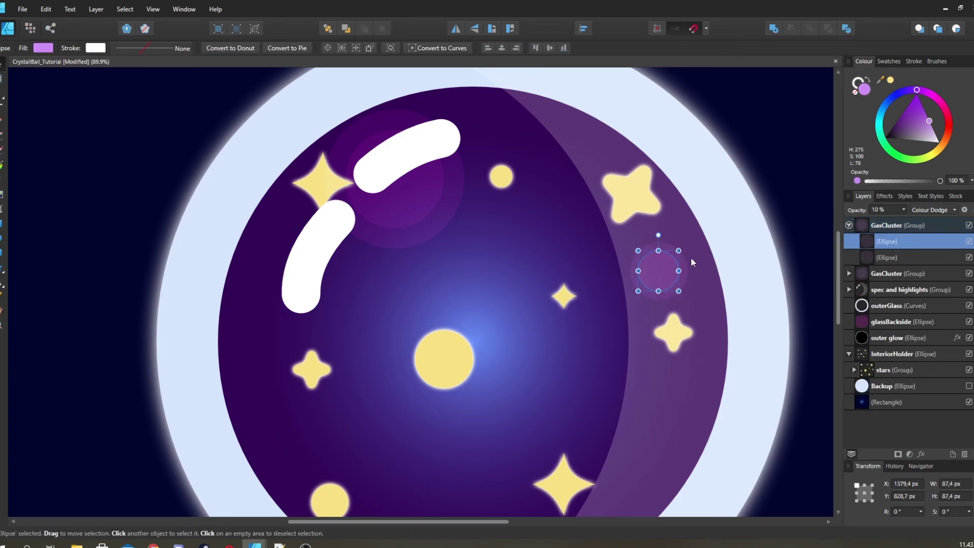
pyautogui.moveTo(639, 251); pyautogui.dragTo(678, 252)
# - Flatten the cluster slightly, move it up-left, and resize its inner ellipse to about 119 × 110.5 px
pyautogui.click(896, 225)
pyautogui.hscroll(2, 718, 243)
pyautogui.hscroll(1, 717, 243)
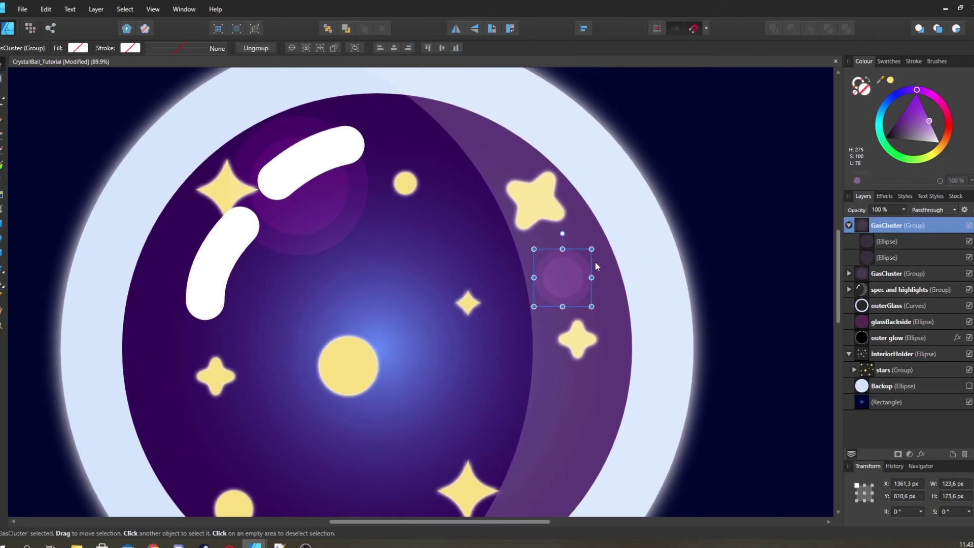
pyautogui.moveTo(561, 248); pyautogui.dragTo(635, 254)
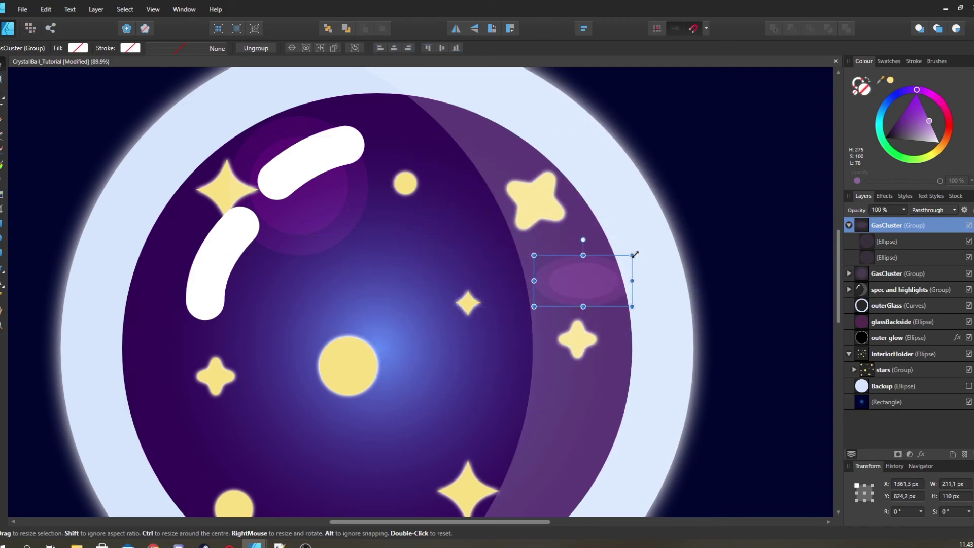
pyautogui.doubleClick(635, 255)
pyautogui.scroll(2, 587, 265)
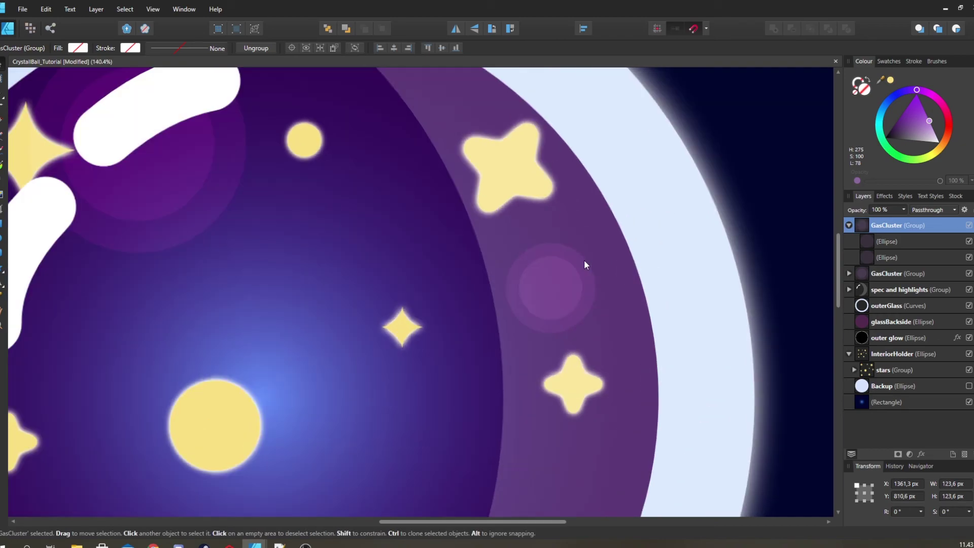
pyautogui.moveTo(597, 240); pyautogui.dragTo(604, 232)
pyautogui.moveTo(558, 288); pyautogui.dragTo(453, 270)
pyautogui.click(887, 242)
pyautogui.moveTo(477, 313); pyautogui.dragTo(537, 265)
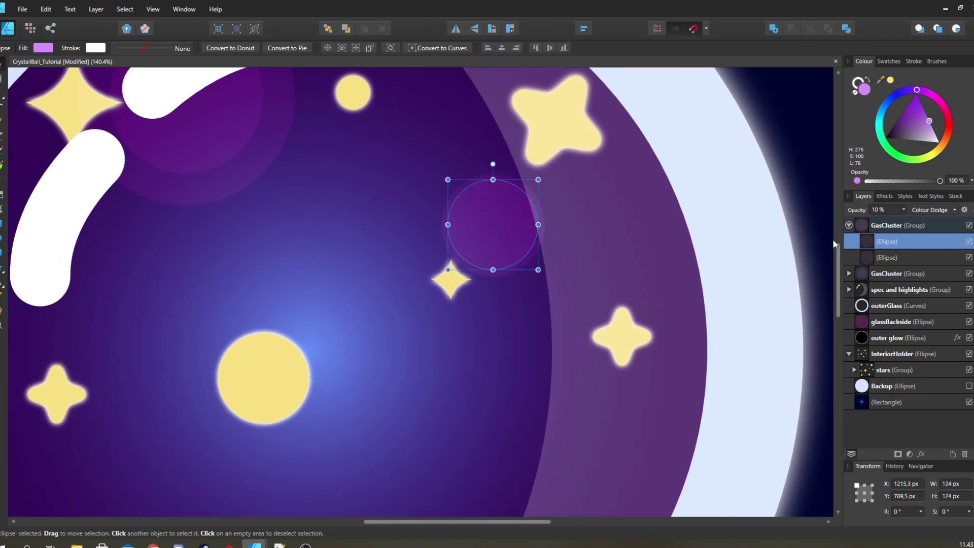
pyautogui.click(849, 225)
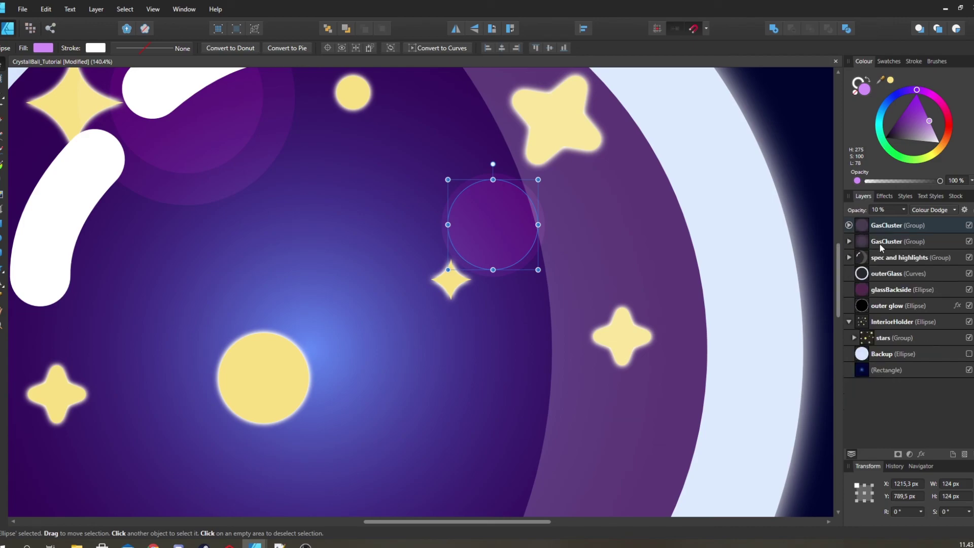
# - Place a smaller copy of the cluster lower on the ball's left
pyautogui.scroll(-5, 393, 190)
pyautogui.moveTo(382, 159)
pyautogui.mouseDown()
pyautogui.moveTo(373, 295)
pyautogui.moveTo(356, 288)
pyautogui.mouseUp()
pyautogui.moveTo(383, 253); pyautogui.dragTo(352, 291)
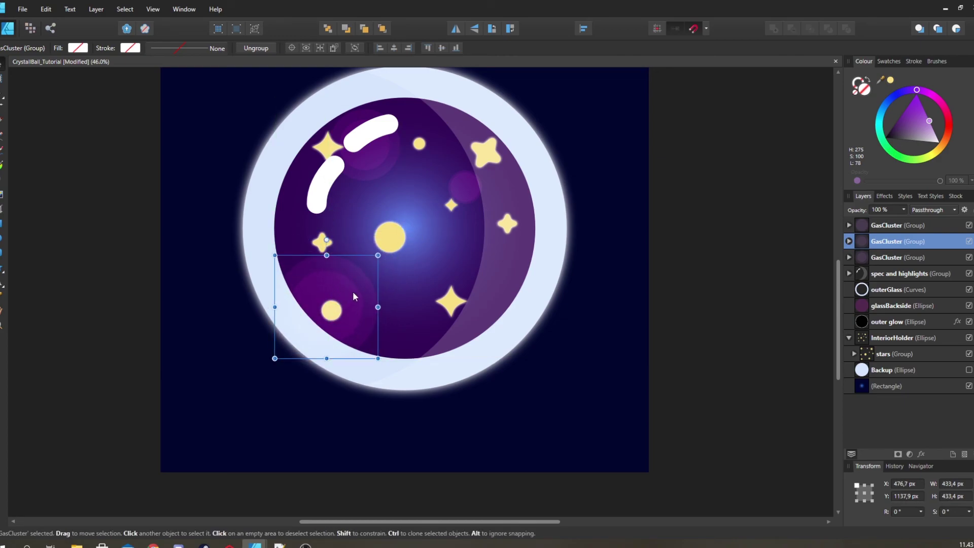
# - Recolour both ellipses of the lower-left GasCluster pale green and duplicate the group further right
pyautogui.click(850, 241)
pyautogui.click(900, 257)
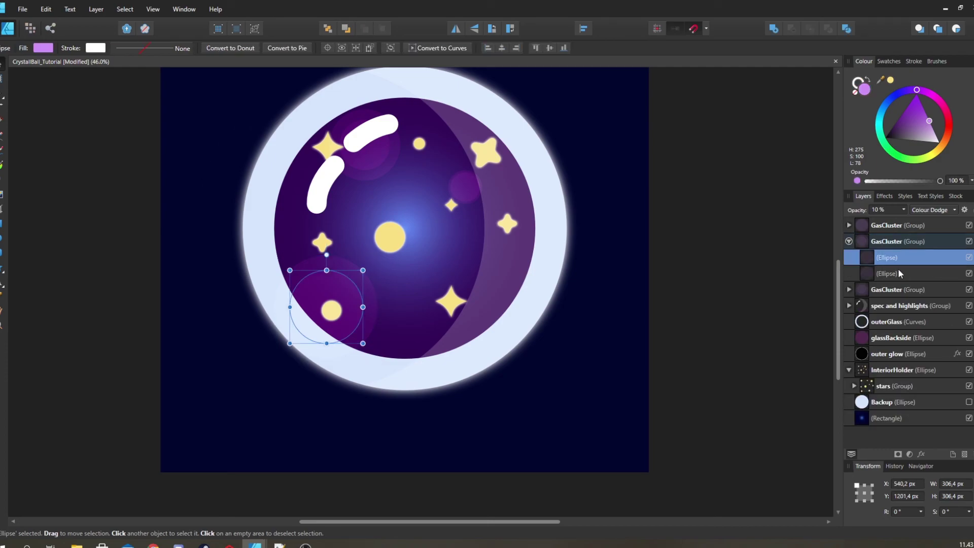
pyautogui.keyDown('shift'); pyautogui.click(900, 273); pyautogui.keyUp('shift')
pyautogui.moveTo(916, 90)
pyautogui.mouseDown()
pyautogui.moveTo(880, 124)
pyautogui.moveTo(888, 154)
pyautogui.moveTo(909, 167)
pyautogui.moveTo(901, 165)
pyautogui.mouseUp()
pyautogui.click(349, 281)
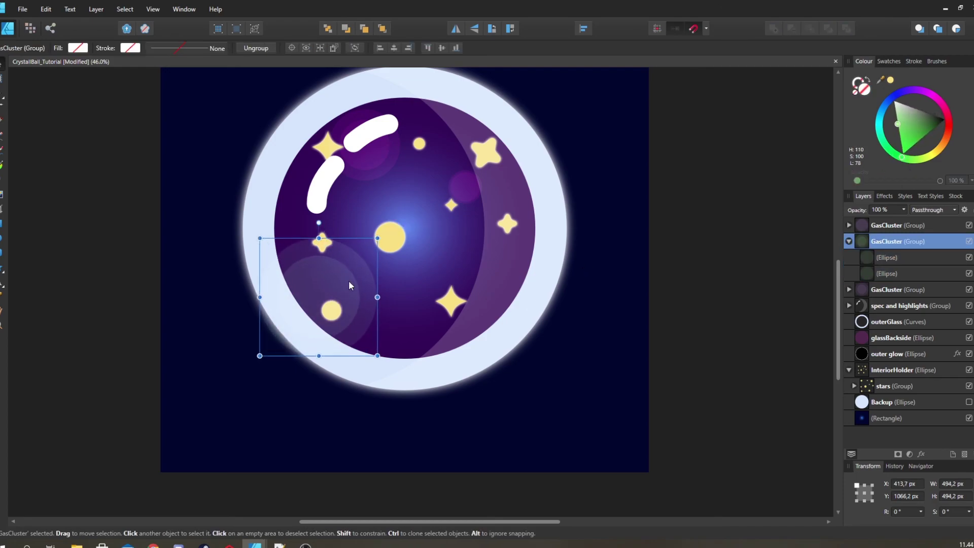
pyautogui.moveTo(348, 280)
pyautogui.mouseDown()
pyautogui.moveTo(433, 247)
pyautogui.moveTo(501, 282)
pyautogui.mouseUp()
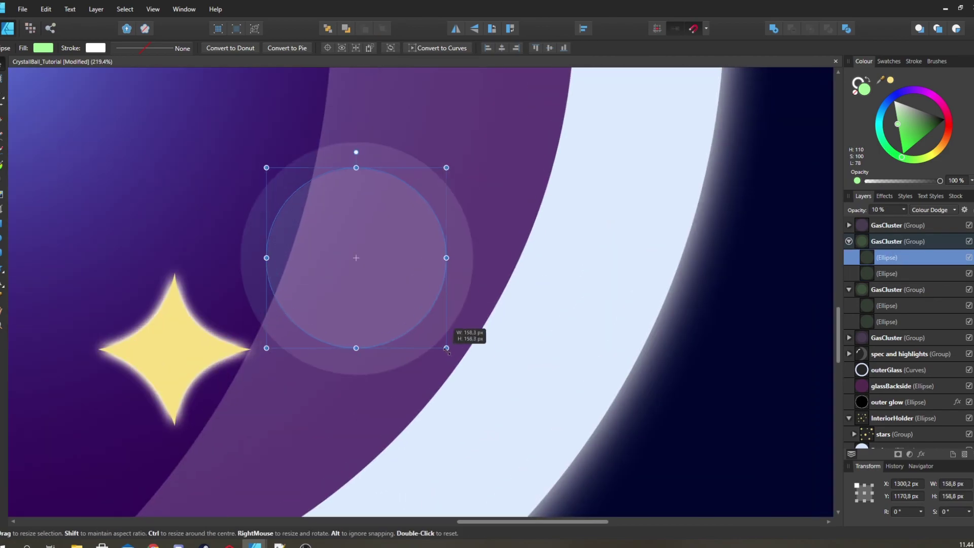